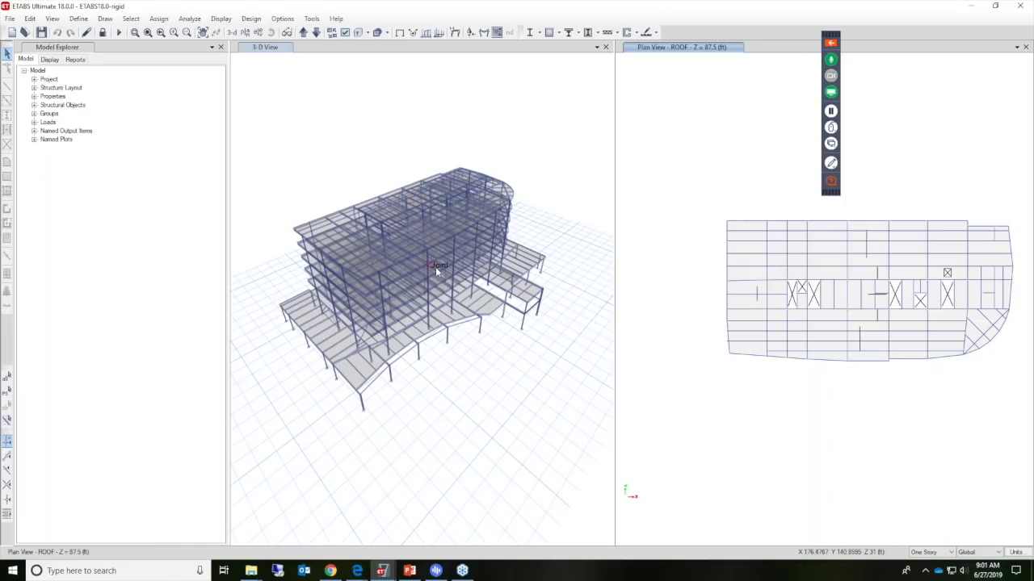
pyautogui.keyDown('shift'); pyautogui.moveTo(438, 301); pyautogui.dragTo(552, 277, button='middle'); pyautogui.keyUp('shift')
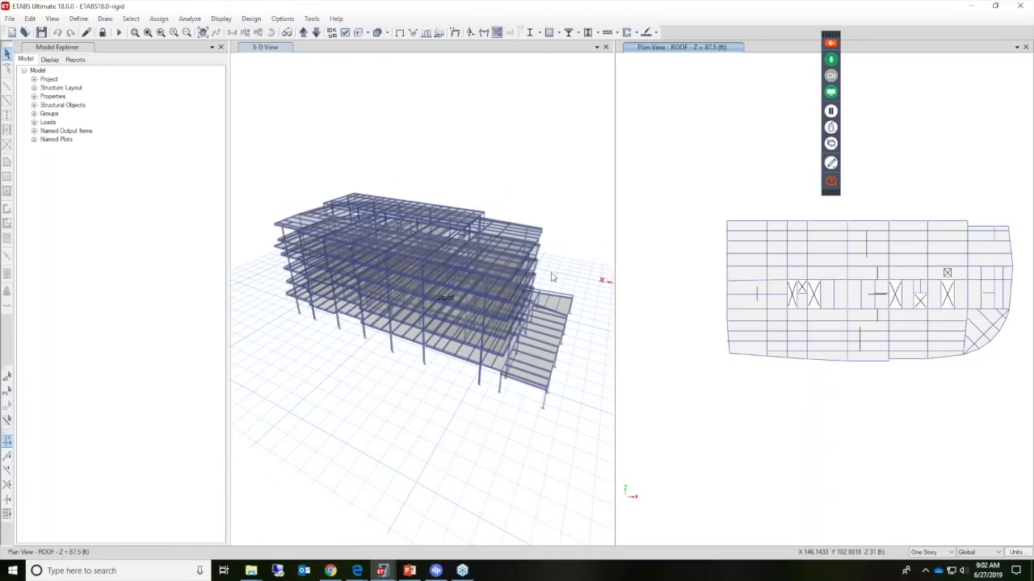
pyautogui.keyDown('shift'); pyautogui.moveTo(503, 323); pyautogui.dragTo(386, 336, button='middle'); pyautogui.keyUp('shift')
pyautogui.scroll(3, 401, 315)
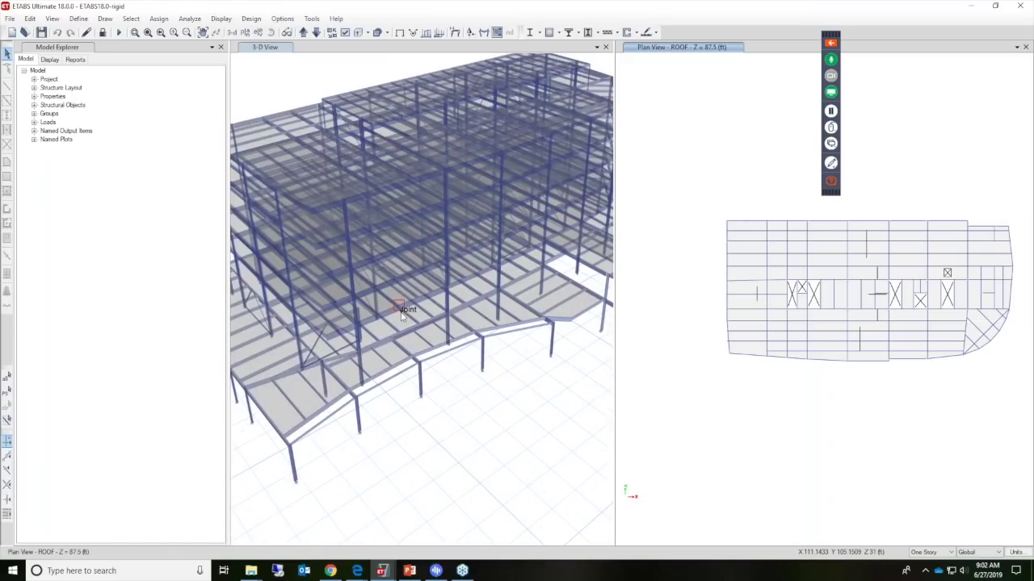
pyautogui.scroll(-4, 400, 315)
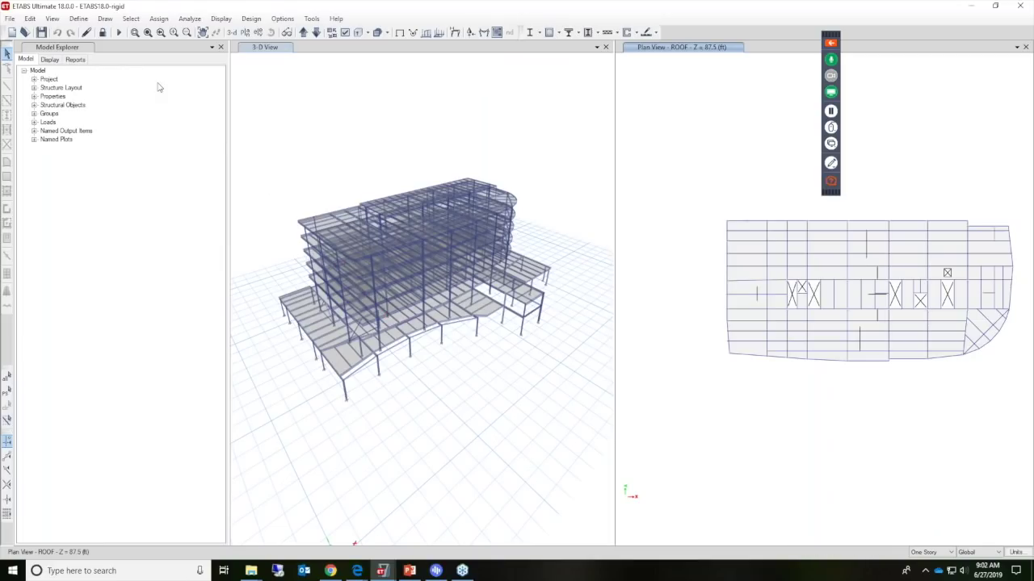
pyautogui.click(78, 18)
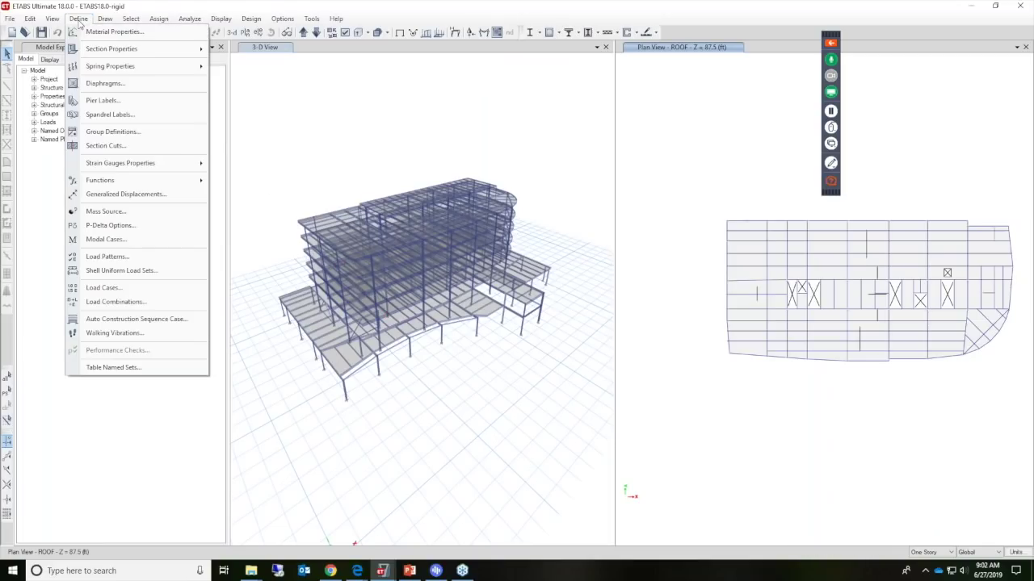
pyautogui.click(105, 84)
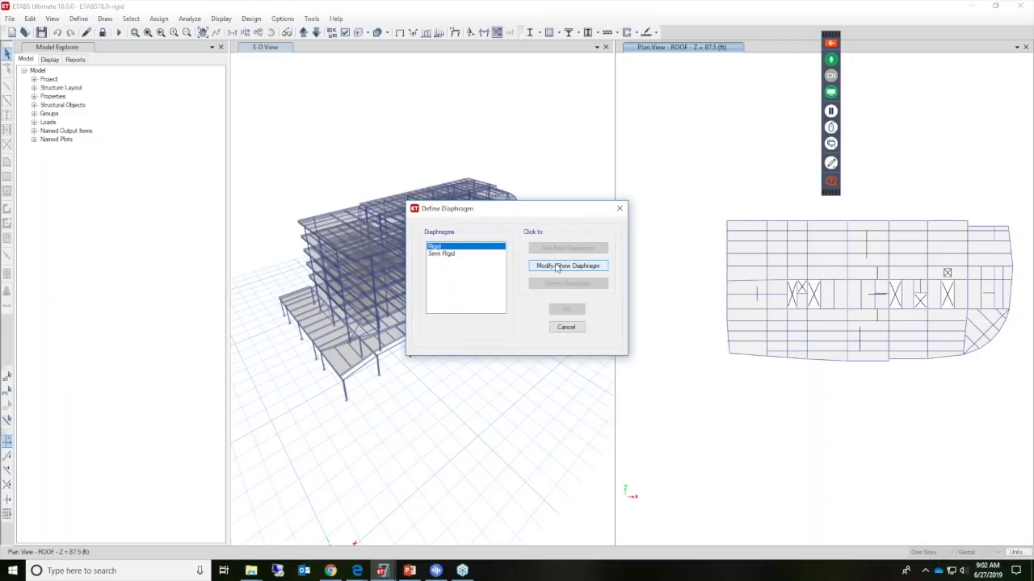
pyautogui.click(566, 327)
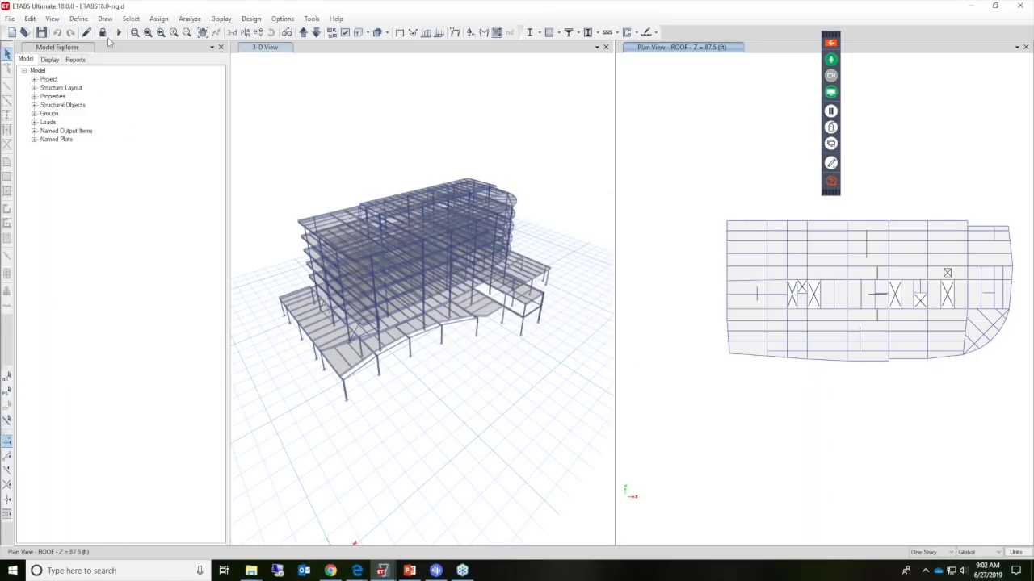
# Unlock the model and define the diaphragm named Rigid with its rigidity set to Rigid.
pyautogui.click(103, 33)
pyautogui.click(533, 325)
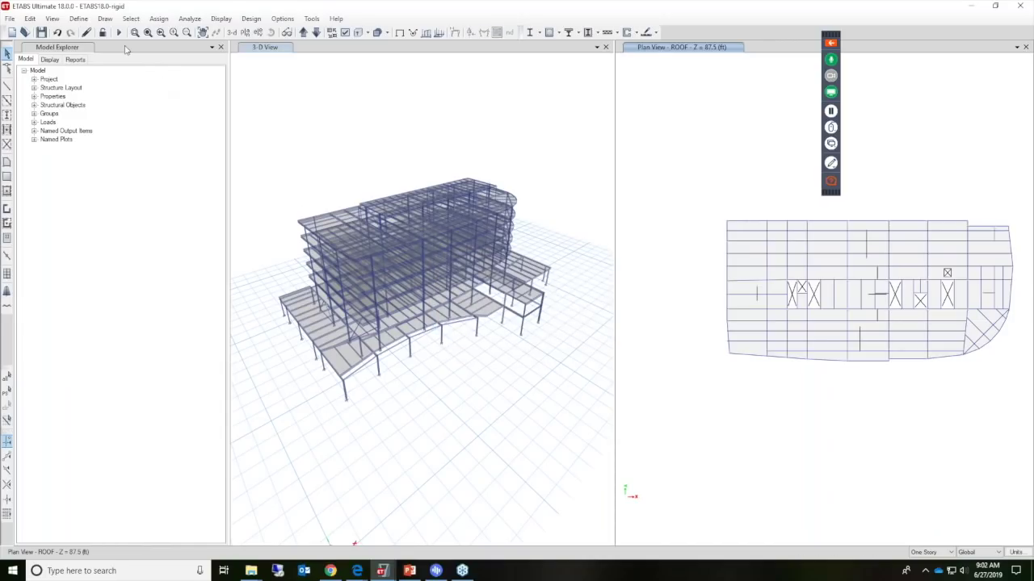
pyautogui.click(79, 19)
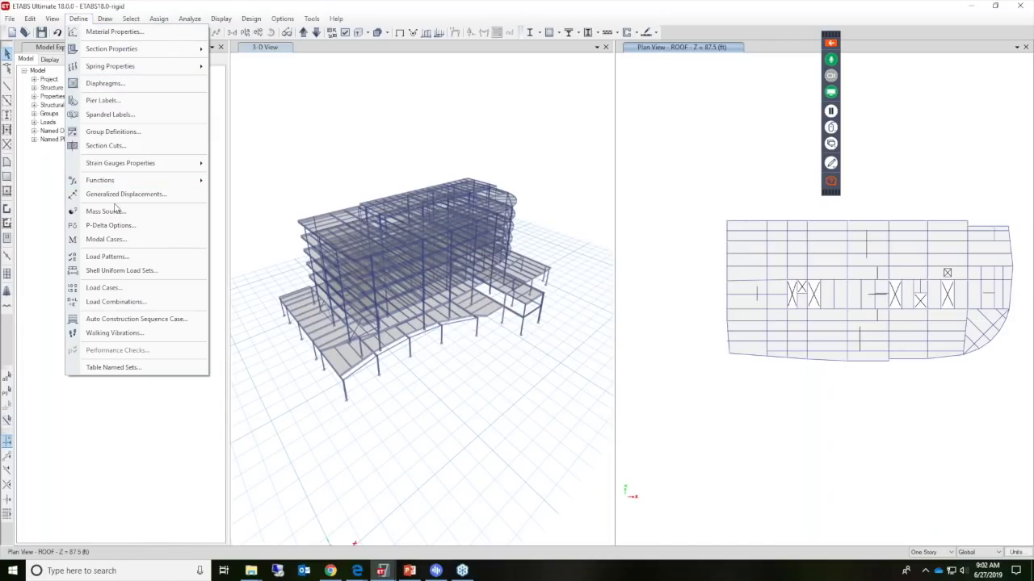
pyautogui.click(107, 84)
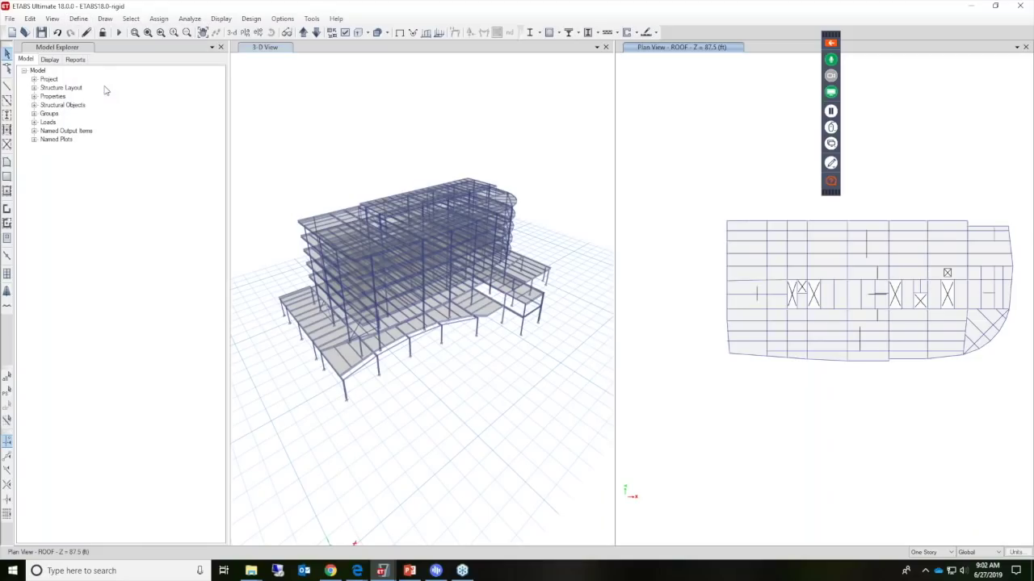
pyautogui.click(553, 267)
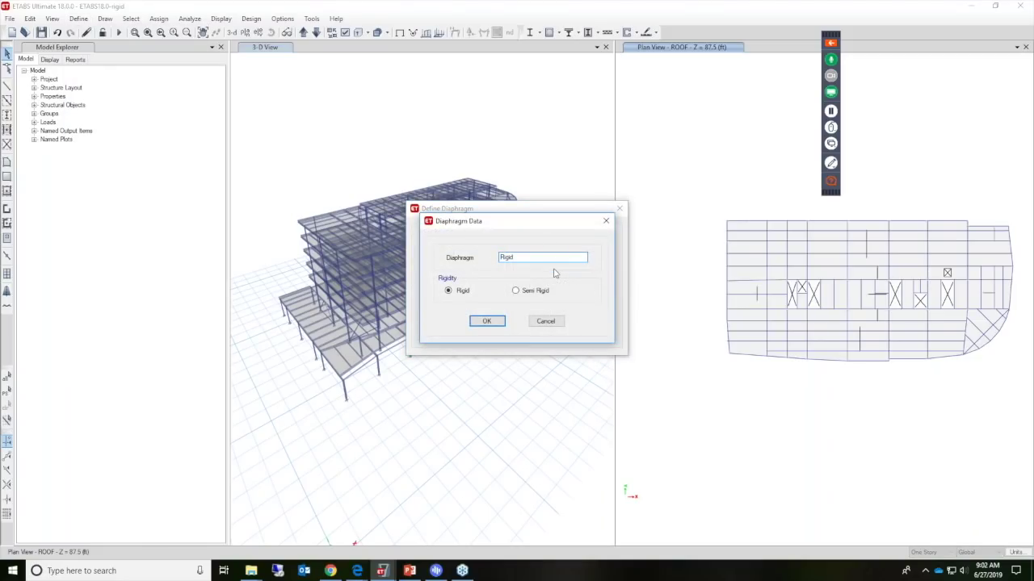
pyautogui.click(831, 43)
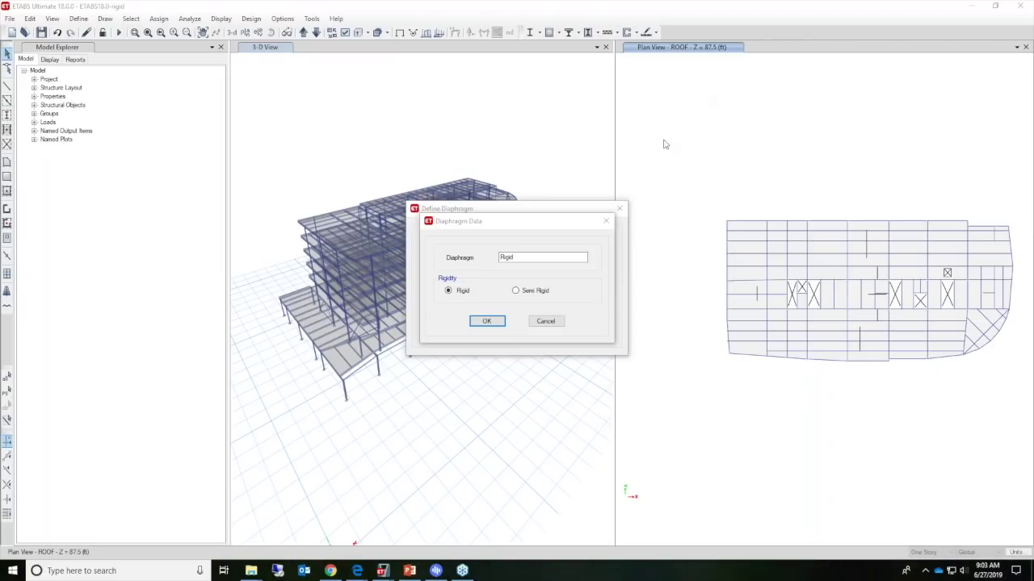
pyautogui.click(536, 294)
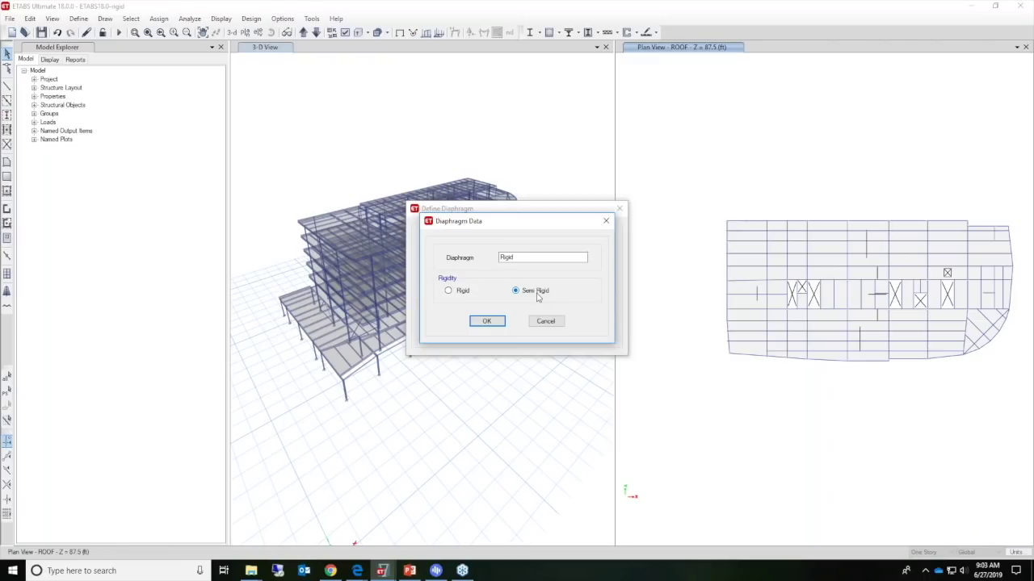
pyautogui.click(463, 296)
pyautogui.click(487, 322)
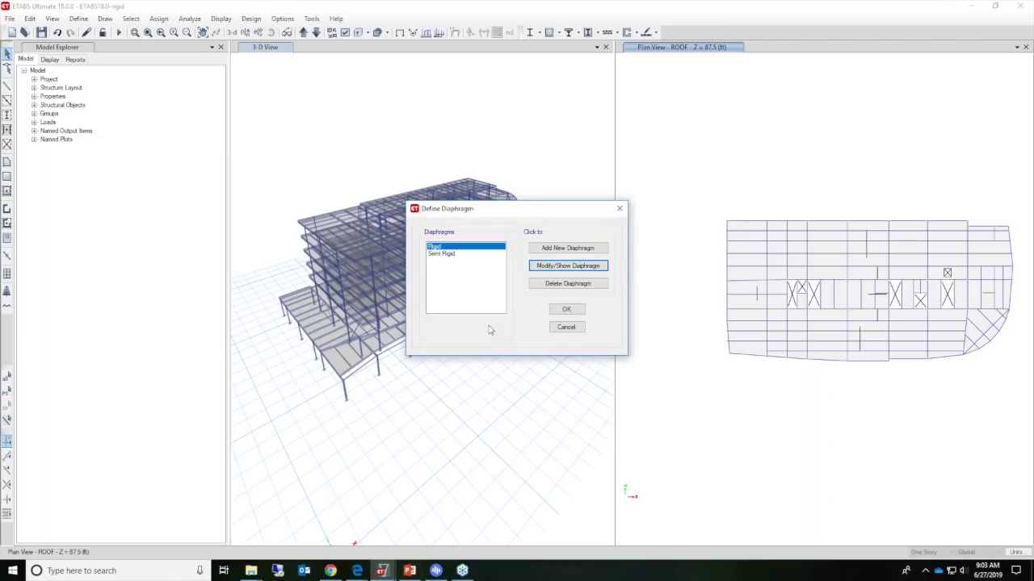
pyautogui.click(567, 310)
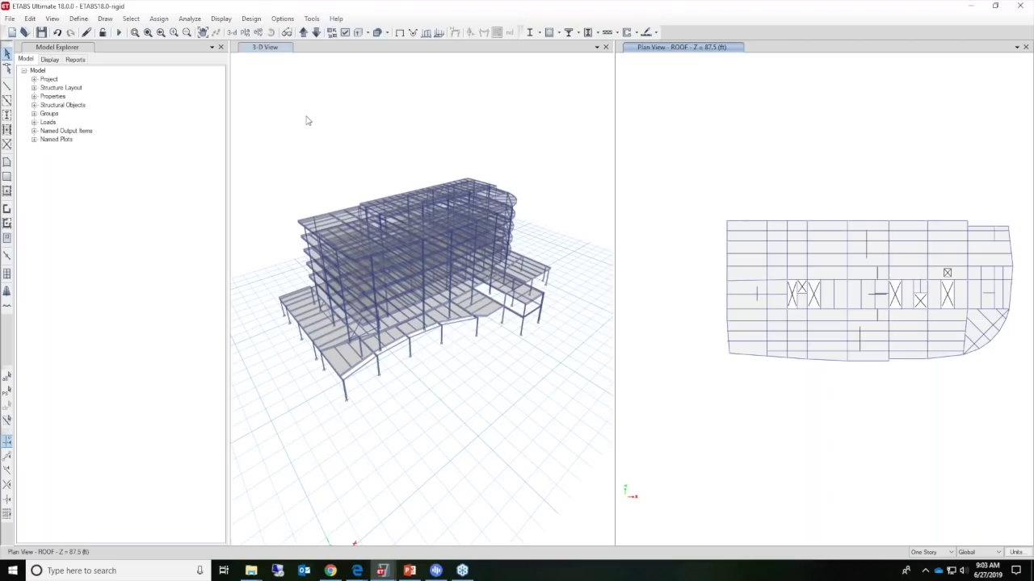
# Select all Floors objects in the model by object type.
pyautogui.click(128, 19)
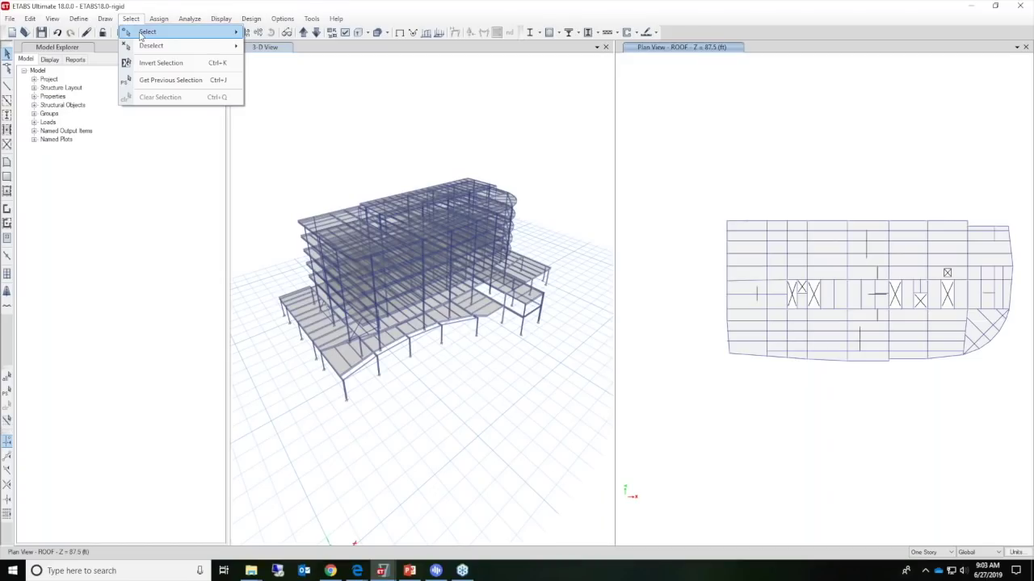
pyautogui.moveTo(141, 36)
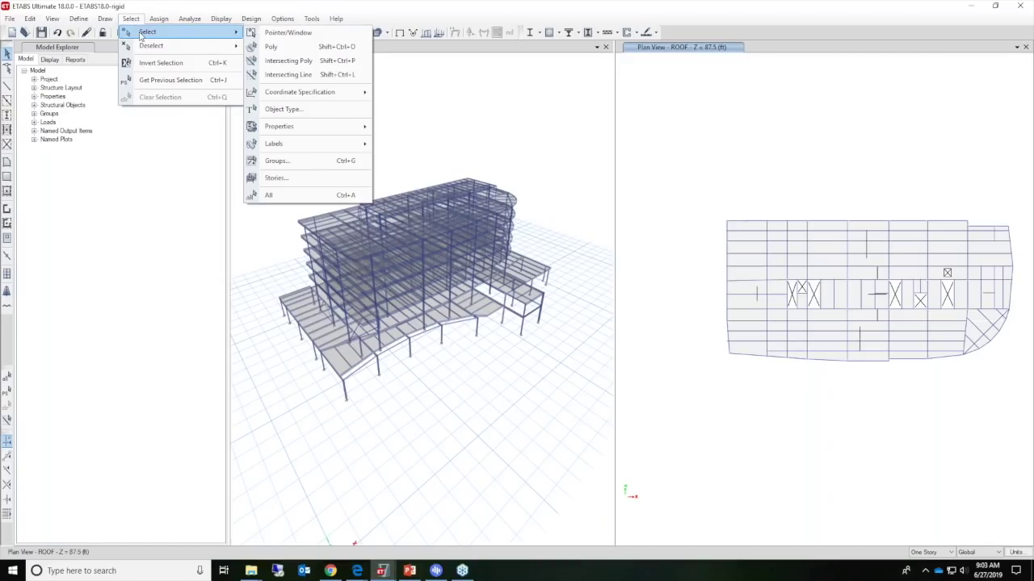
pyautogui.click(281, 109)
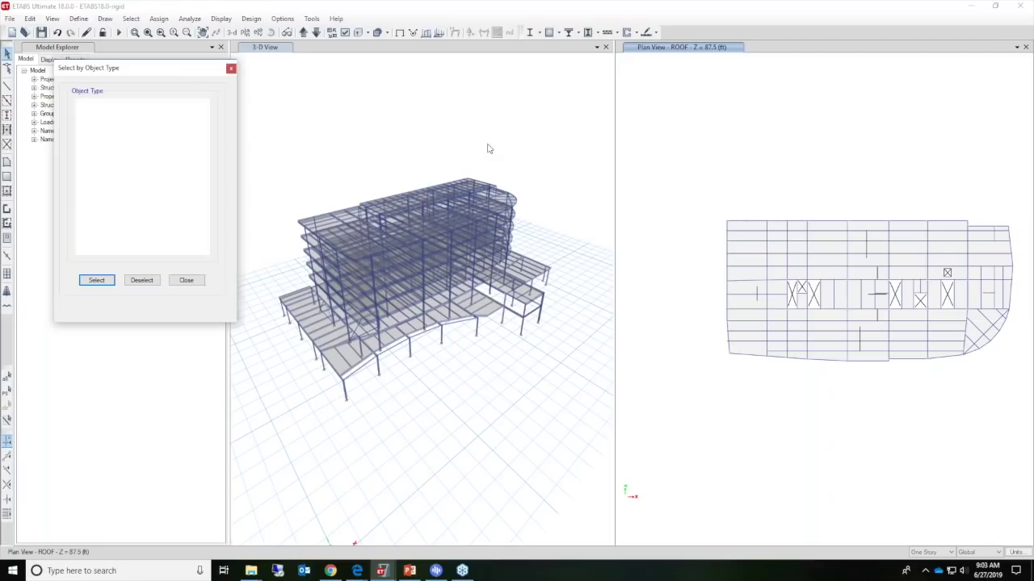
pyautogui.click(93, 144)
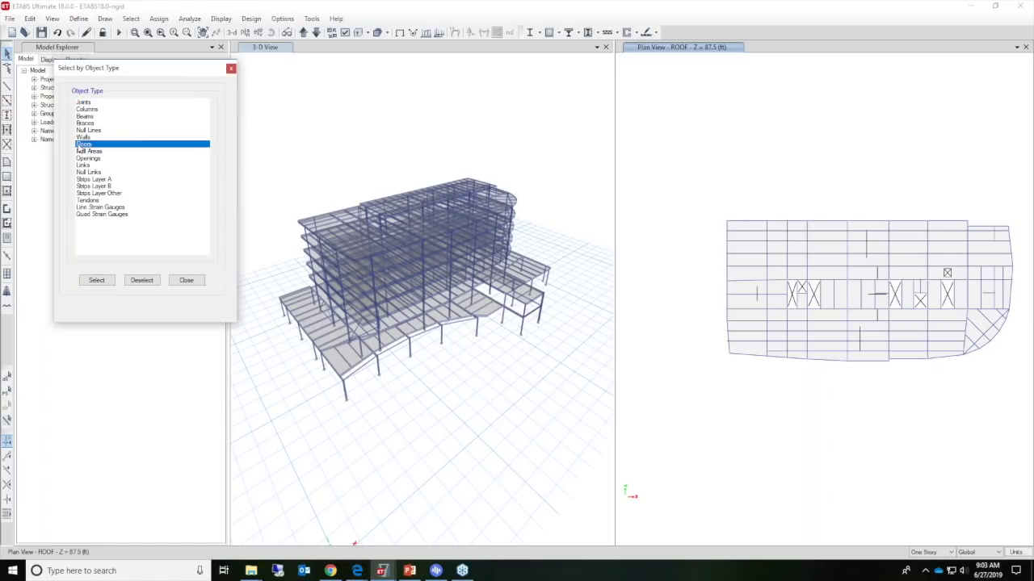
pyautogui.click(97, 280)
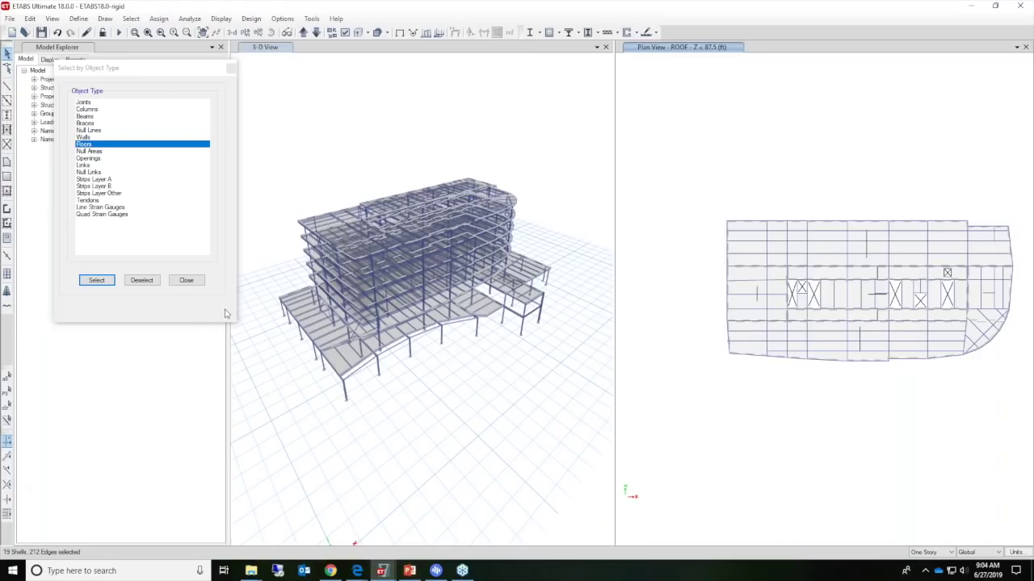
pyautogui.click(187, 282)
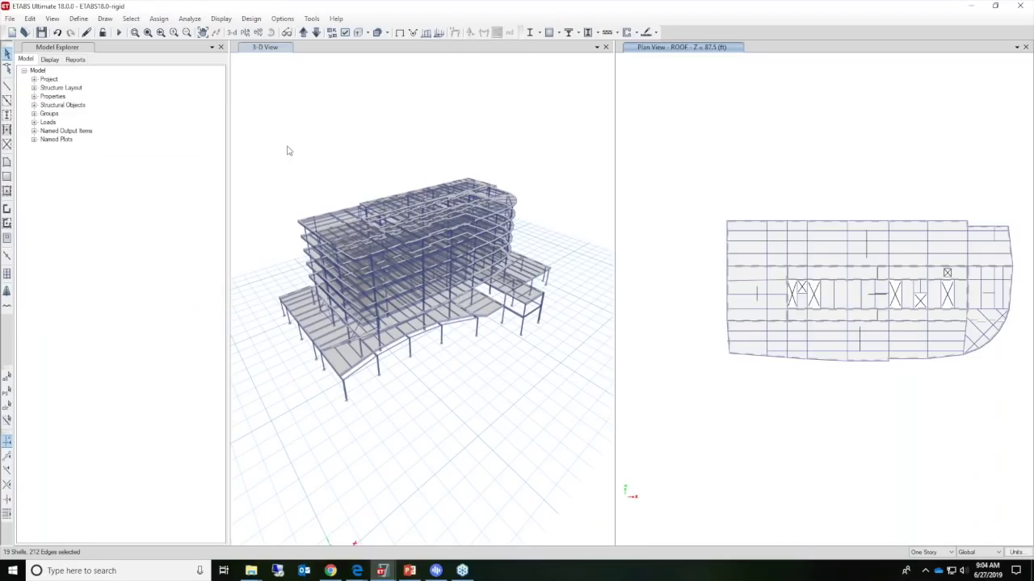
# Assign the Rigid diaphragm to the selected floor shells.
pyautogui.click(159, 19)
pyautogui.moveTo(191, 61)
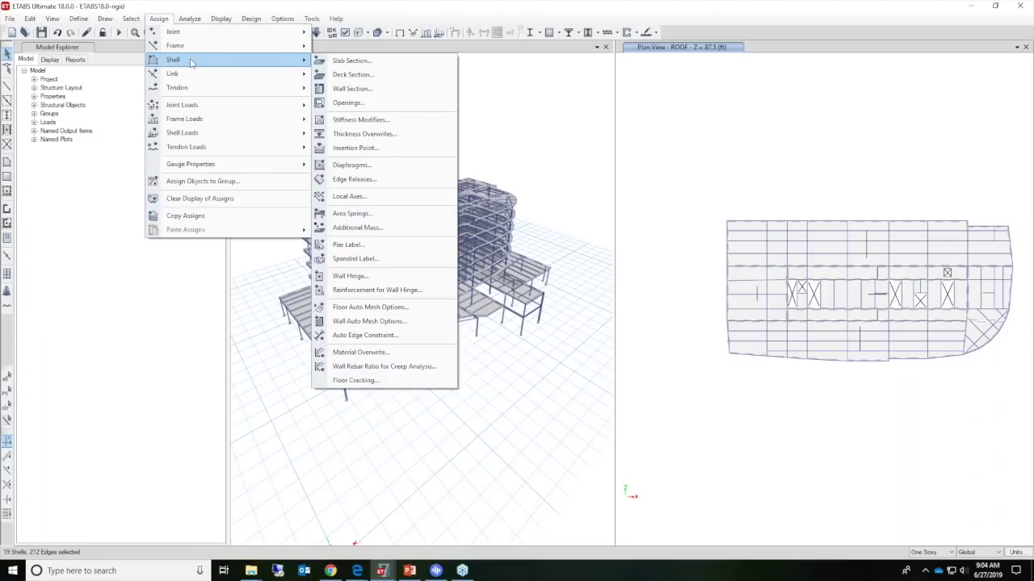
pyautogui.click(342, 166)
pyautogui.click(456, 208)
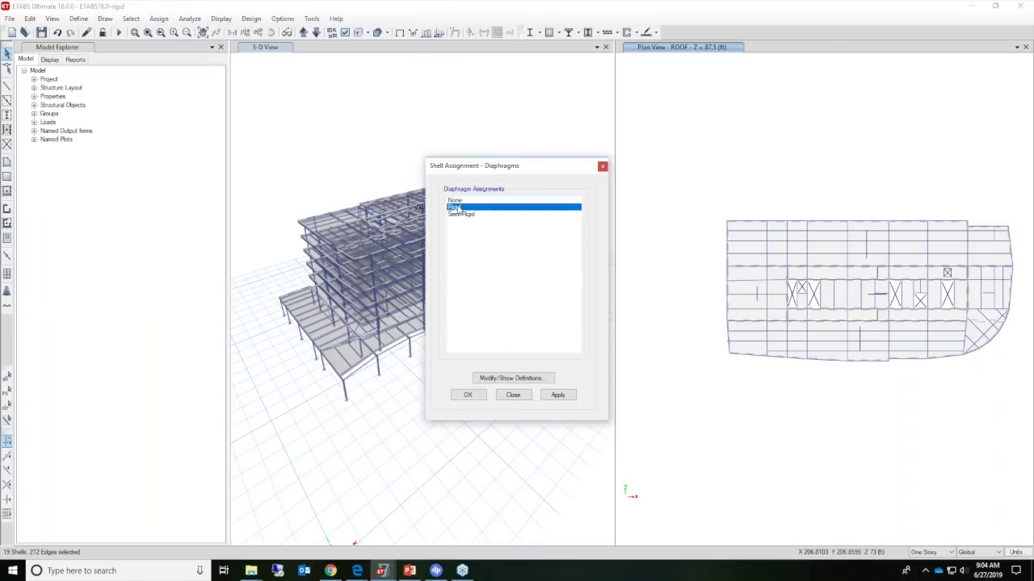
pyautogui.click(559, 395)
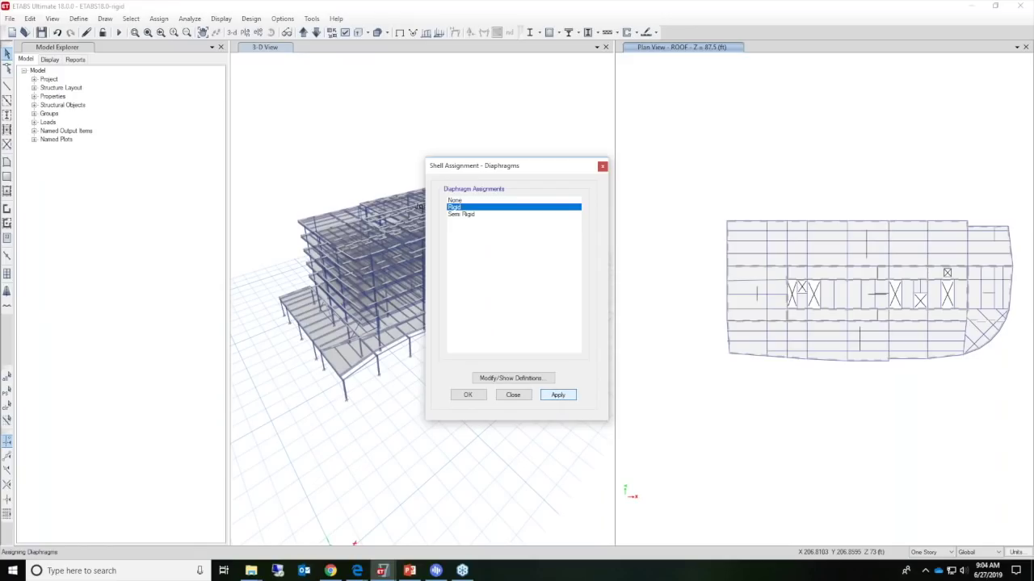
pyautogui.click(468, 395)
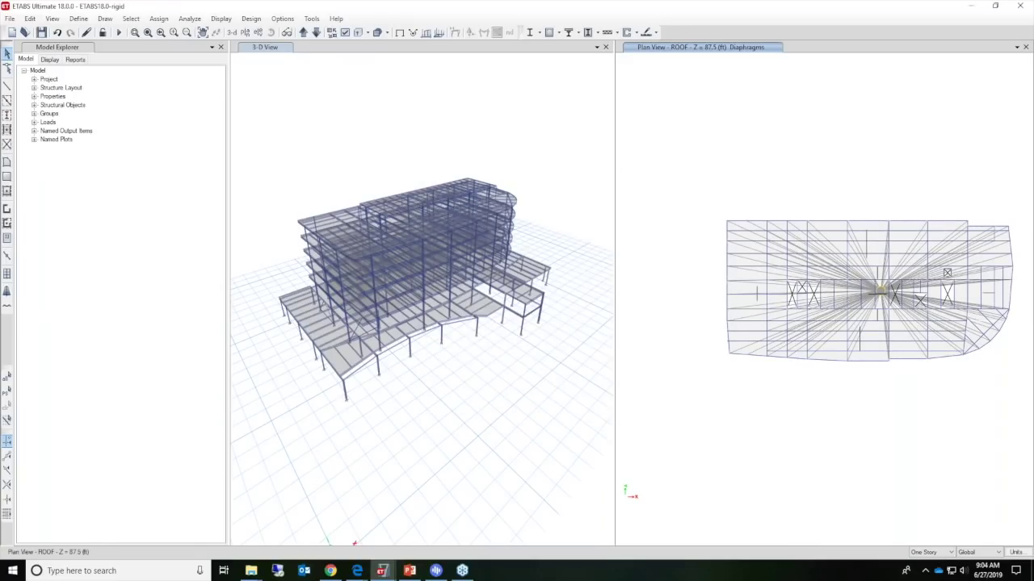
# Step the plan view from the roof down to the 3rd floor to examine the diaphragm assignment on each level.
pyautogui.moveTo(813, 360)
pyautogui.mouseDown(button='middle')
pyautogui.moveTo(769, 358)
pyautogui.moveTo(768, 349)
pyautogui.mouseUp(button='middle')
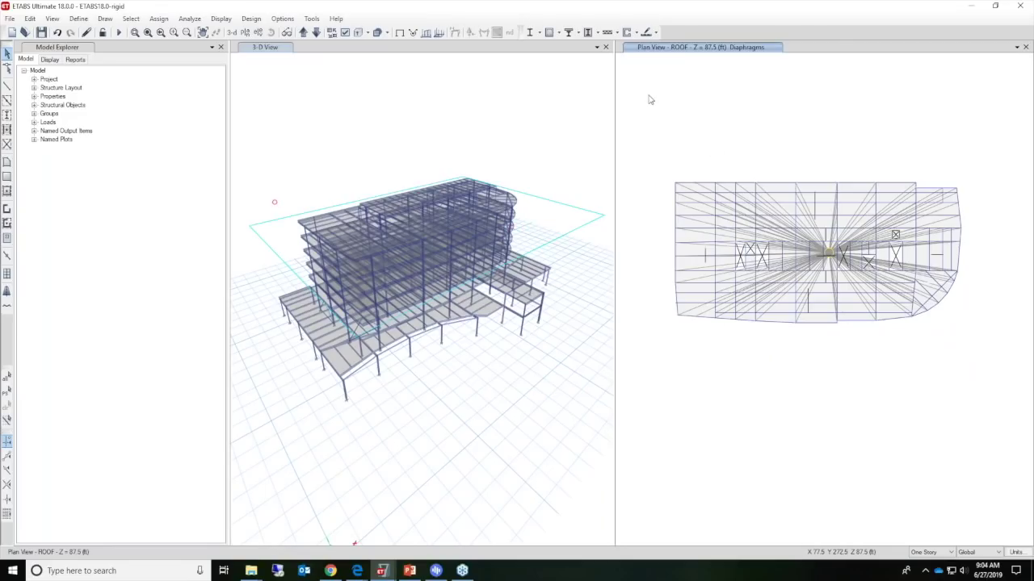
pyautogui.click(317, 32)
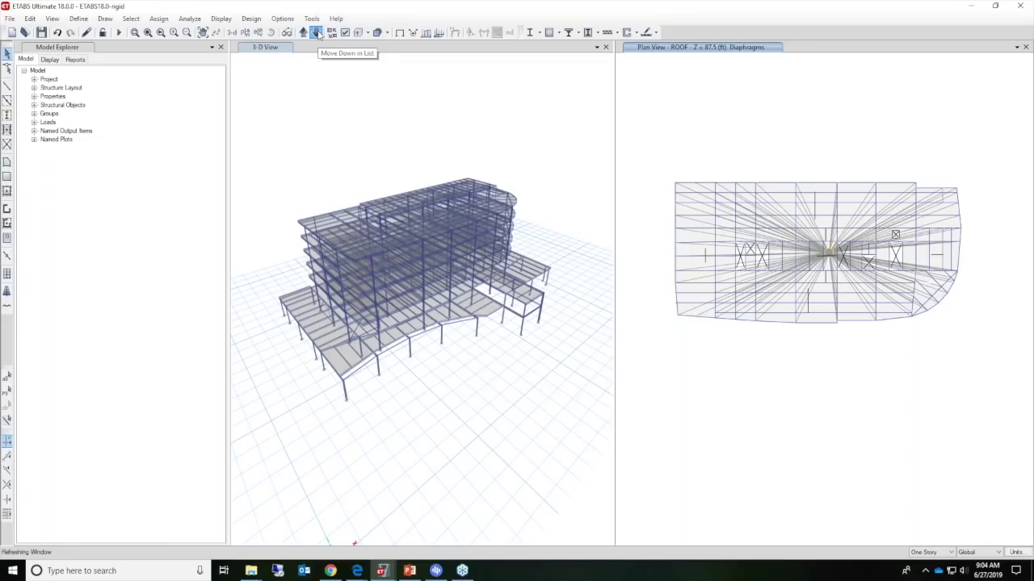
pyautogui.click(316, 32)
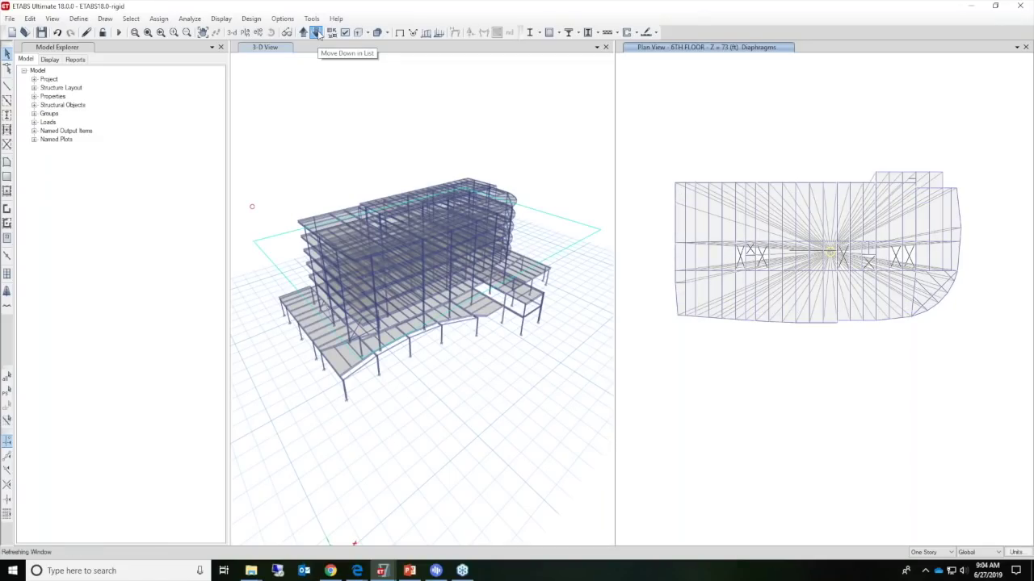
pyautogui.click(316, 33)
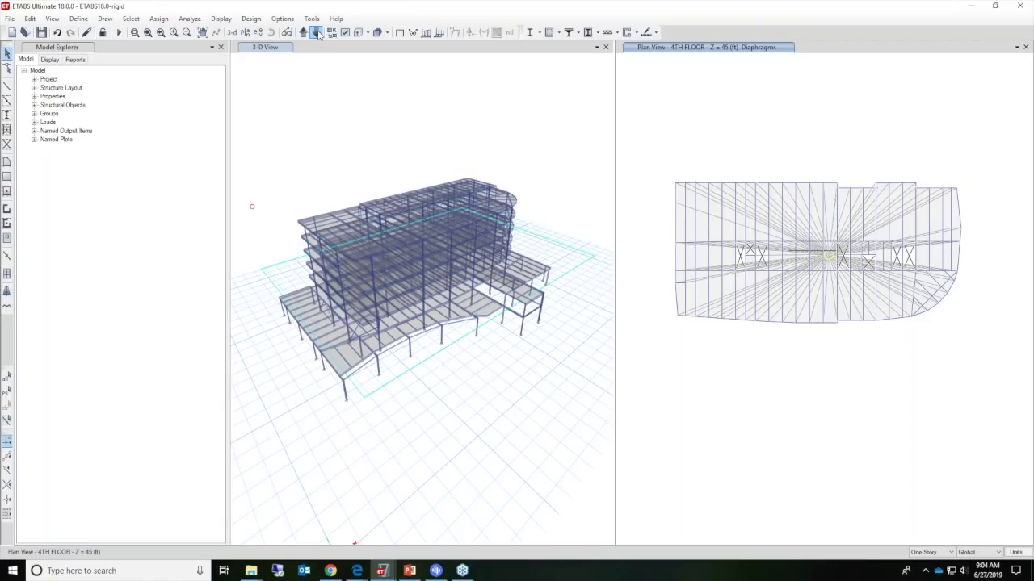
pyautogui.click(317, 32)
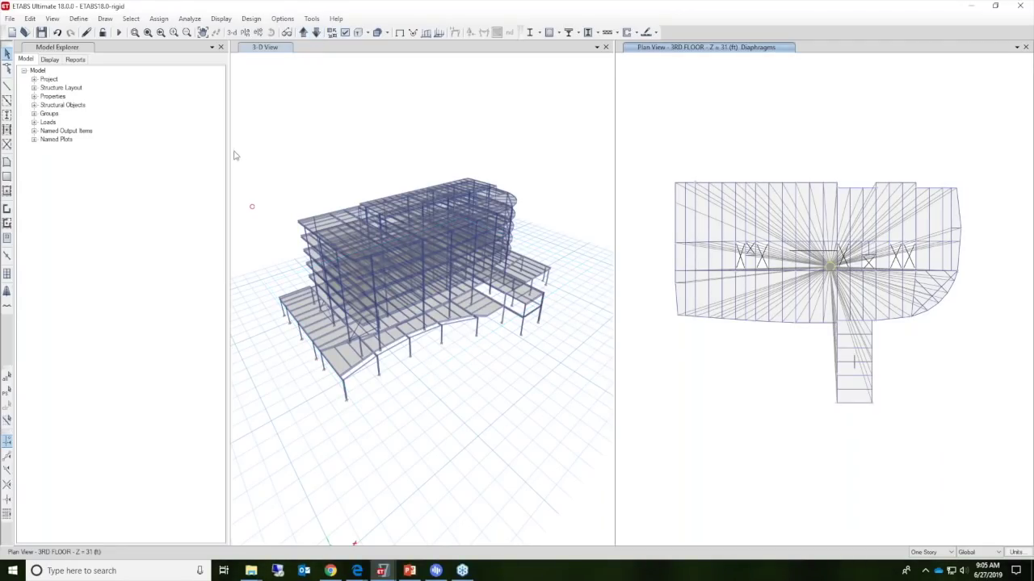
pyautogui.moveTo(227, 155); pyautogui.dragTo(168, 153)
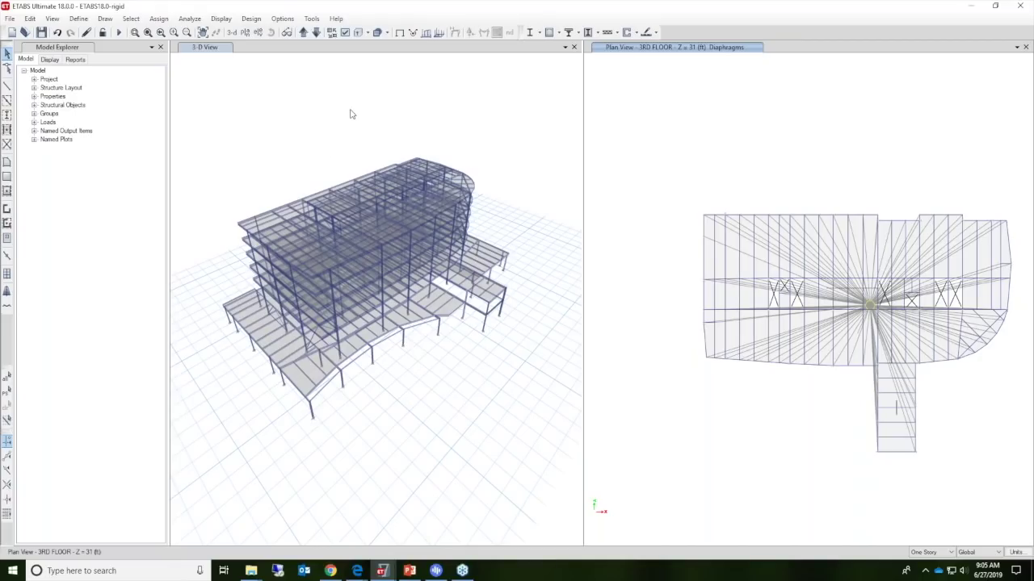
# Set the SEISMIC load pattern's type to Seismic with ASCE 7-16 as auto lateral load, and open its lateral load settings.
pyautogui.click(80, 20)
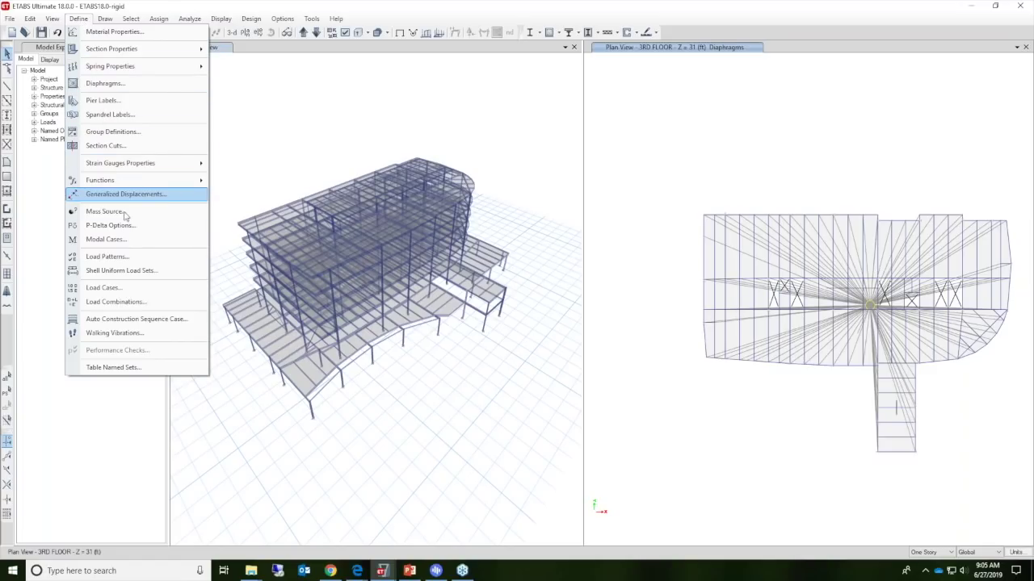
pyautogui.click(126, 258)
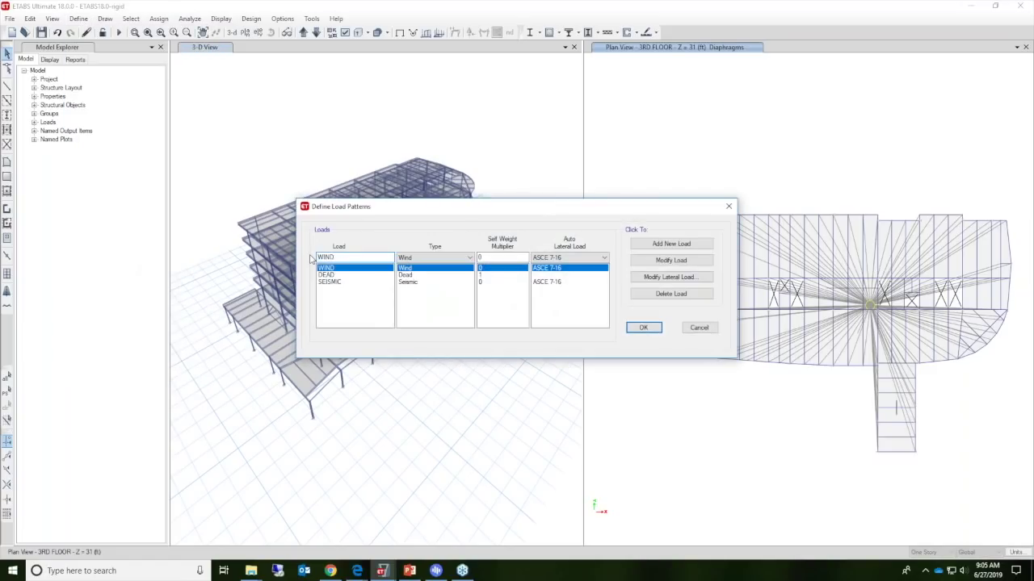
pyautogui.click(346, 282)
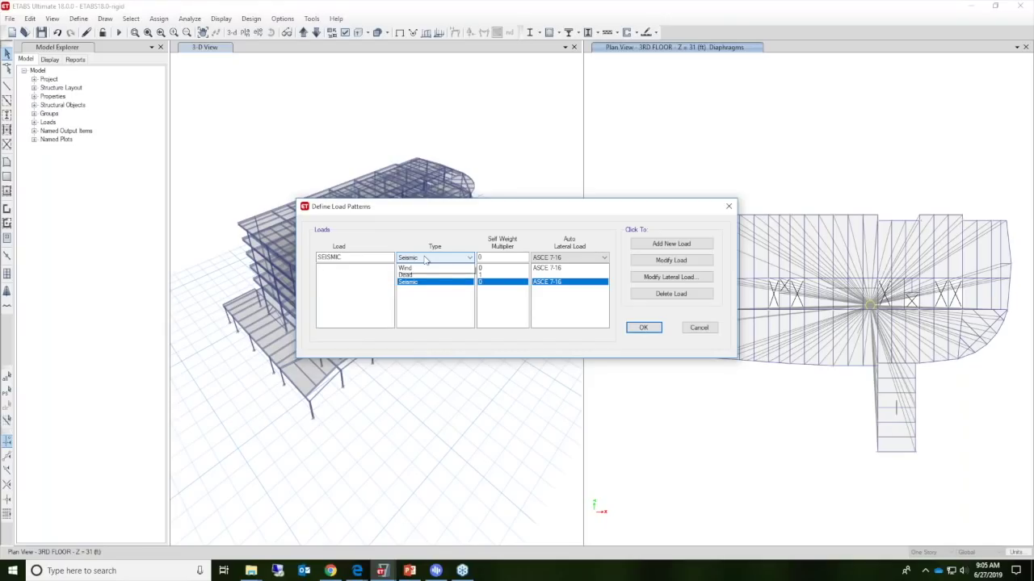
pyautogui.click(425, 258)
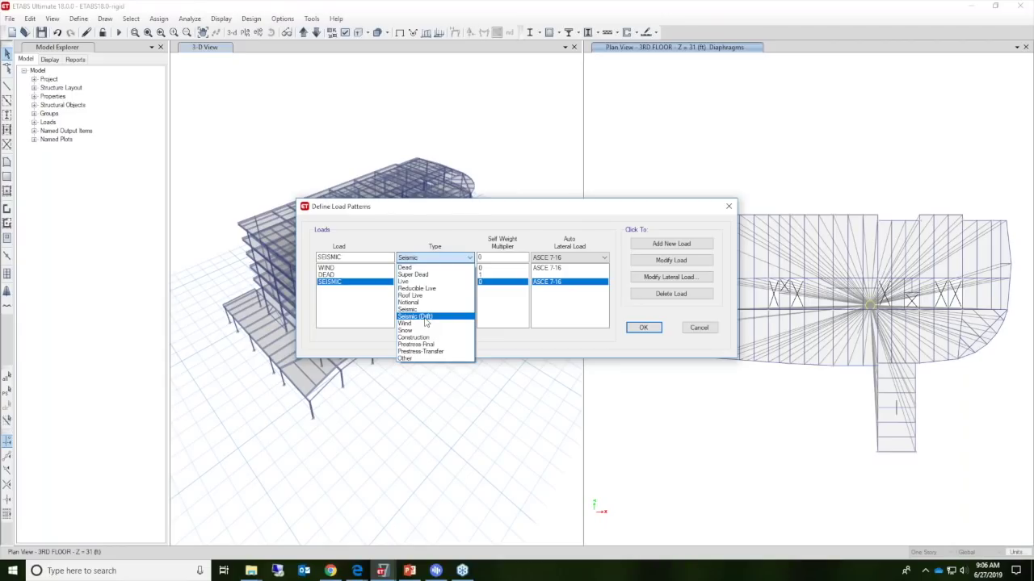
pyautogui.click(413, 310)
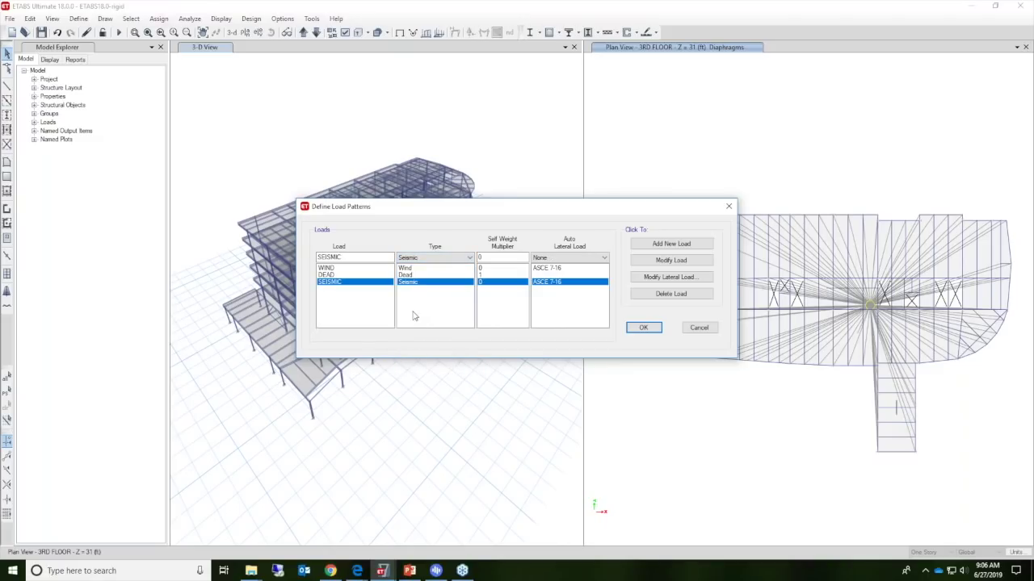
pyautogui.click(573, 259)
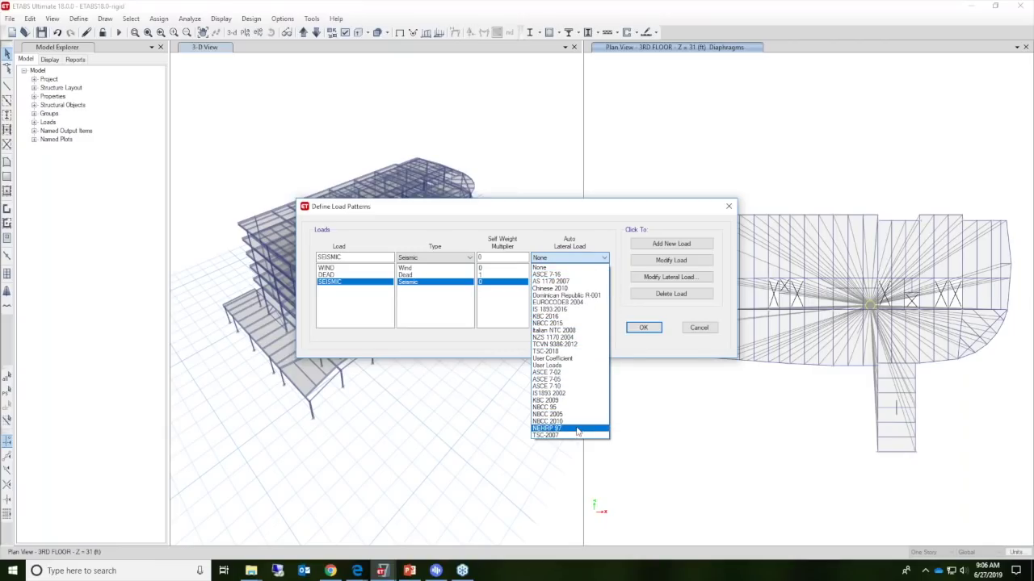
pyautogui.click(569, 276)
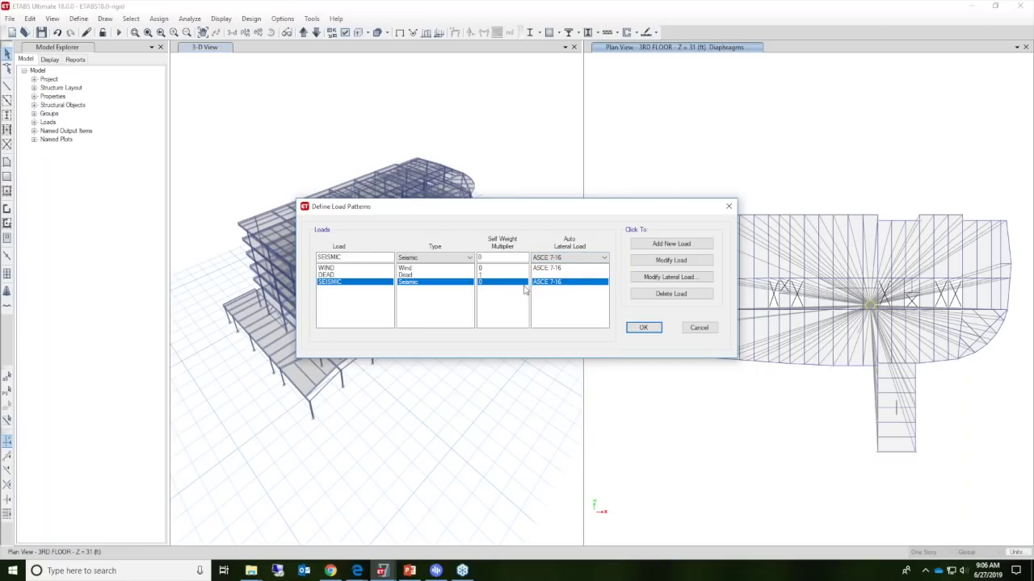
pyautogui.click(664, 281)
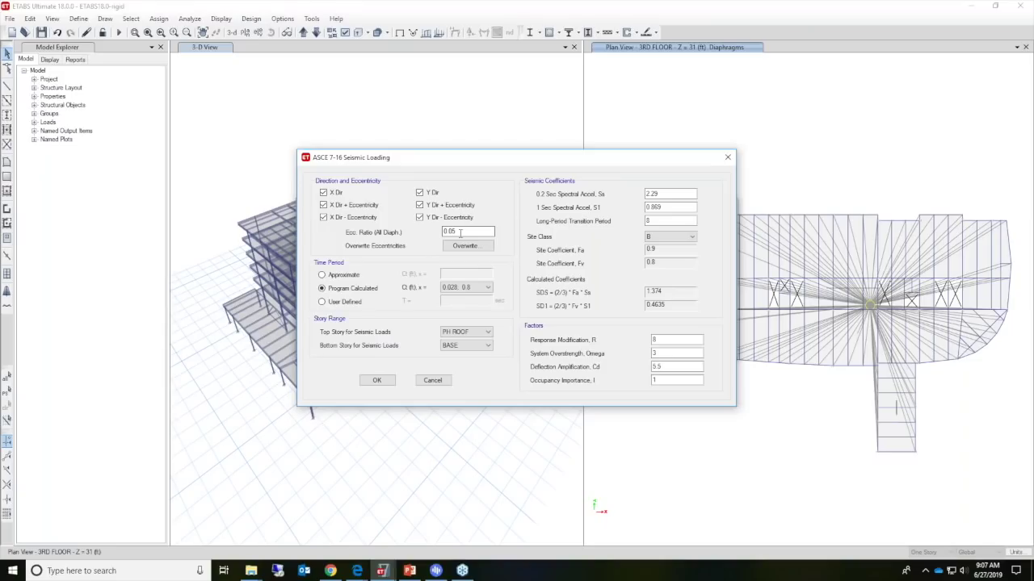
# Examine the eccentricity ratio and the story-by-story eccentricity overwrite options, trying the ROOF story and leaving without adding an overwrite.
pyautogui.moveTo(459, 232); pyautogui.dragTo(442, 233)
pyautogui.click(469, 247)
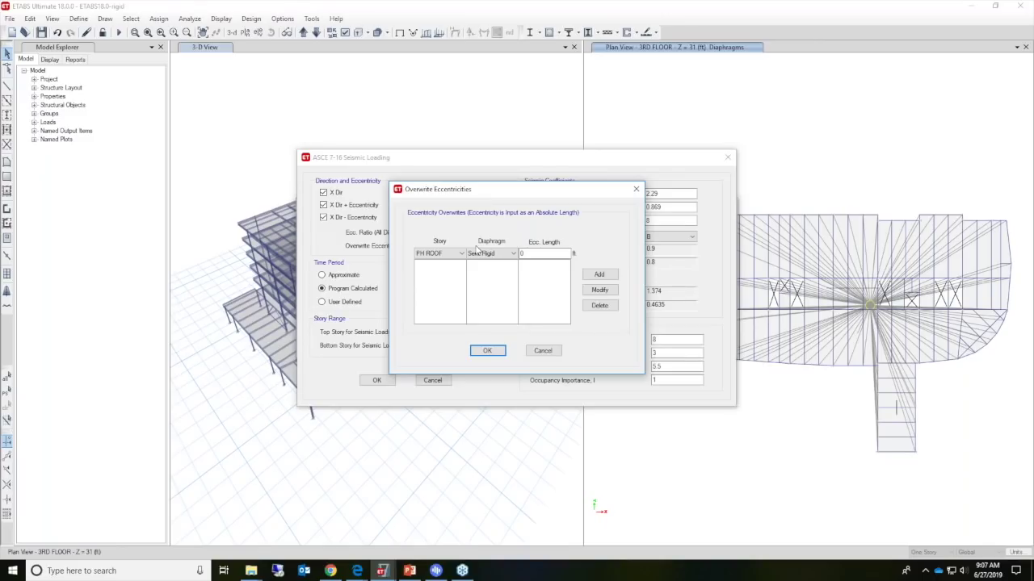
pyautogui.moveTo(517, 185); pyautogui.dragTo(626, 136)
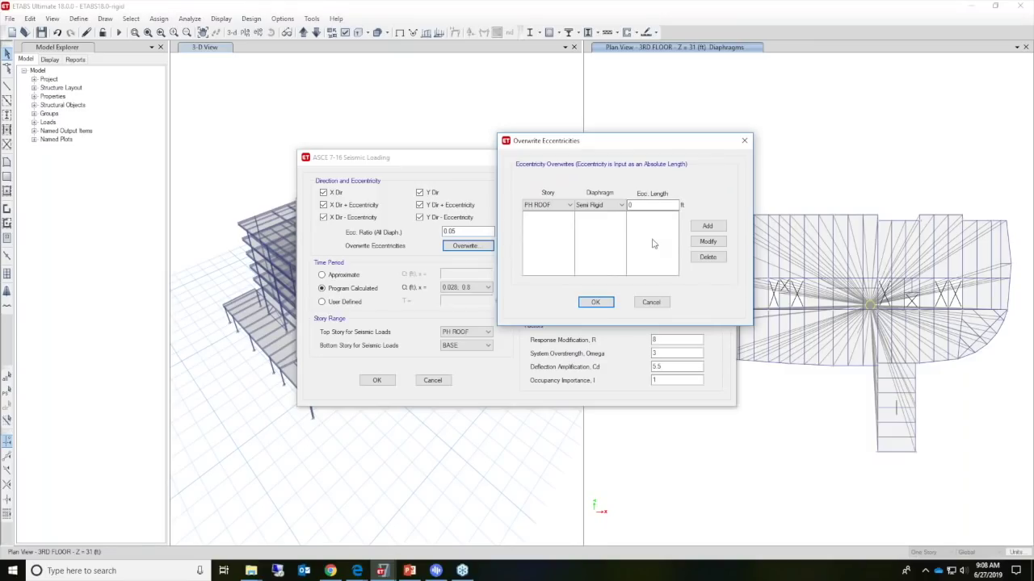
pyautogui.click(556, 204)
pyautogui.click(568, 205)
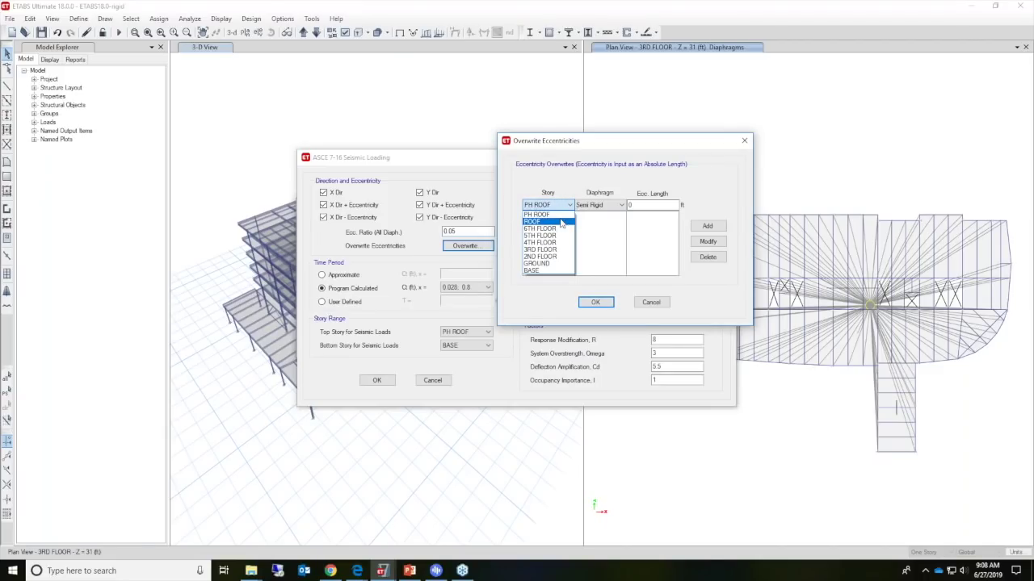
pyautogui.click(562, 222)
pyautogui.click(650, 211)
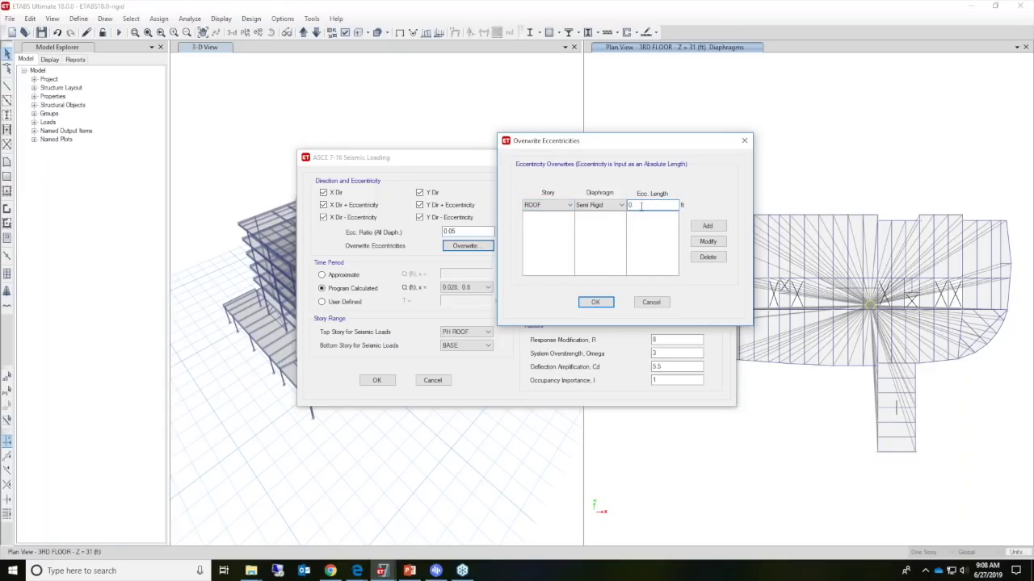
pyautogui.moveTo(639, 147); pyautogui.dragTo(674, 144)
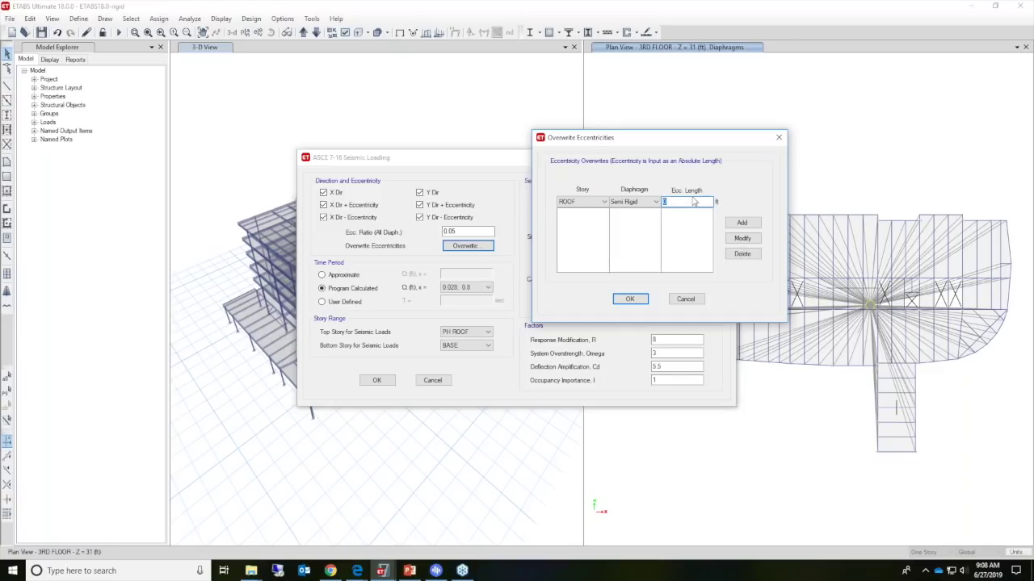
pyautogui.moveTo(666, 144); pyautogui.dragTo(637, 154)
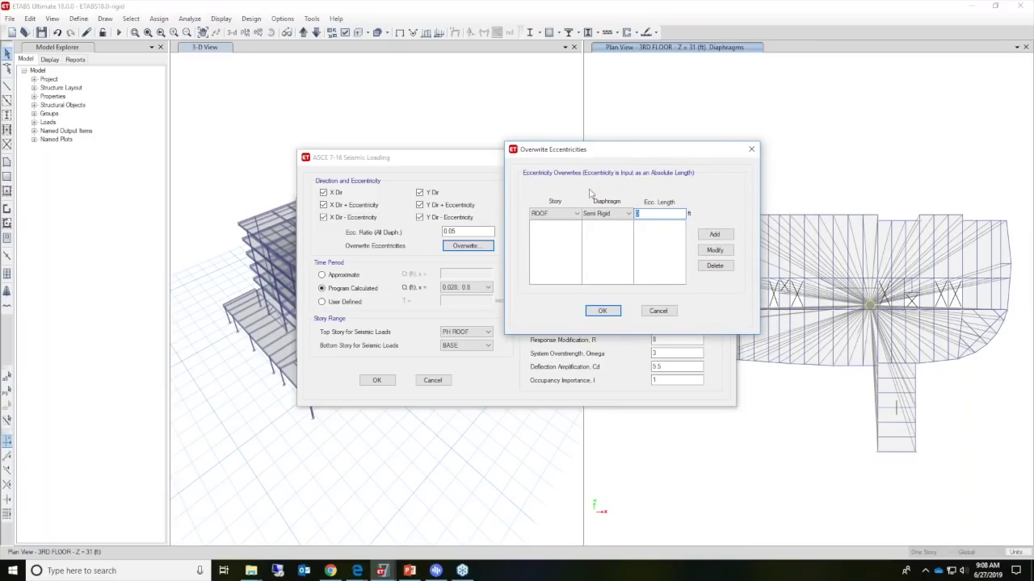
pyautogui.click(661, 314)
pyautogui.moveTo(467, 232); pyautogui.dragTo(443, 234)
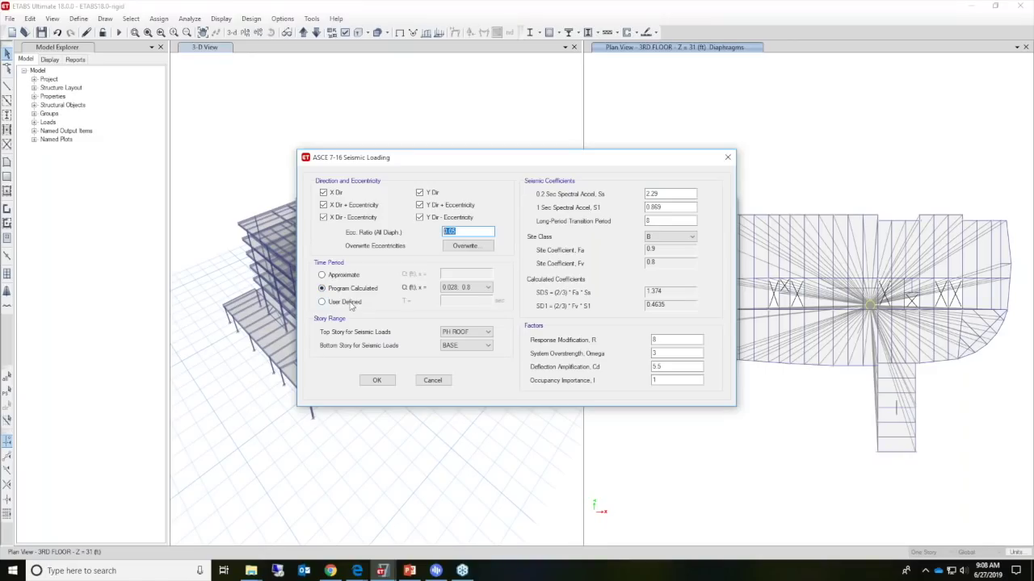
# Switch to the Lateral Loads Manual in the browser and read section 2.15.1 on the ASCE 7-16 building period options.
pyautogui.click(358, 571)
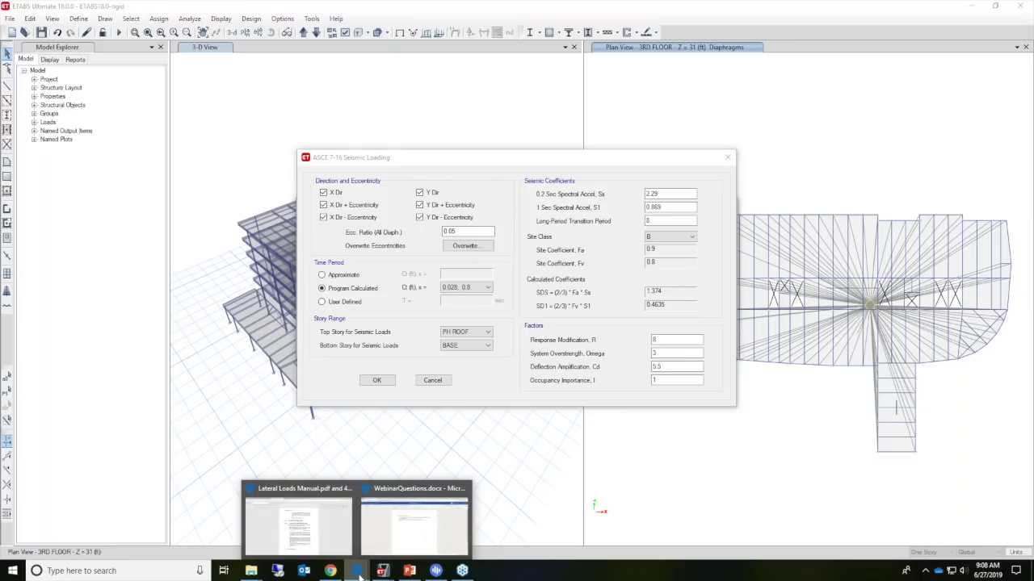
pyautogui.click(298, 525)
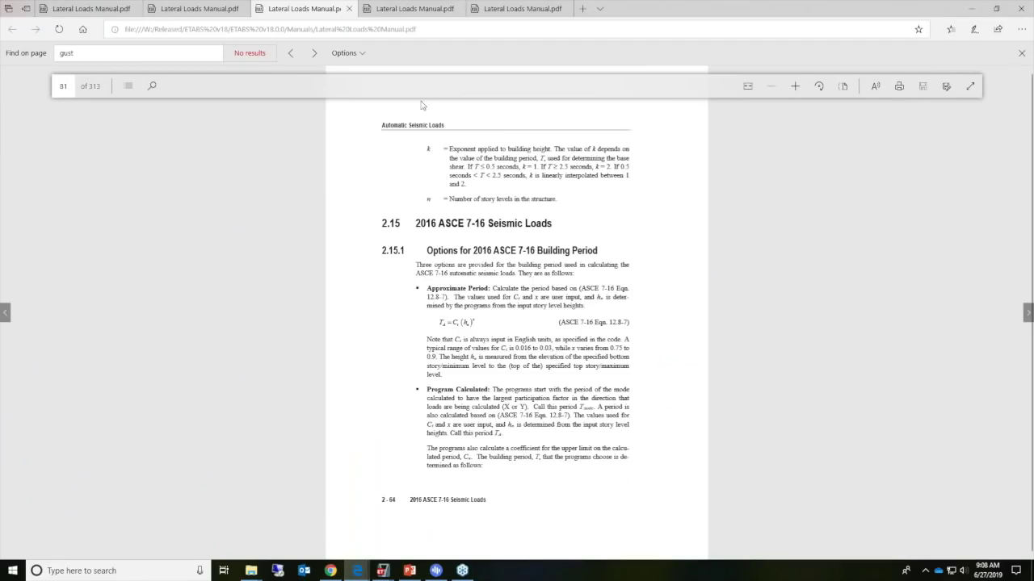
pyautogui.click(796, 86)
pyautogui.click(796, 86)
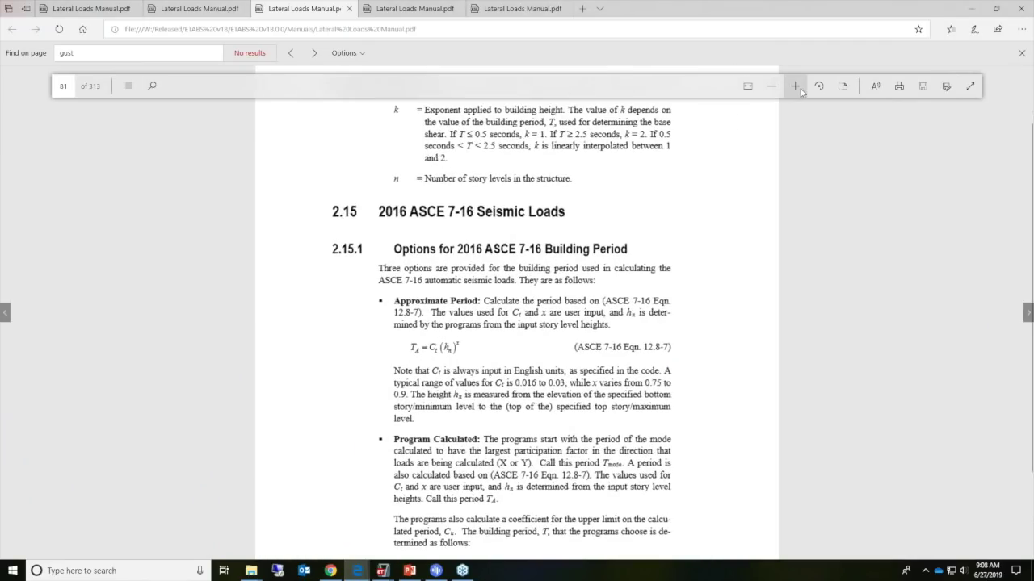
pyautogui.click(795, 86)
pyautogui.click(795, 86)
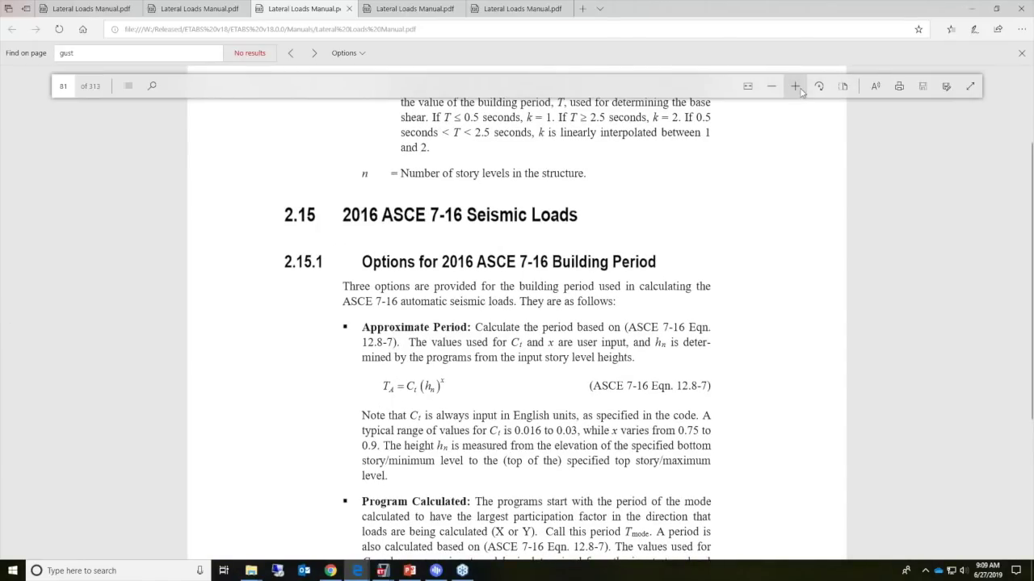
pyautogui.click(795, 86)
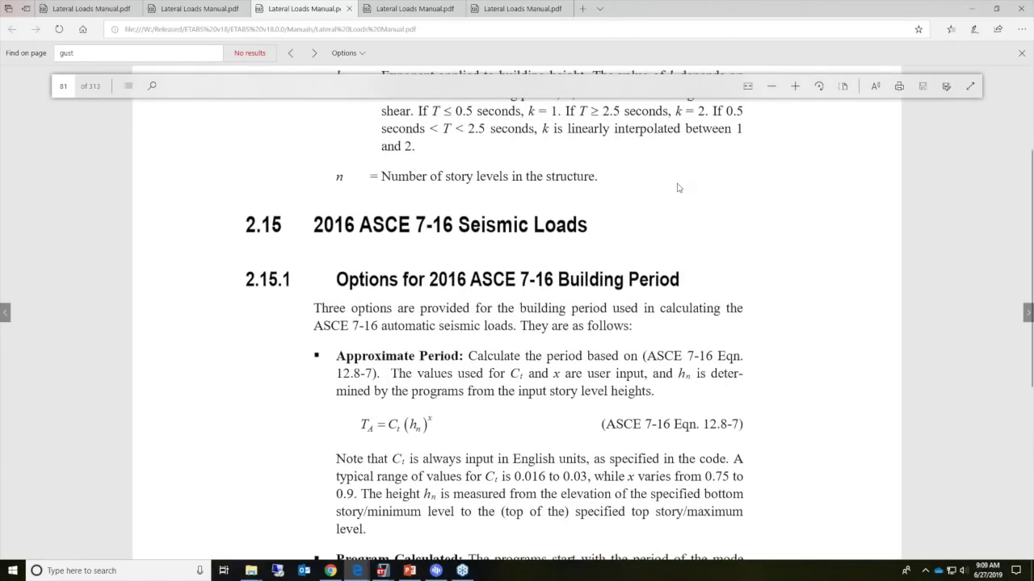
pyautogui.scroll(-3, 678, 188)
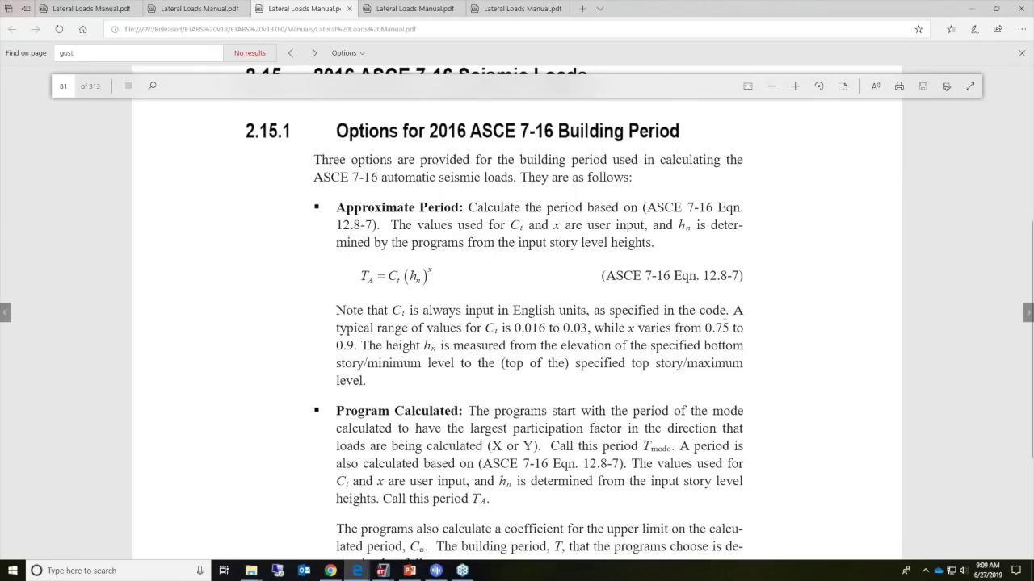
pyautogui.scroll(-2, 724, 311)
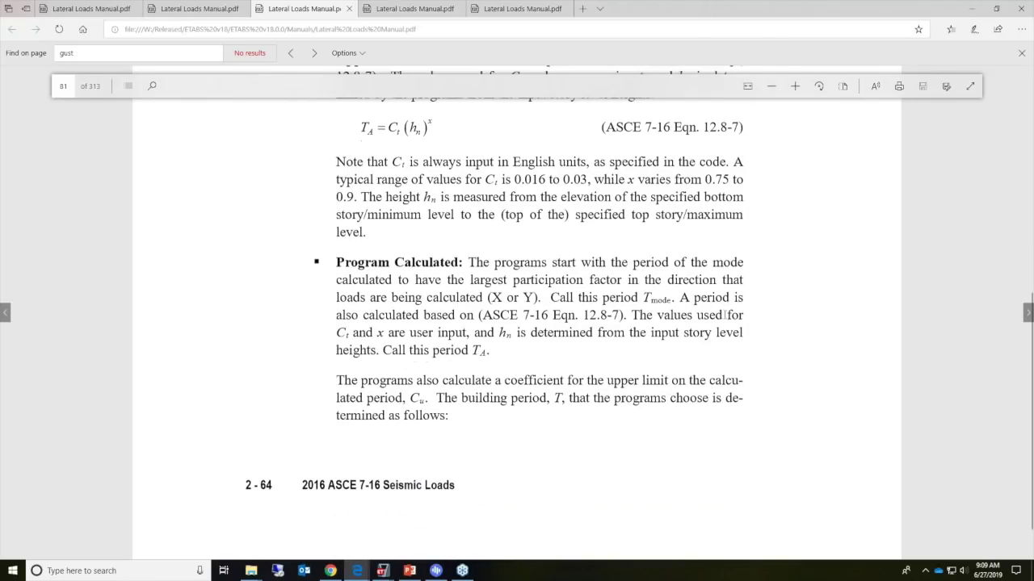
pyautogui.scroll(-1, 724, 314)
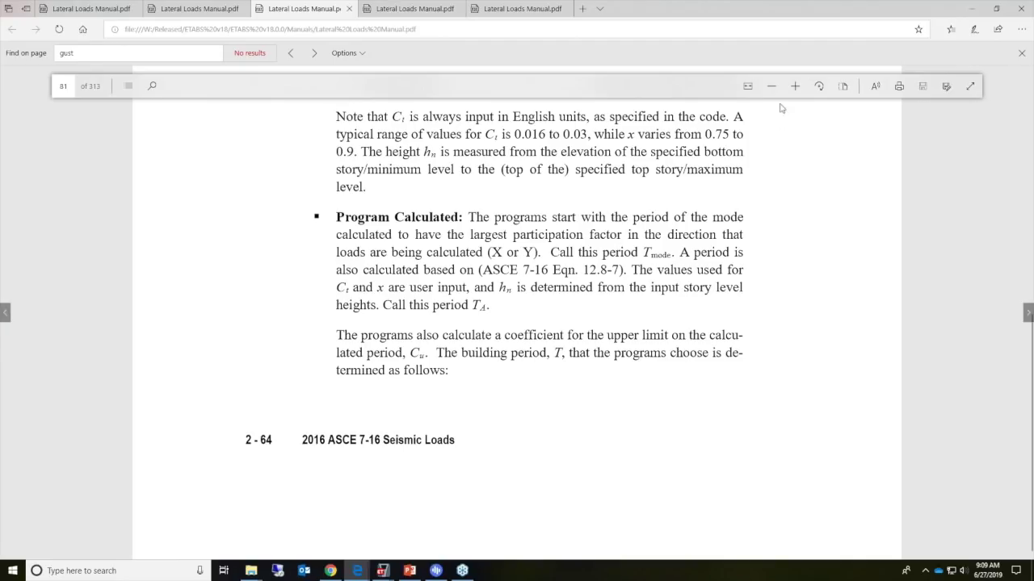
# Read the manual's following page on the period selection conditions and the User Defined option.
pyautogui.click(1028, 314)
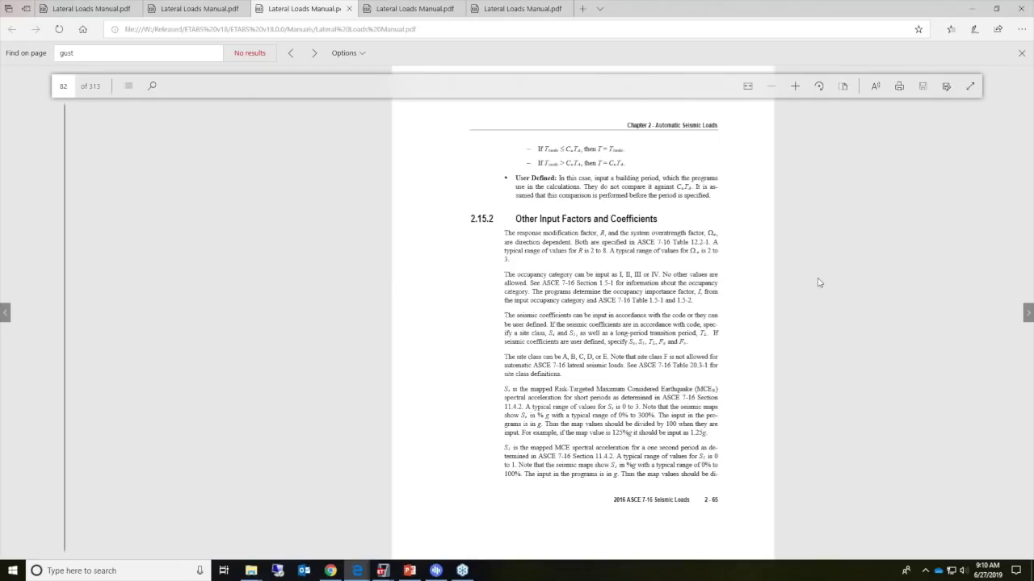
pyautogui.click(794, 87)
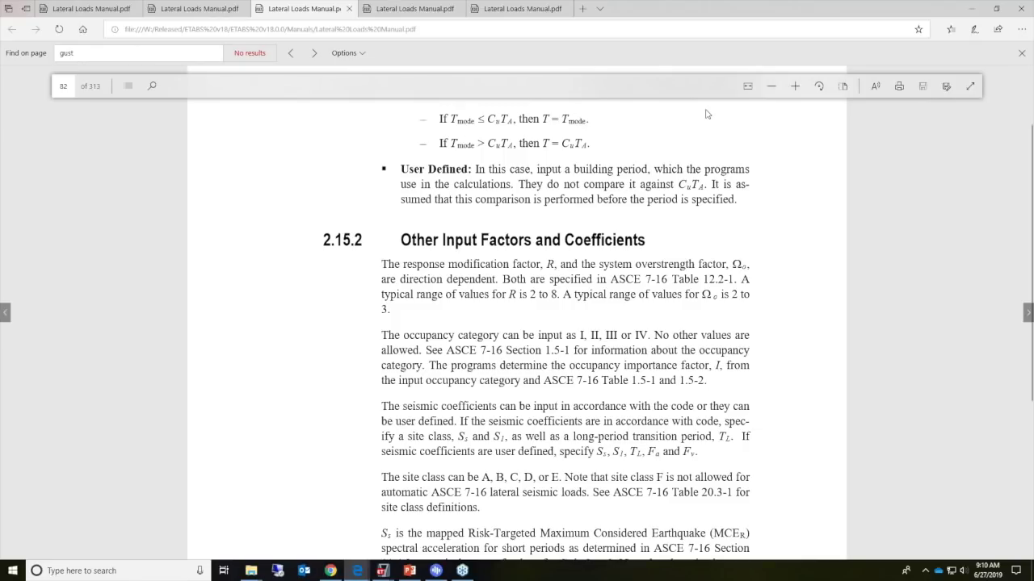
pyautogui.click(795, 86)
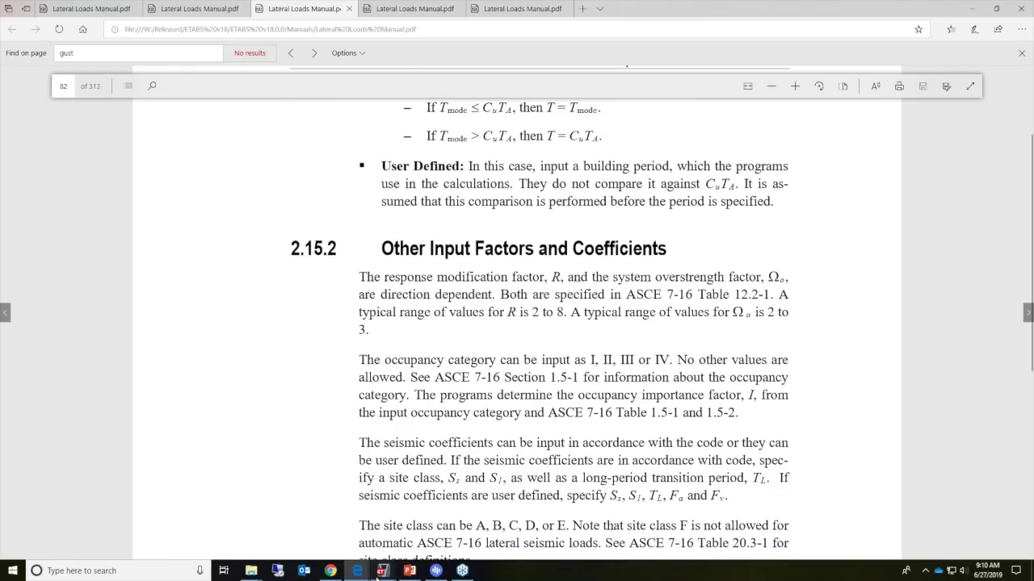
# Switch back to ETABS and set the top story for seismic loads to ROOF.
pyautogui.moveTo(376, 577)
pyautogui.click(359, 543)
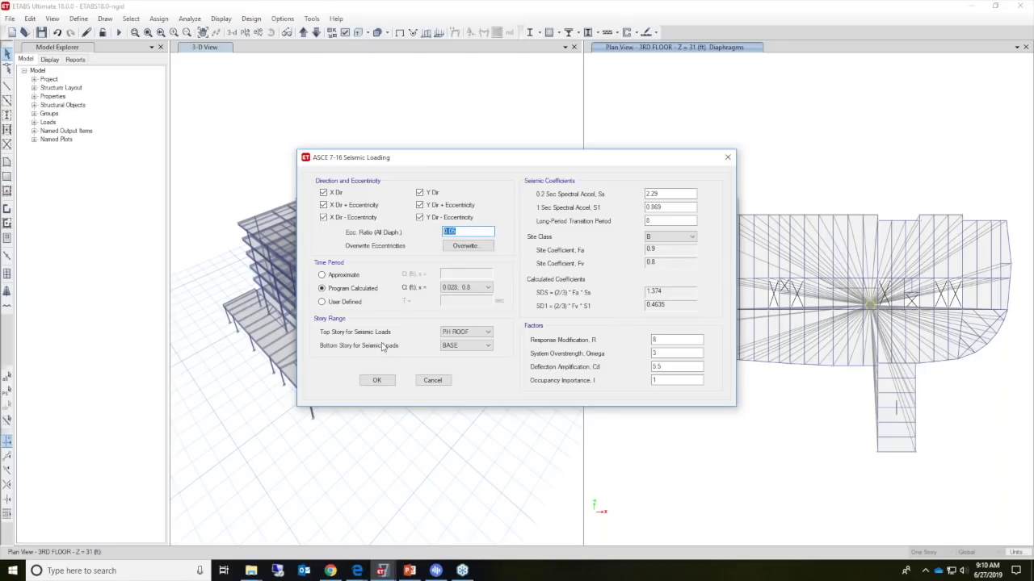
pyautogui.click(457, 335)
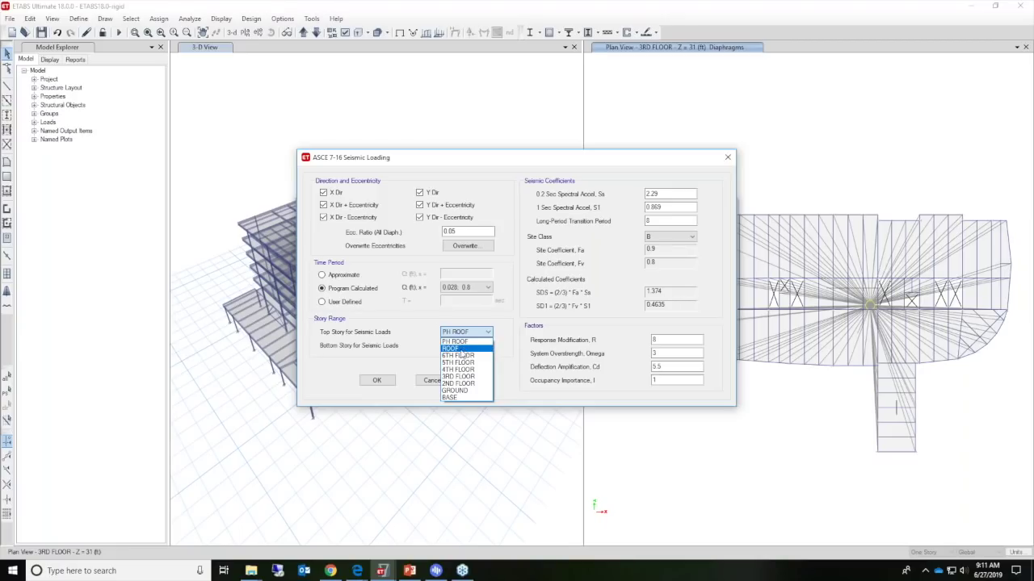
pyautogui.click(457, 348)
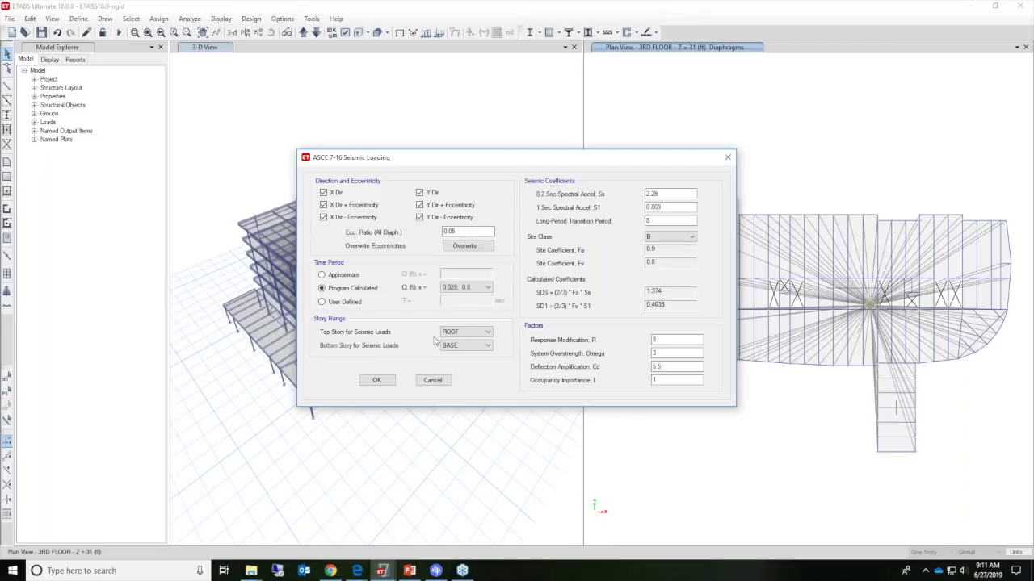
# Set the site class of the ASCE 7-16 seismic loading to C.
pyautogui.moveTo(485, 163); pyautogui.dragTo(569, 127)
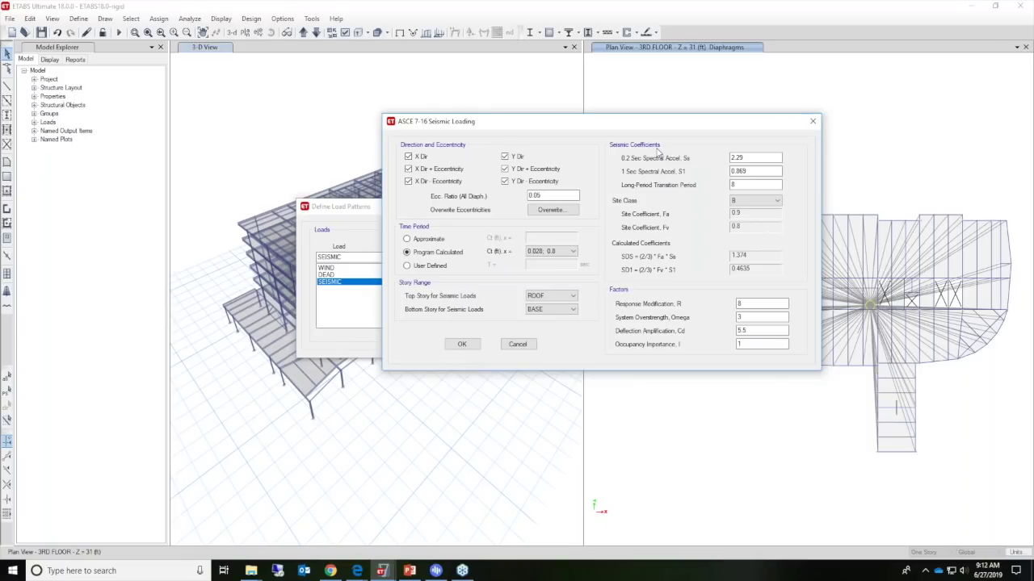
pyautogui.click(748, 158)
pyautogui.click(755, 184)
pyautogui.click(750, 200)
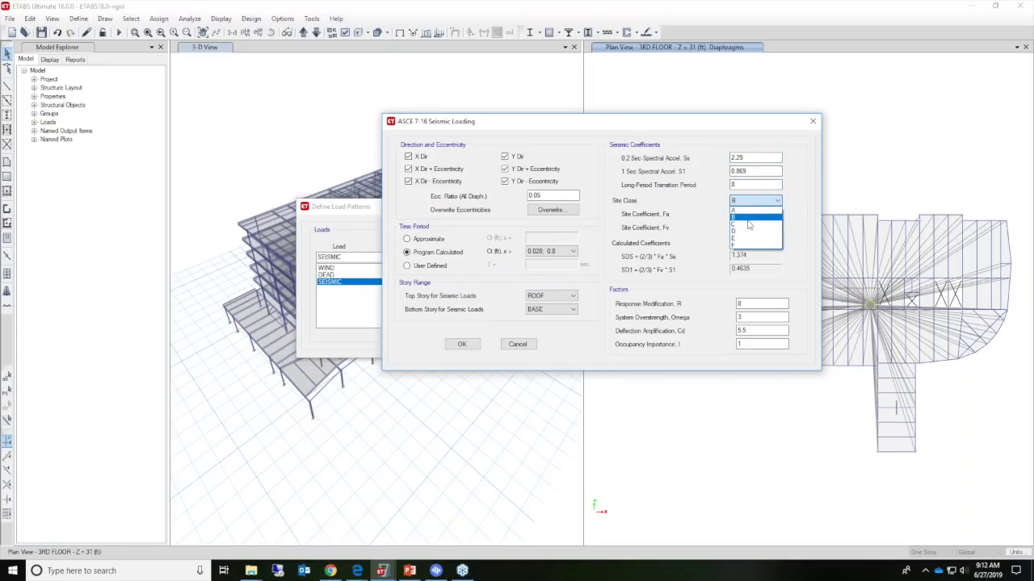
pyautogui.click(750, 226)
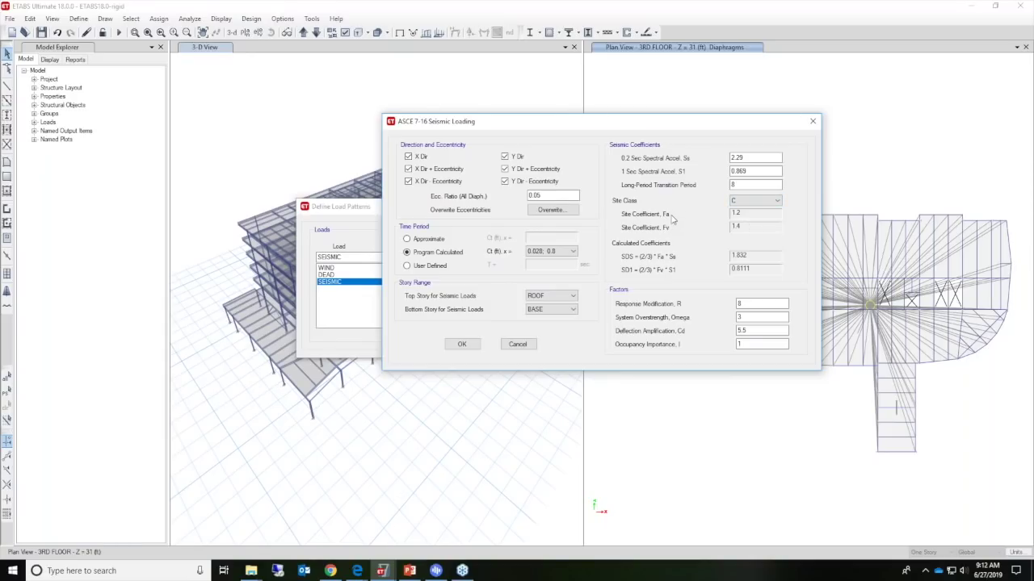
# Try other site classes for the seismic coefficients and return the site class to C.
pyautogui.click(774, 202)
pyautogui.click(766, 228)
pyautogui.click(774, 201)
pyautogui.click(762, 235)
pyautogui.click(755, 200)
pyautogui.click(752, 222)
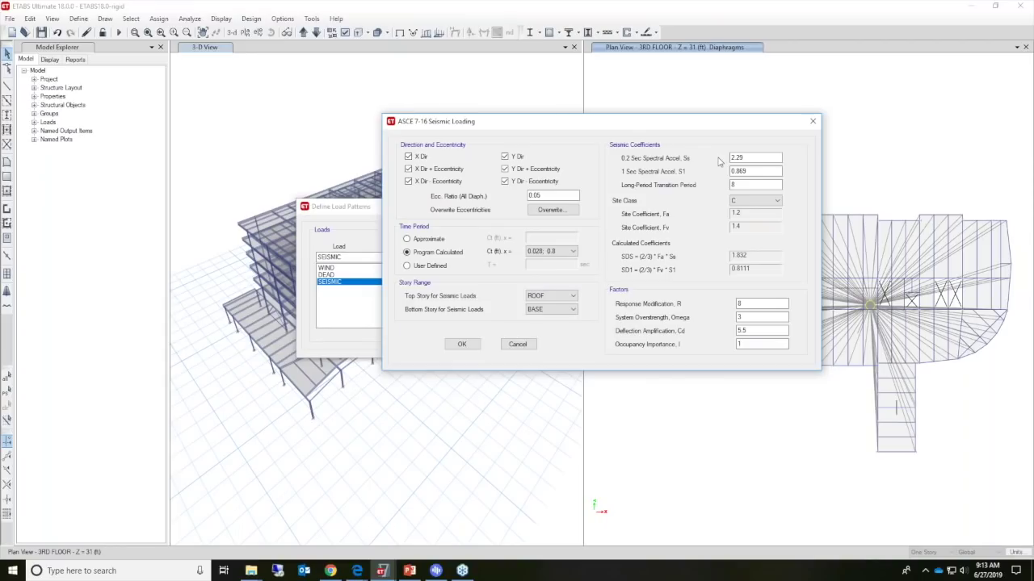
# Accept the ASCE 7-16 seismic loading settings and the load pattern definitions.
pyautogui.click(465, 346)
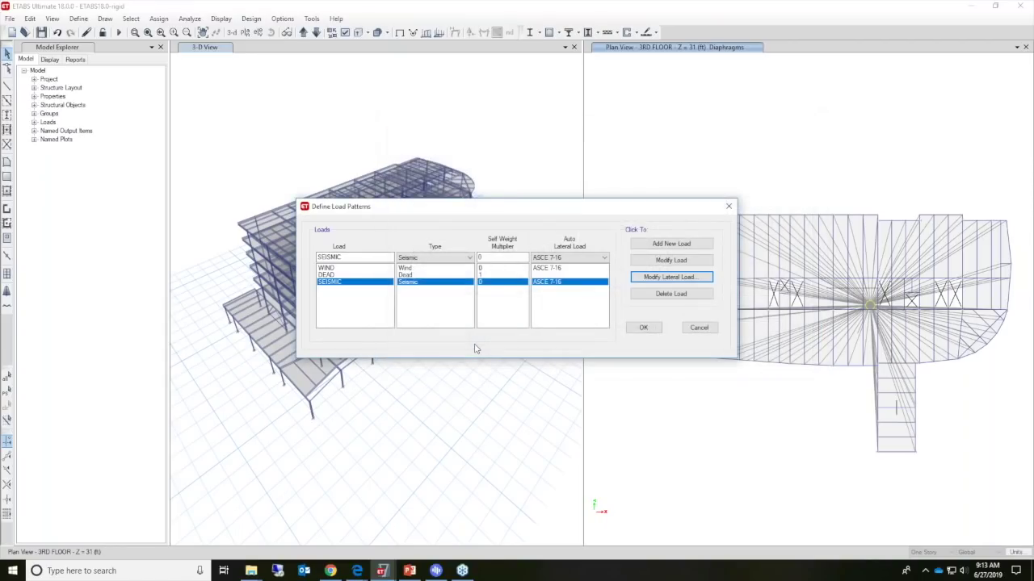
pyautogui.click(643, 328)
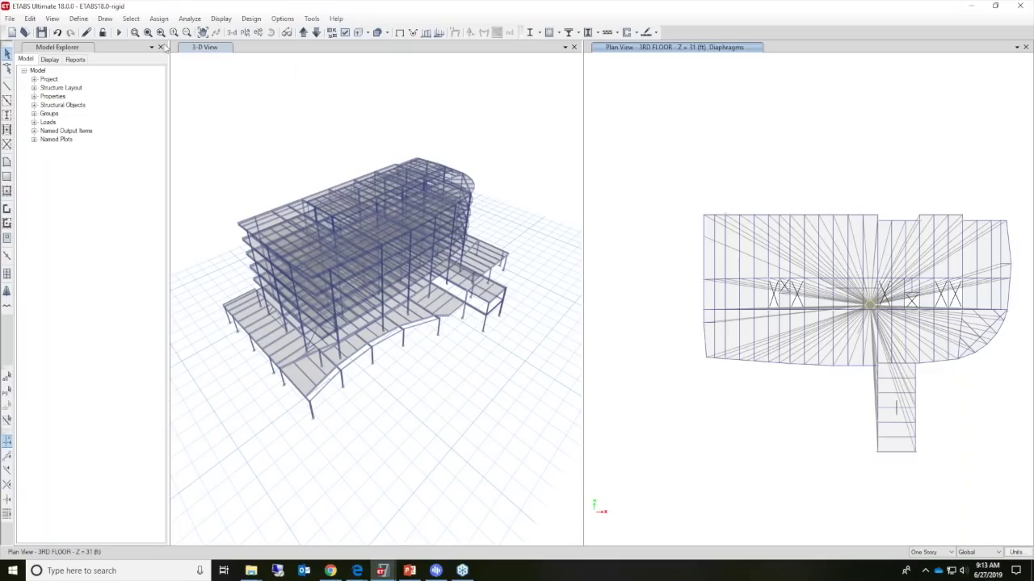
# Run the analysis of the building model.
pyautogui.click(119, 32)
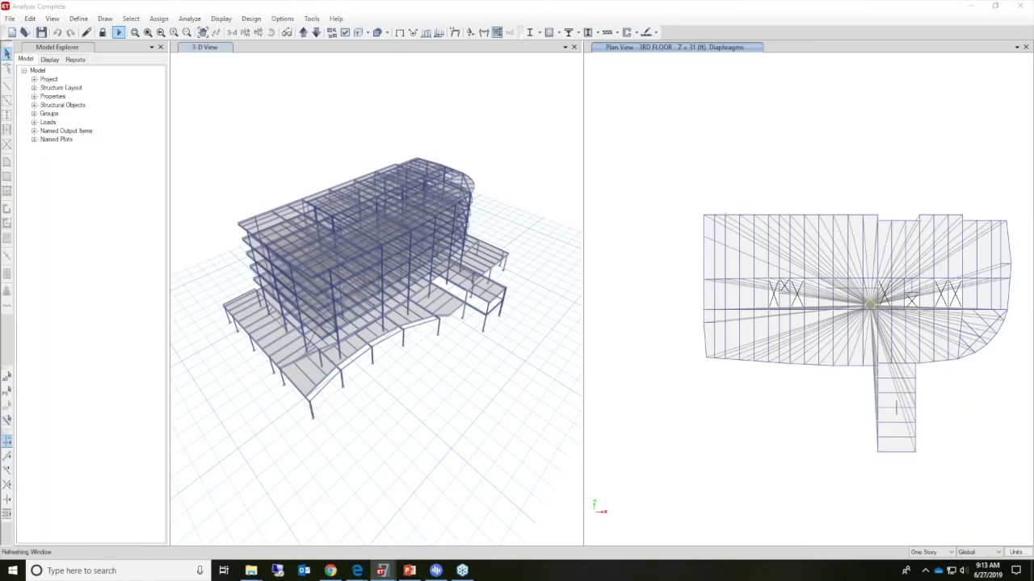
pyautogui.press('F5')
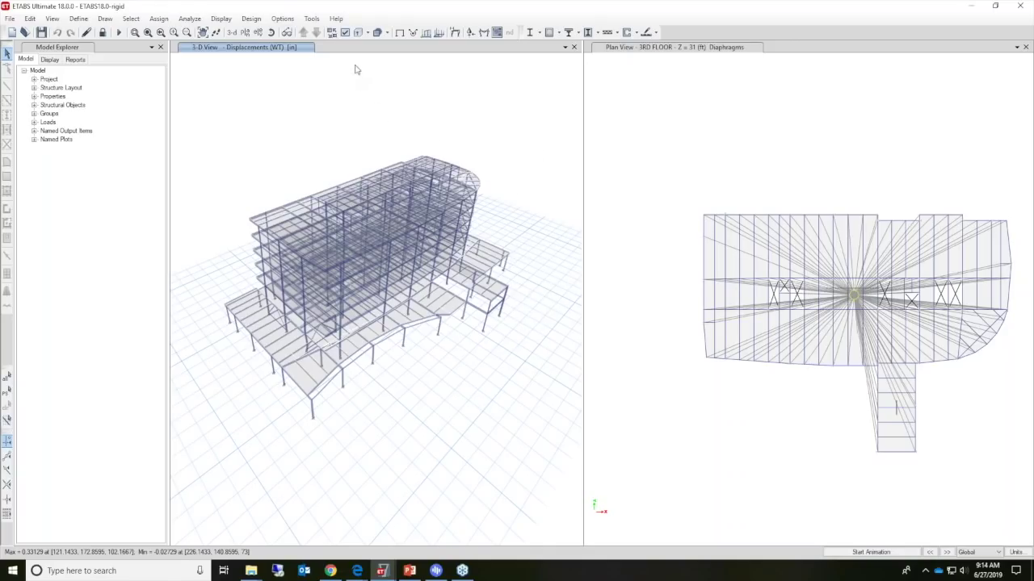
# Display the deformed shape in the 3-D view for the SEISMIC case at step number 4 with automatic scaling.
pyautogui.click(455, 33)
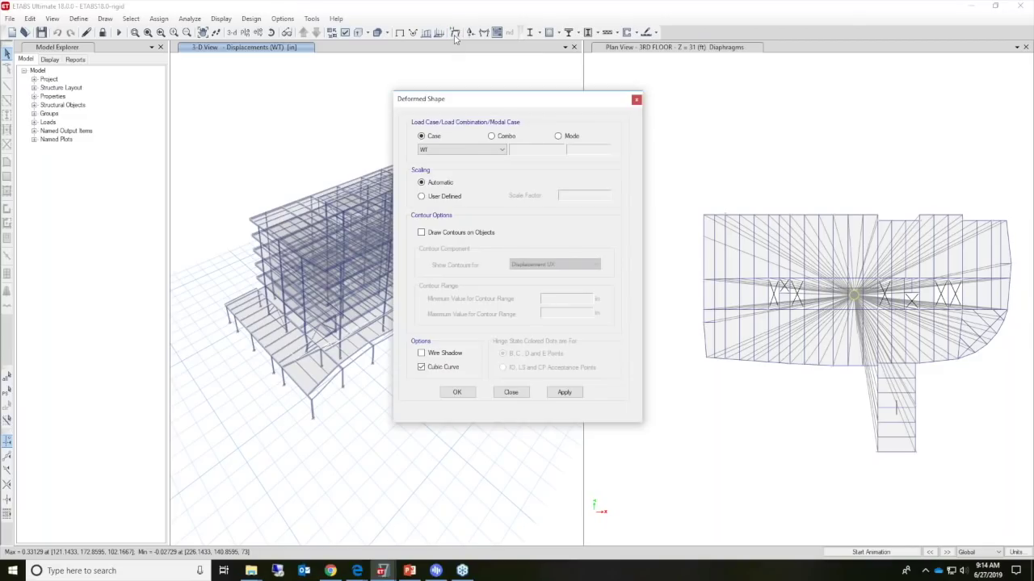
pyautogui.click(464, 150)
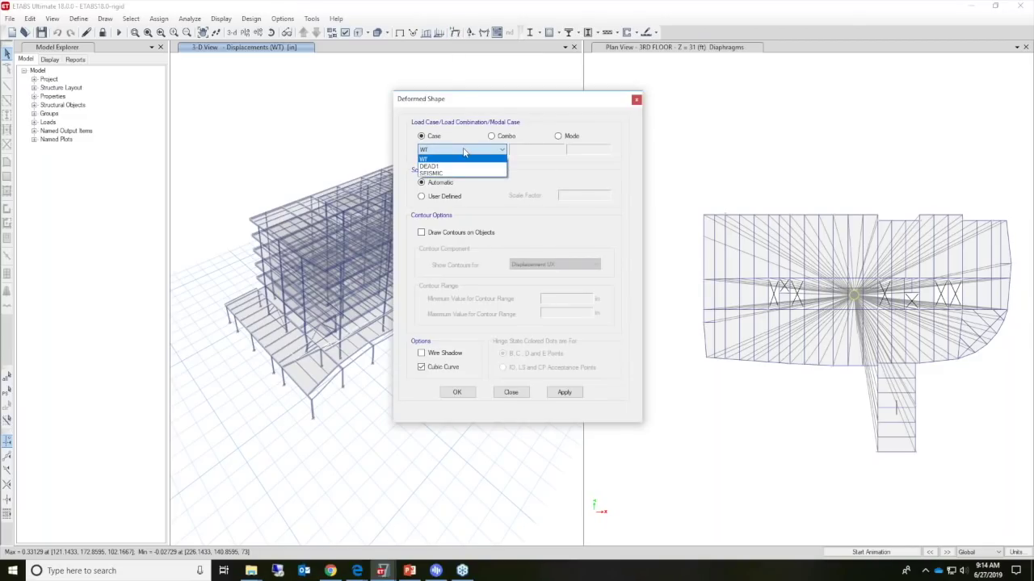
pyautogui.click(465, 151)
pyautogui.click(465, 150)
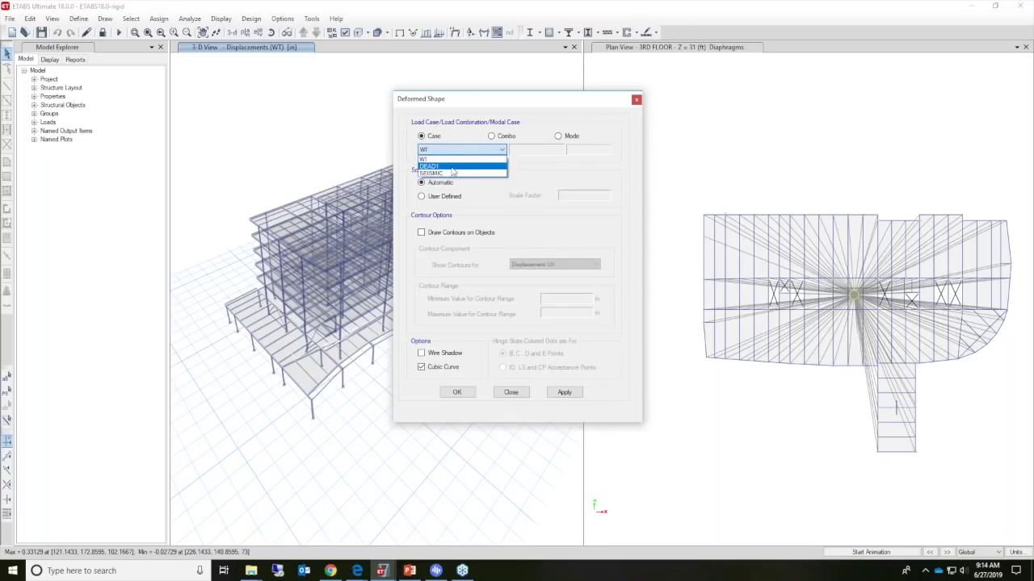
pyautogui.click(449, 172)
pyautogui.click(541, 155)
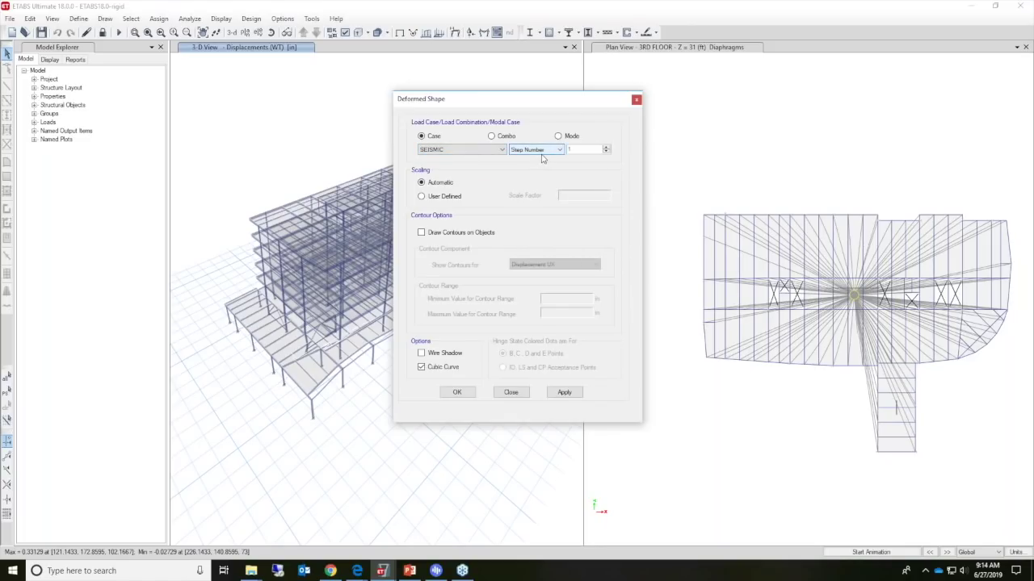
pyautogui.click(606, 149)
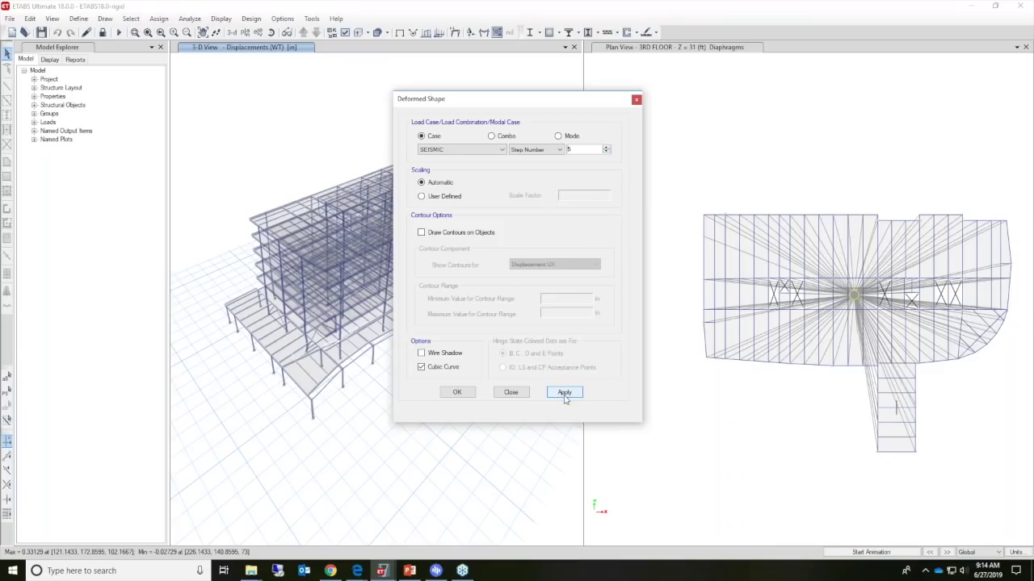
pyautogui.click(606, 152)
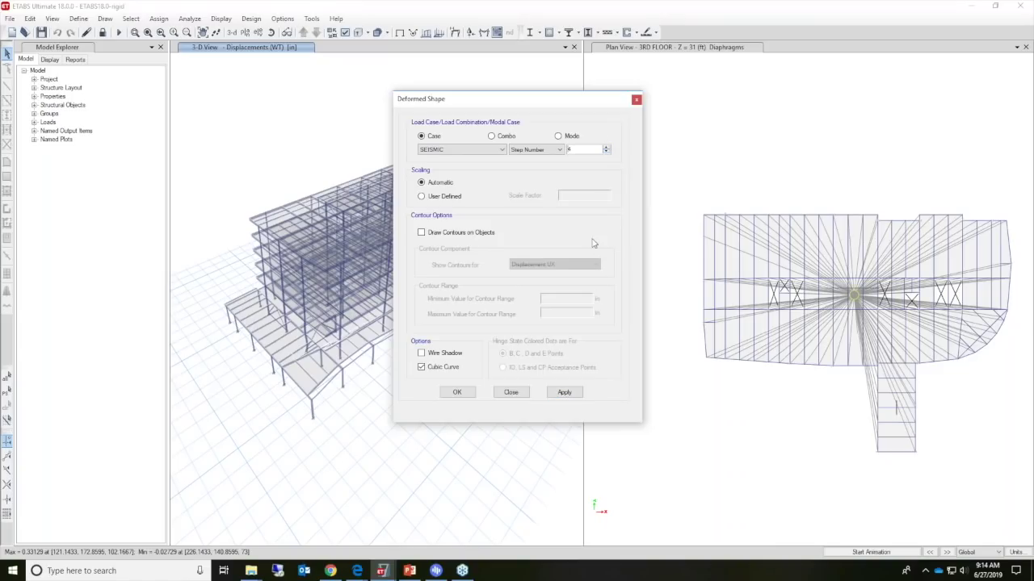
pyautogui.click(569, 394)
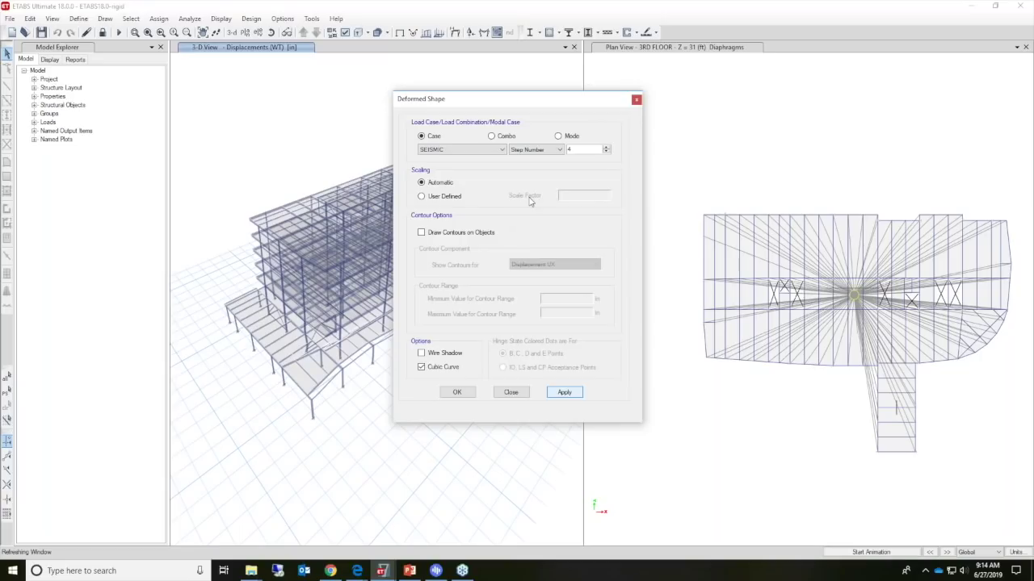
# Advance the deformed shape display through the remaining SEISMIC steps to the WT case, and activate the 3RD FLOOR plan view.
pyautogui.moveTo(556, 101); pyautogui.dragTo(771, 60)
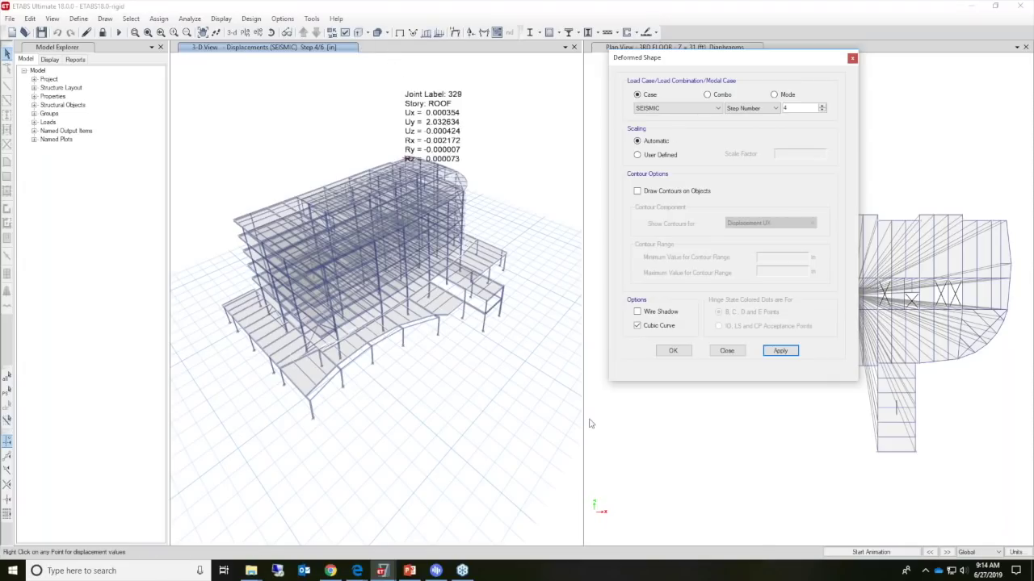
pyautogui.click(947, 553)
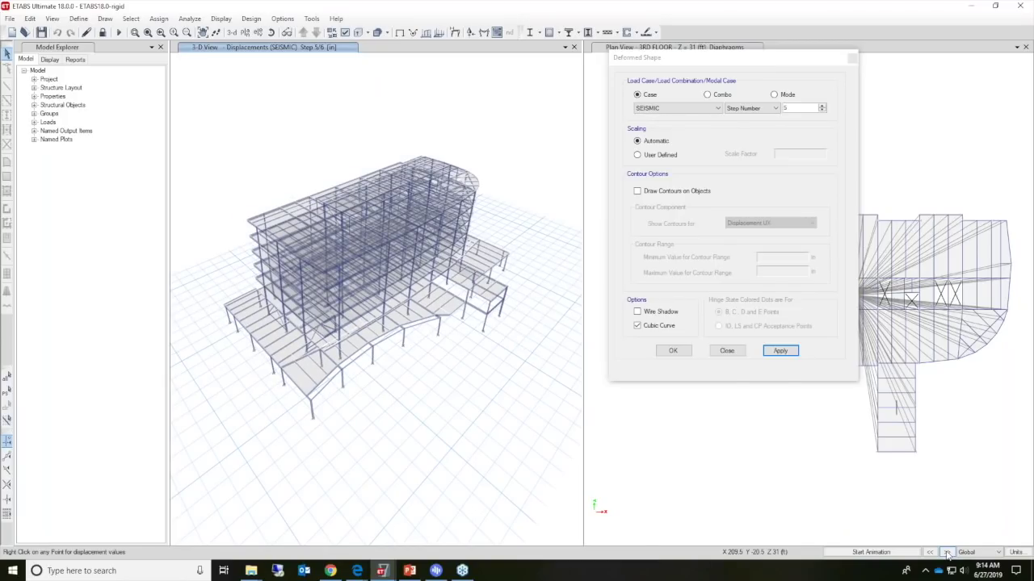
pyautogui.click(947, 553)
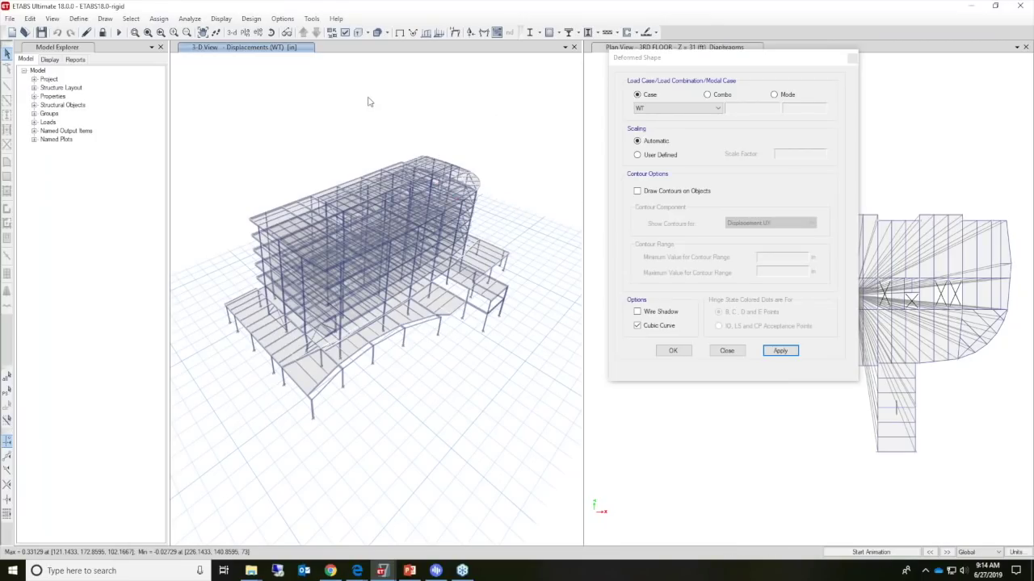
pyautogui.click(727, 351)
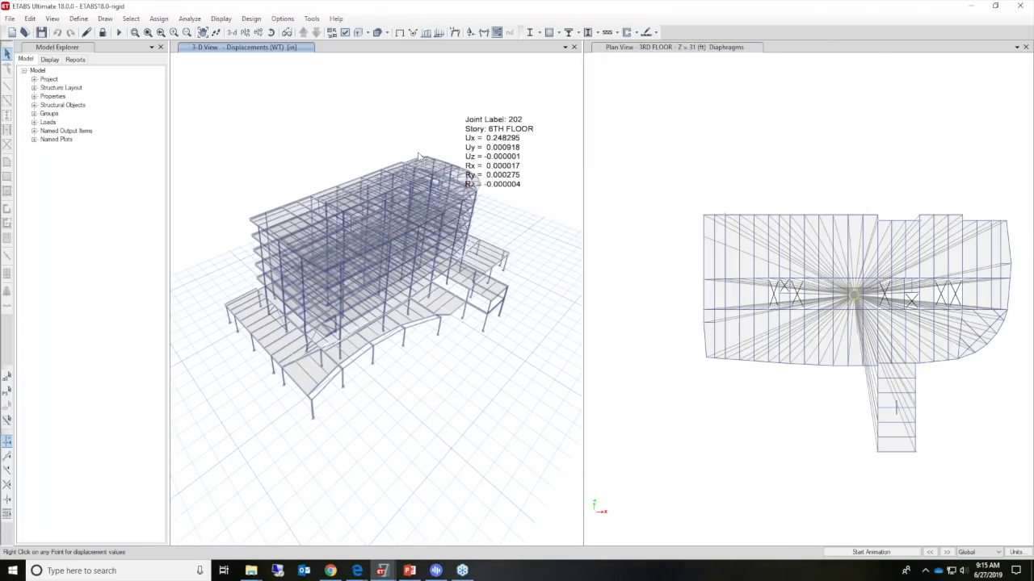
pyautogui.click(714, 129)
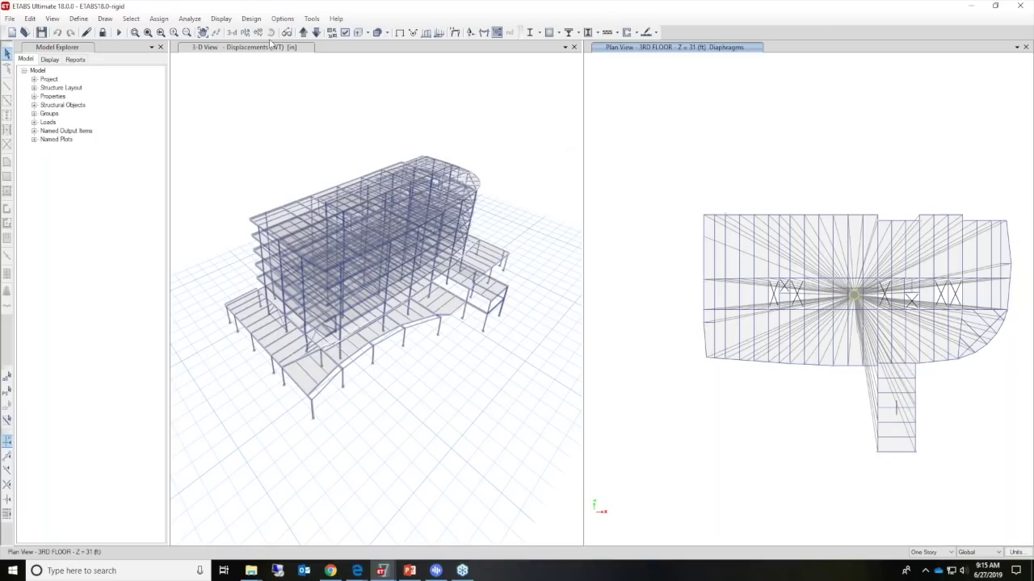
pyautogui.click(224, 20)
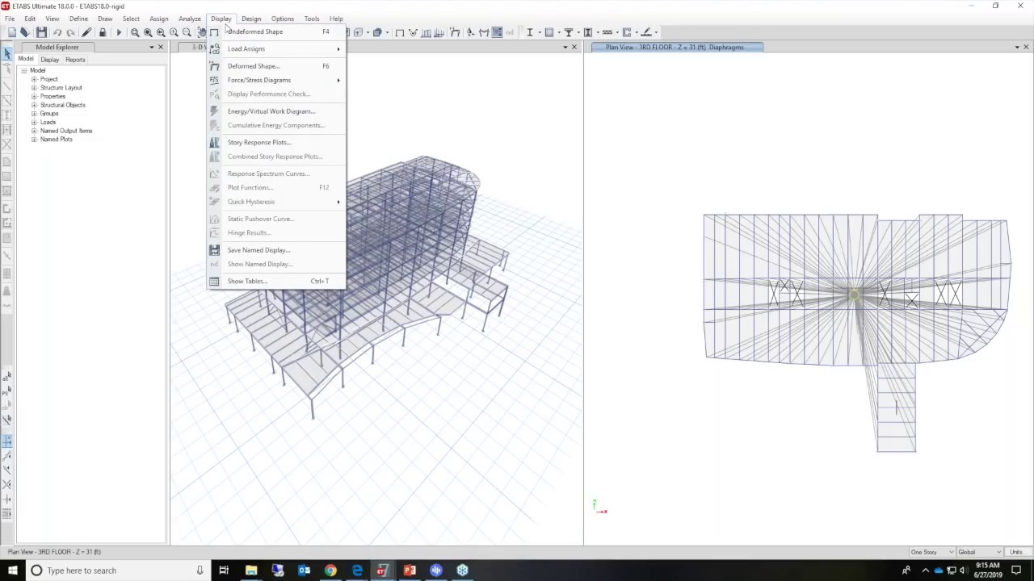
pyautogui.moveTo(246, 50)
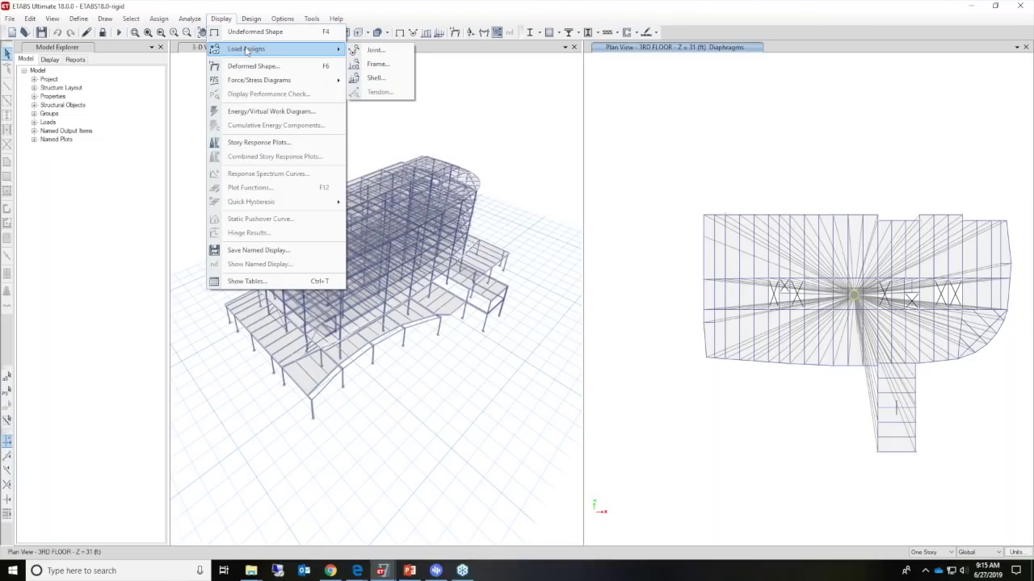
pyautogui.click(374, 78)
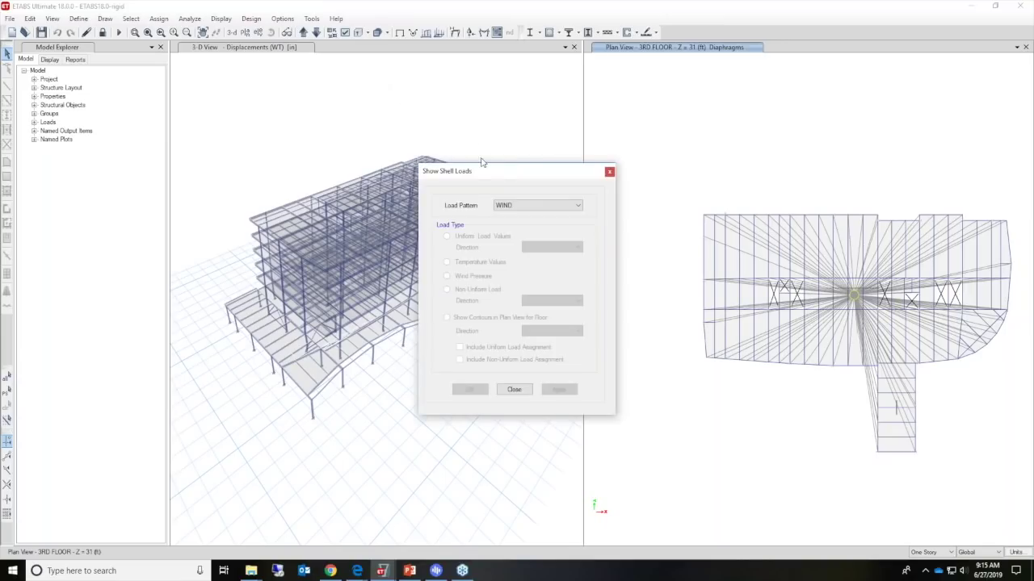
pyautogui.click(513, 207)
pyautogui.click(516, 229)
pyautogui.click(514, 389)
# Show the joint loads of the SEISMIC(1/6) pattern as forces with loading values on the 3RD FLOOR plan.
pyautogui.click(221, 18)
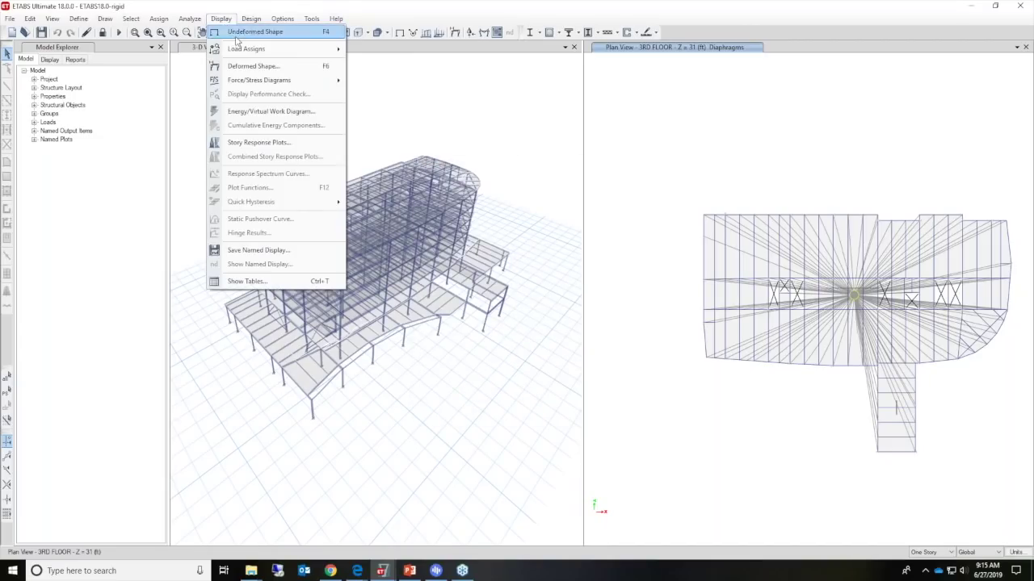
pyautogui.click(370, 50)
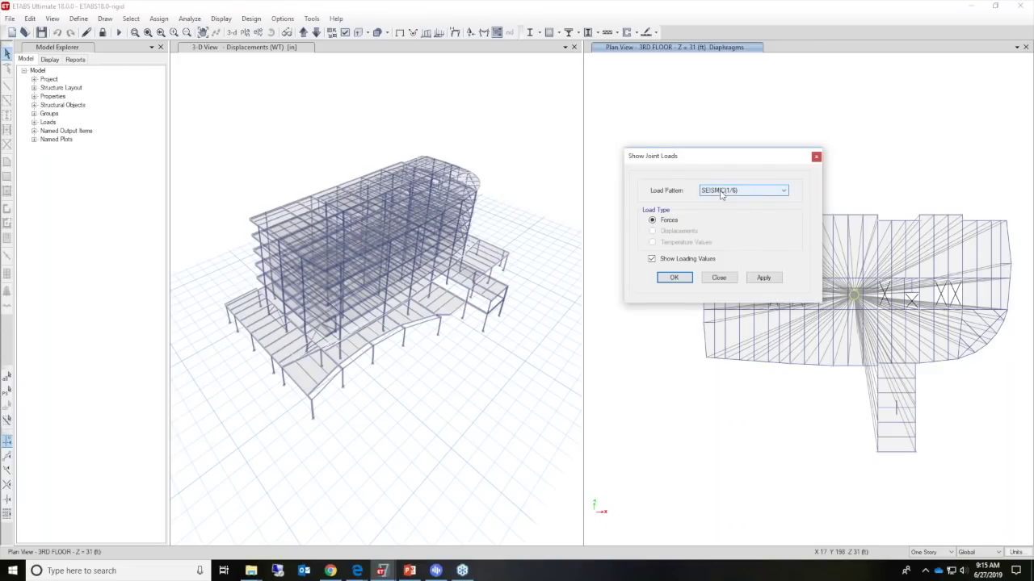
pyautogui.moveTo(702, 156); pyautogui.dragTo(626, 91)
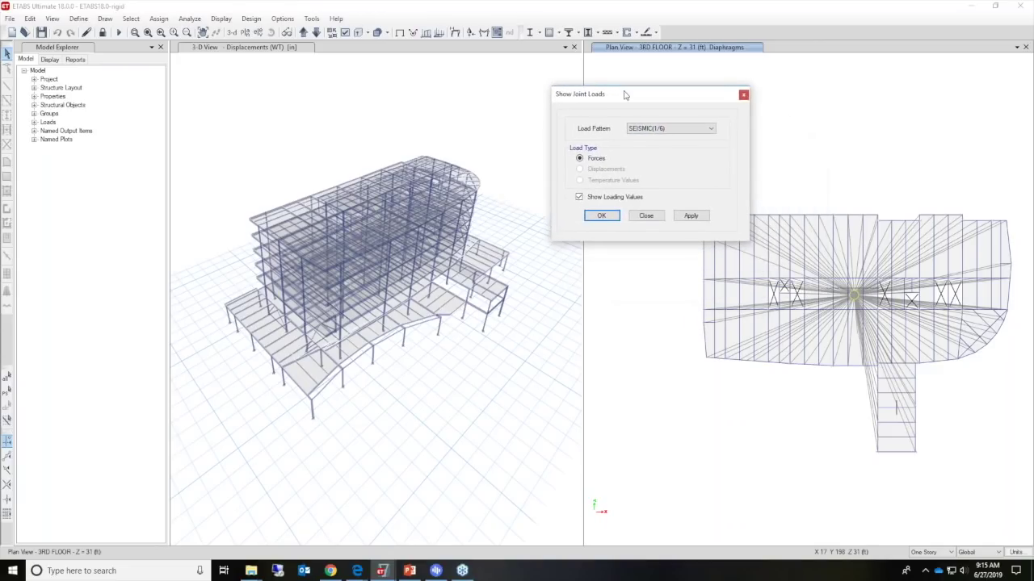
pyautogui.click(646, 127)
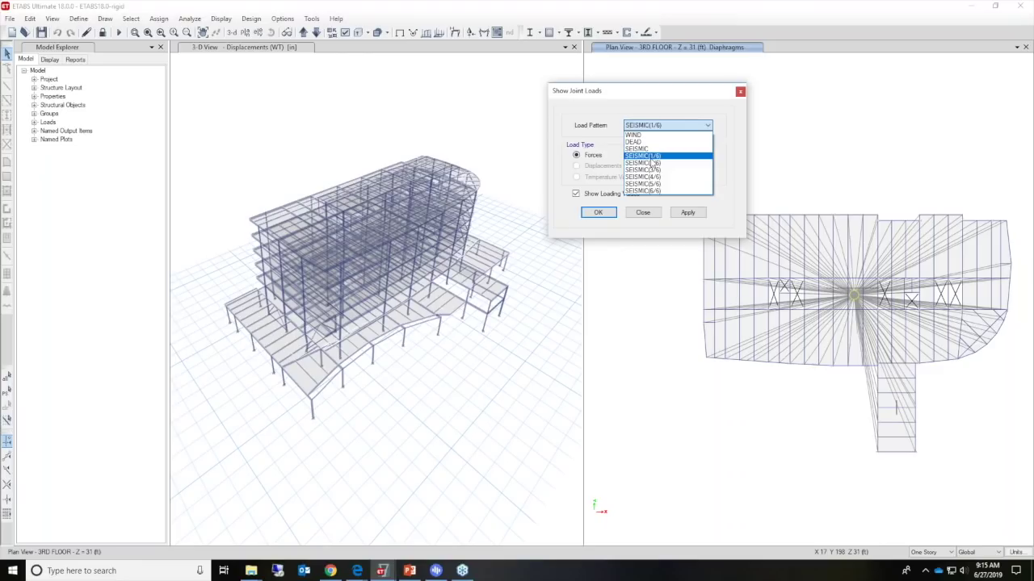
pyautogui.click(653, 158)
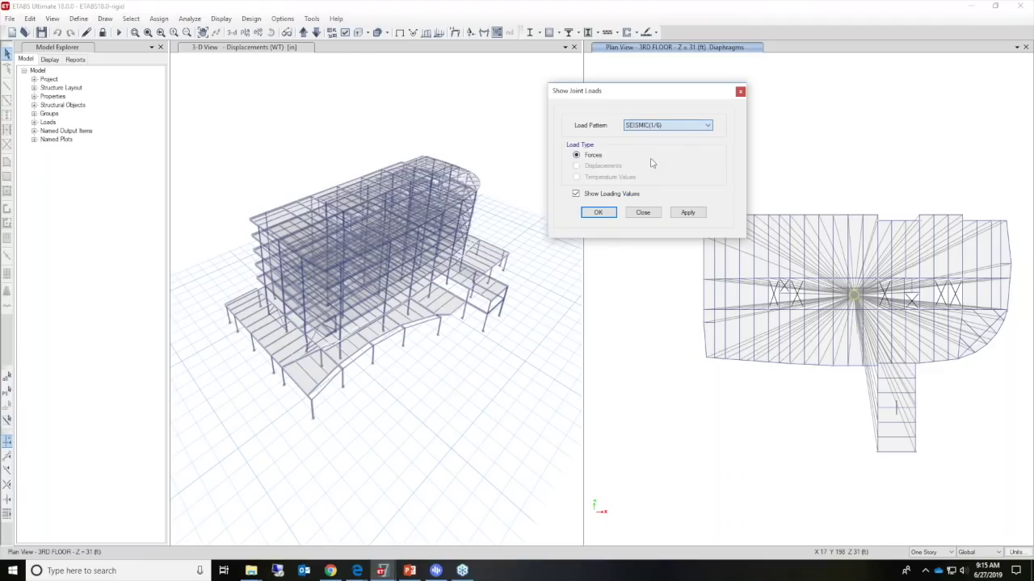
pyautogui.click(607, 212)
pyautogui.moveTo(855, 260)
pyautogui.mouseDown(button='middle')
pyautogui.moveTo(806, 260)
pyautogui.moveTo(806, 203)
pyautogui.mouseUp(button='middle')
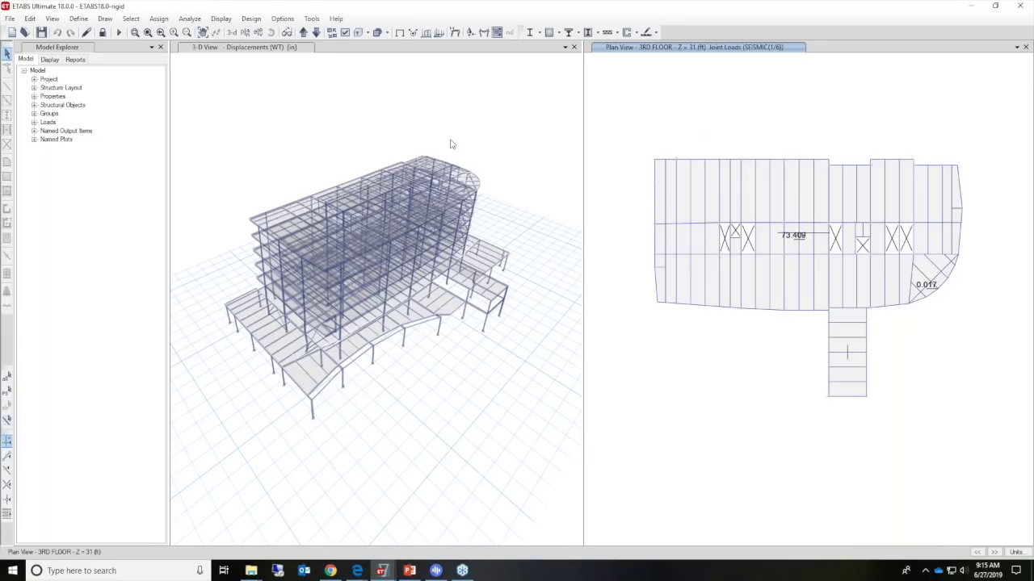
# Examine the SEISMIC(1/6) joint loads story by story down to BASE, and from ROOF down to 5TH FLOOR.
pyautogui.click(315, 34)
pyautogui.click(315, 34)
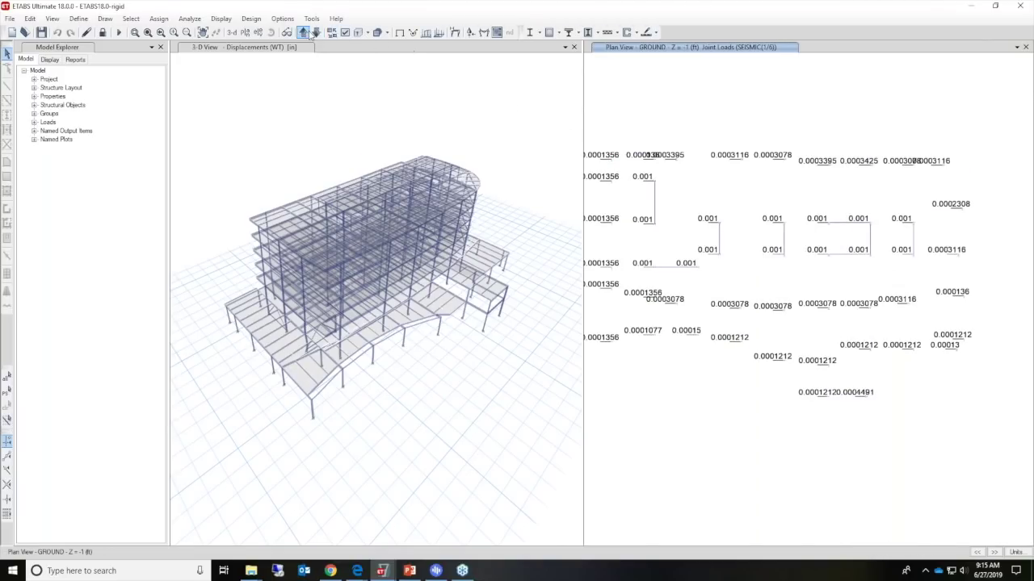
pyautogui.click(316, 34)
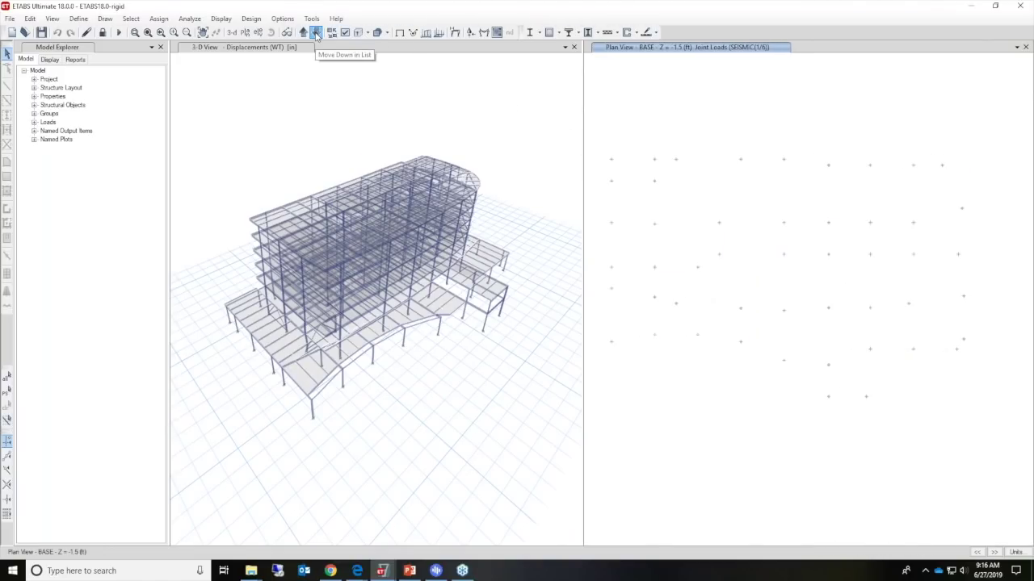
pyautogui.click(316, 34)
pyautogui.click(315, 34)
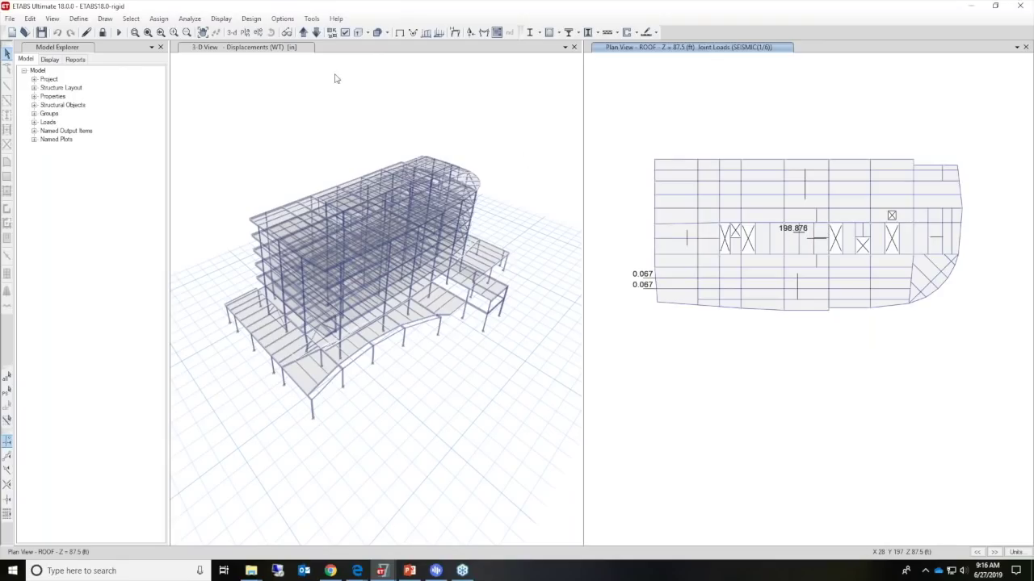
pyautogui.click(316, 34)
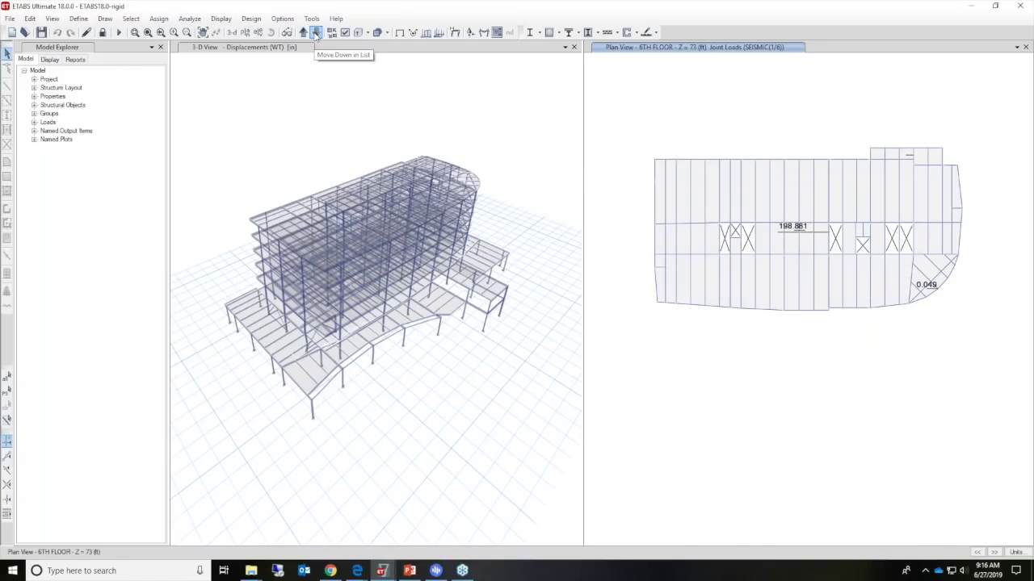
pyautogui.click(316, 34)
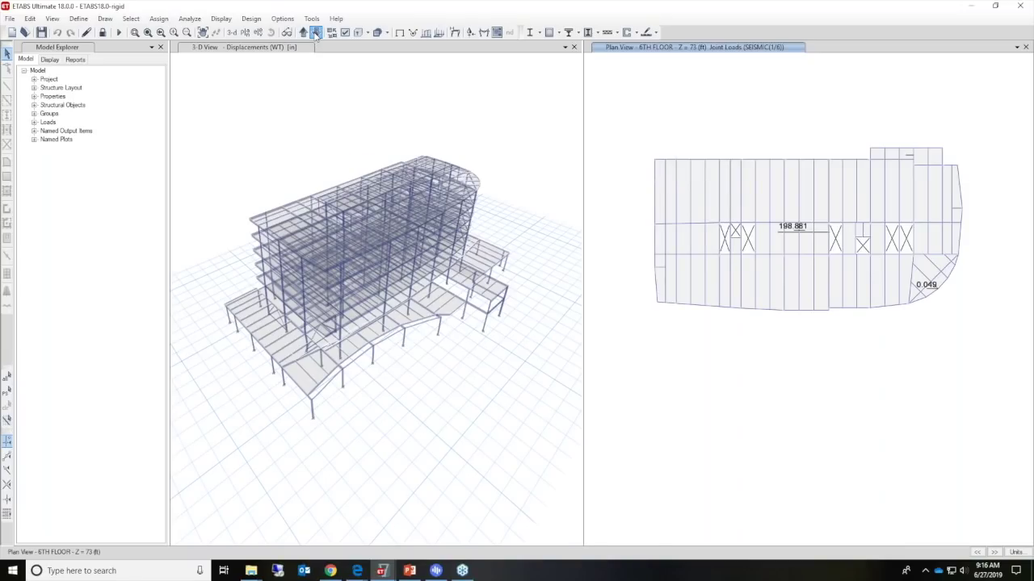
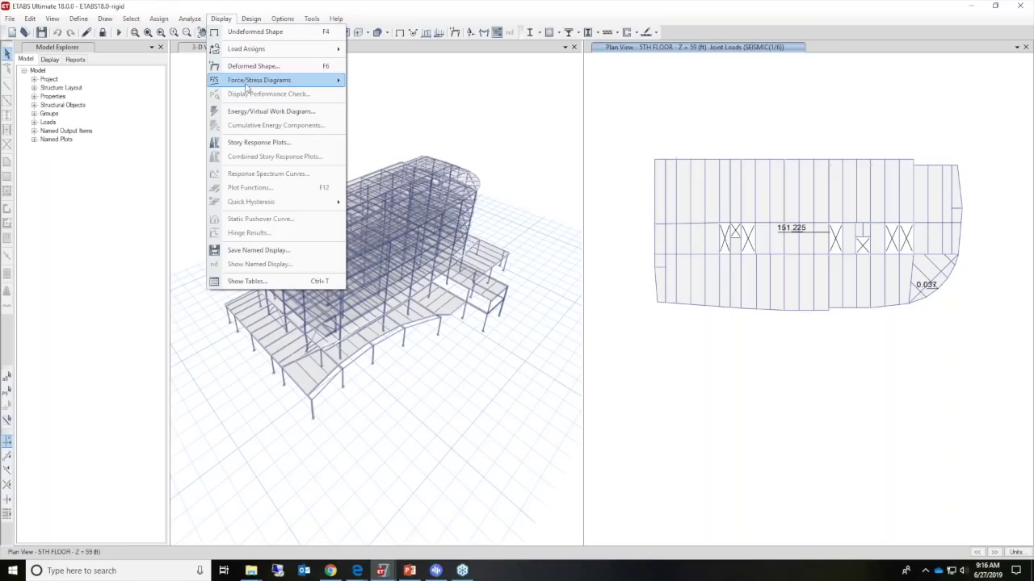
# Open the story response plot and show the maximum story displacement for the SEISMIC case.
pyautogui.click(258, 143)
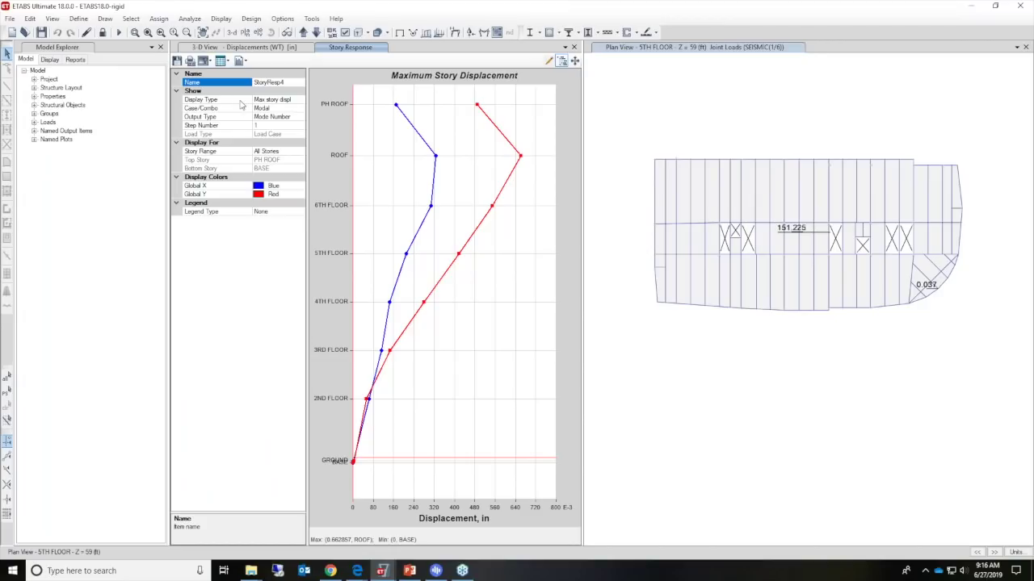
pyautogui.click(296, 110)
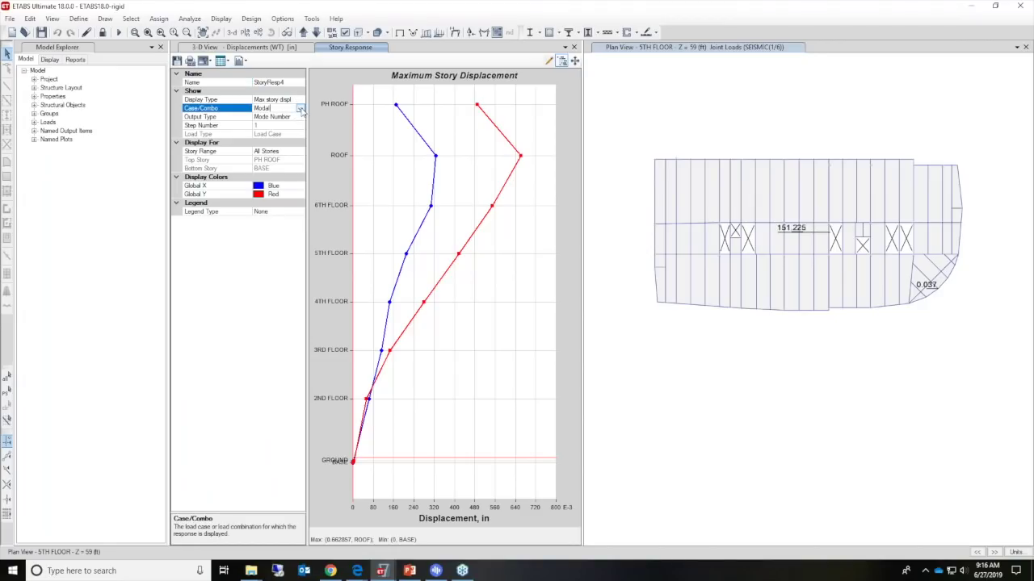
pyautogui.click(300, 109)
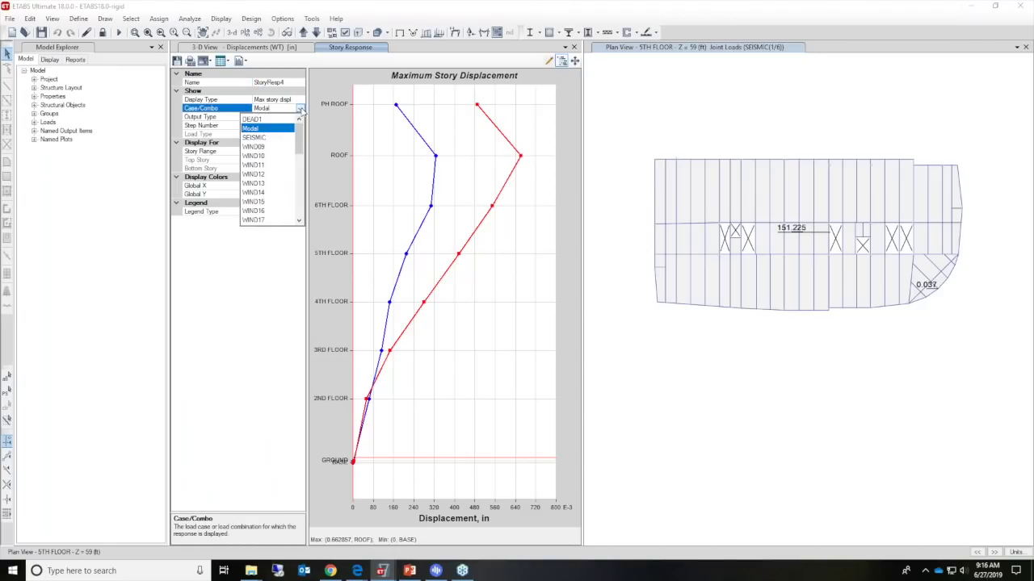
pyautogui.click(269, 138)
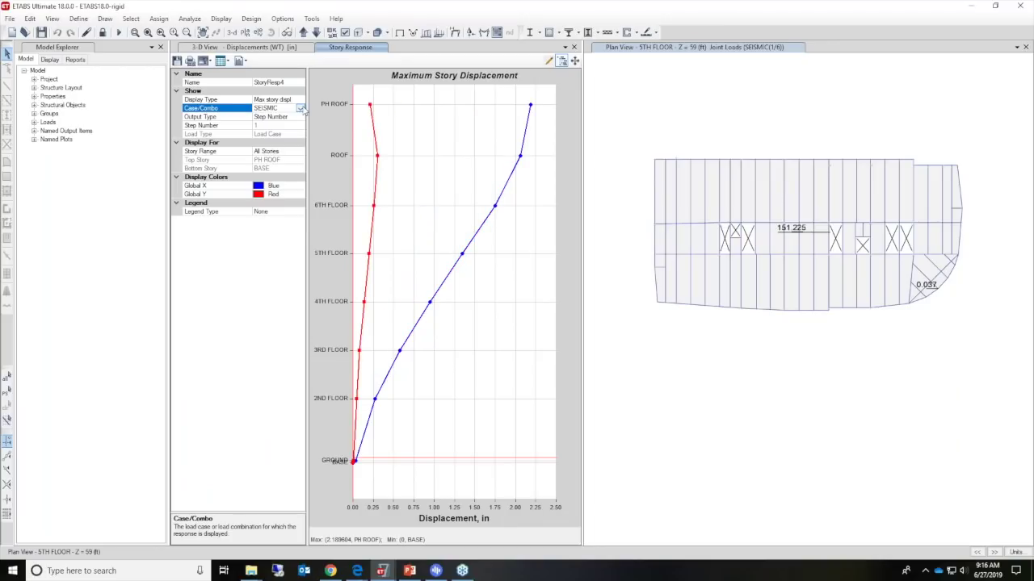
# Change the story response plot's display type to auto lateral loads to stories.
pyautogui.click(299, 101)
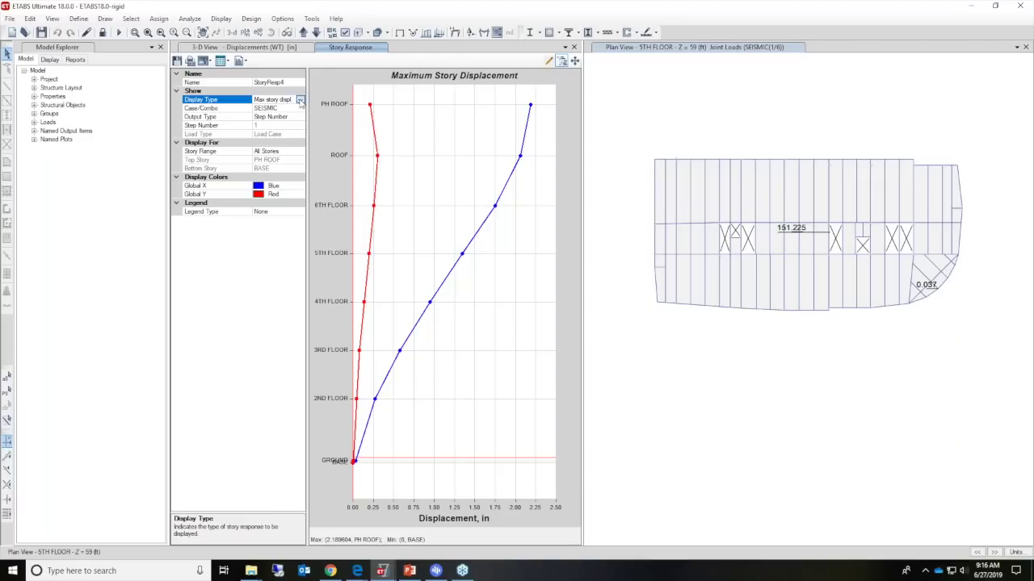
pyautogui.click(299, 100)
pyautogui.click(293, 112)
pyautogui.click(300, 99)
pyautogui.click(292, 120)
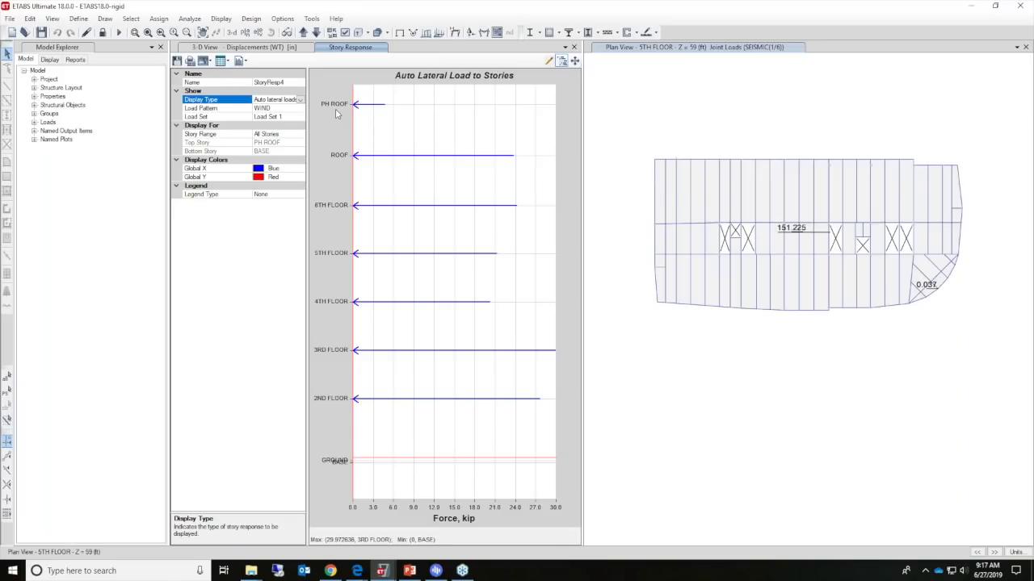
# Switch the story response plot's display type to story shears for the SEISMIC case, and close the plot after review.
pyautogui.click(300, 100)
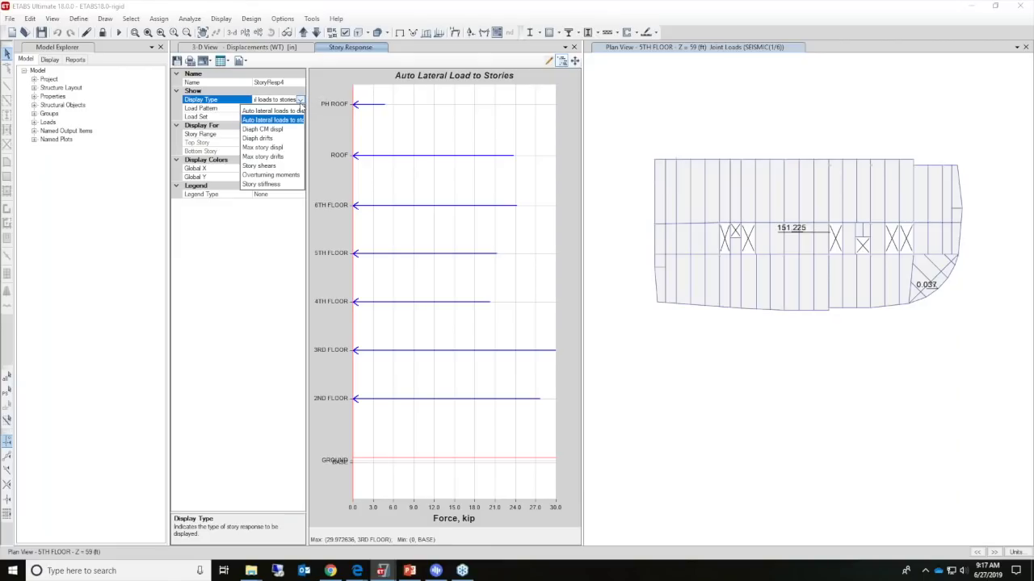
pyautogui.click(283, 166)
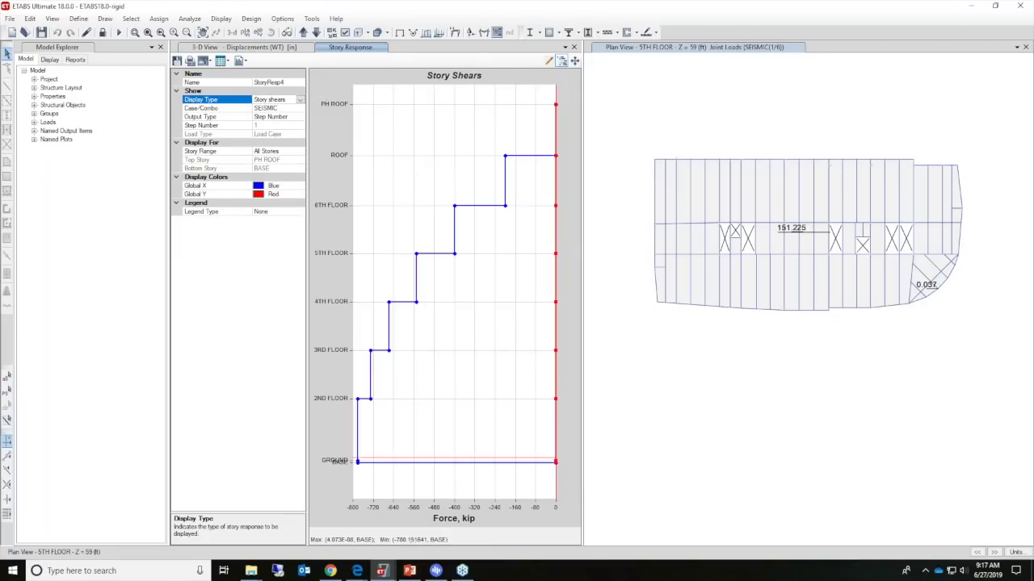
pyautogui.click(300, 100)
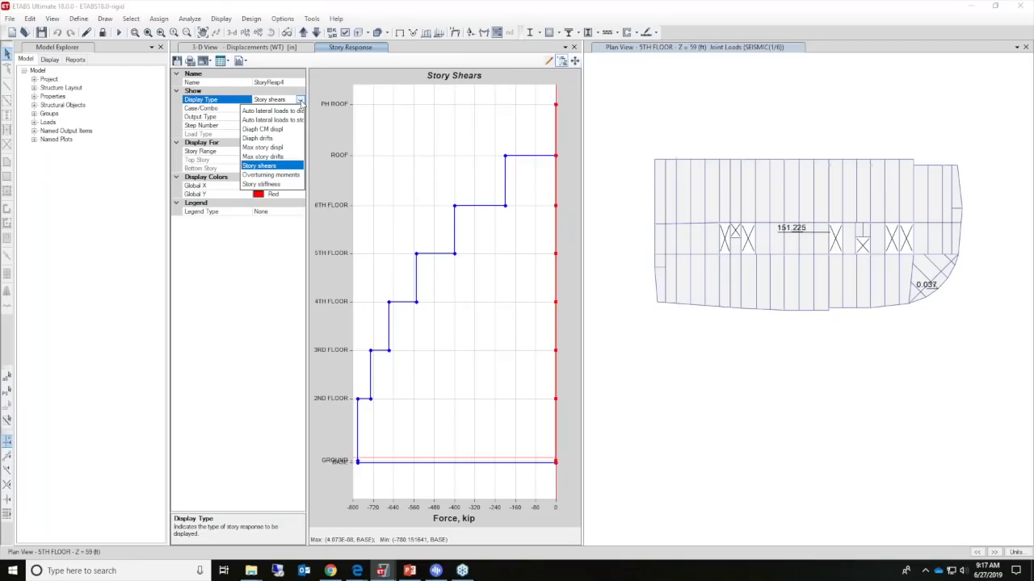
pyautogui.click(408, 60)
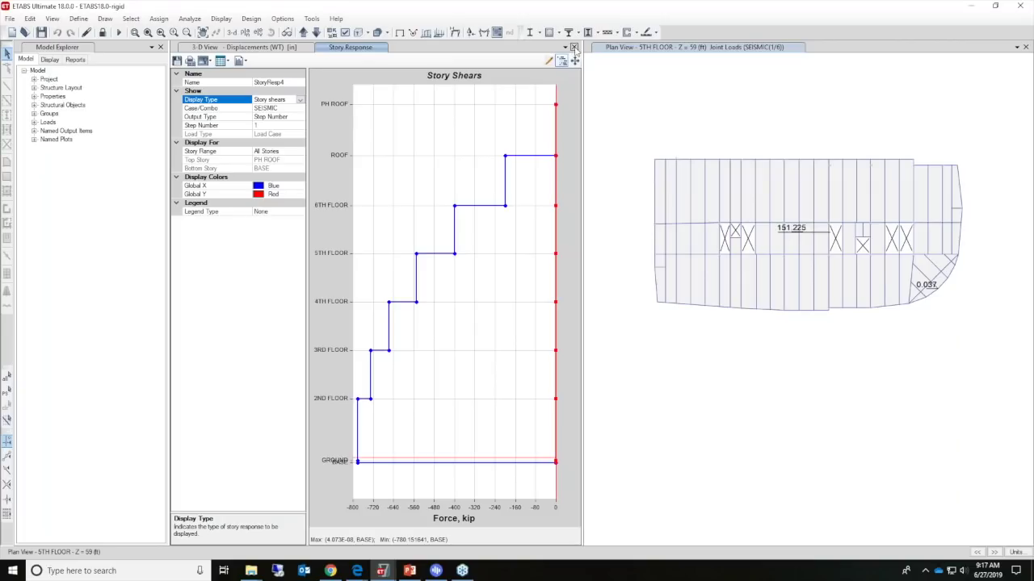
pyautogui.click(573, 47)
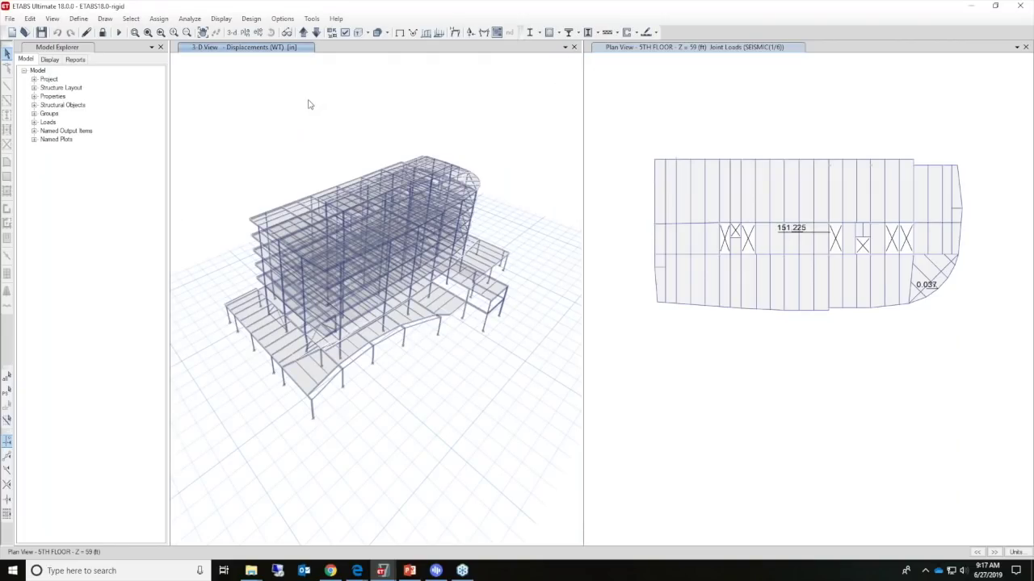
# Modify the Project Report's contents to exclude the auto wind loads and auto wind calculations from the load definitions.
pyautogui.click(76, 61)
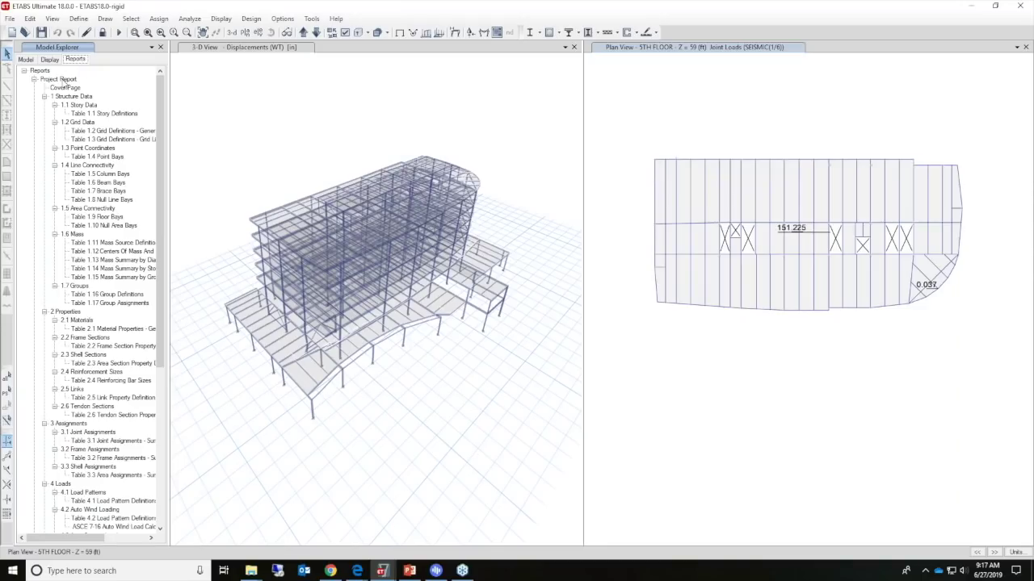
pyautogui.rightClick(63, 81)
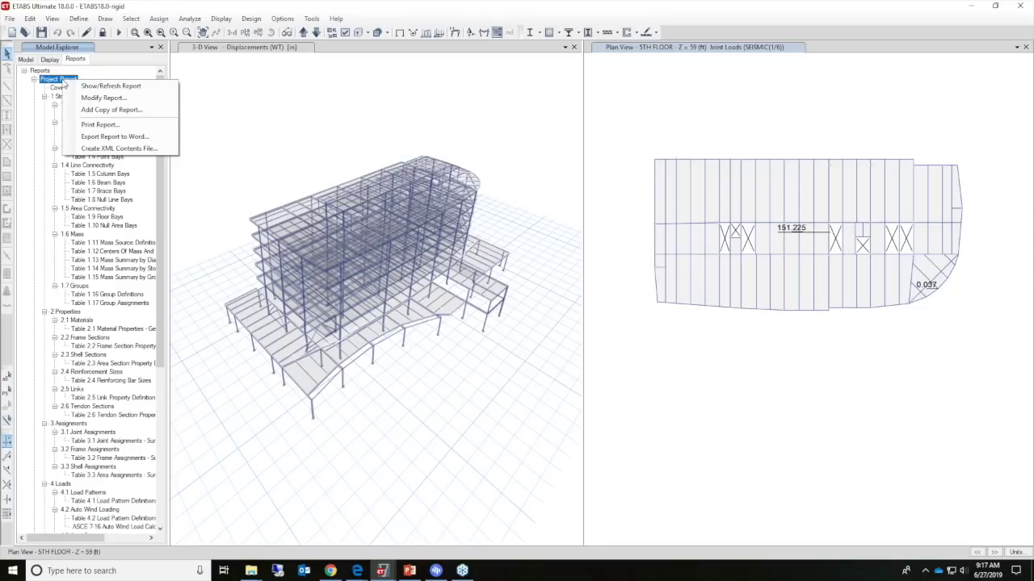
pyautogui.click(82, 99)
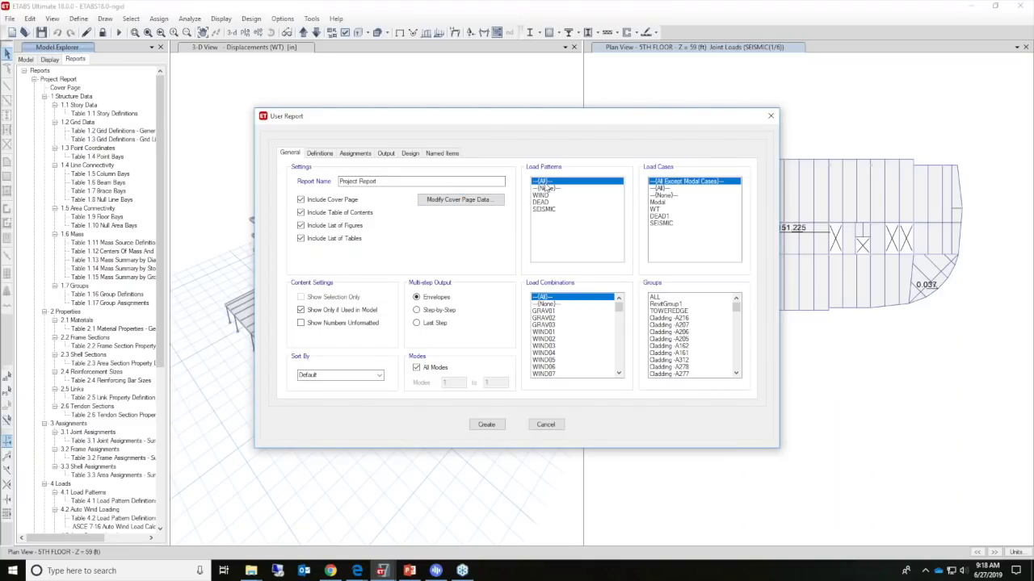
pyautogui.click(322, 154)
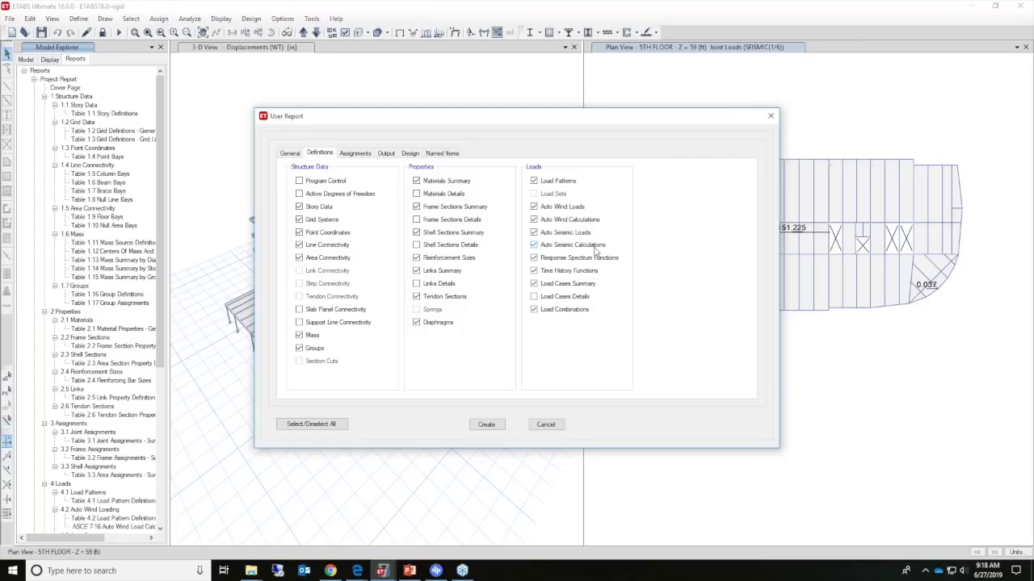
pyautogui.click(534, 219)
pyautogui.click(534, 206)
# Add diaphragm drifts and modal participation factors to the report output and create the report.
pyautogui.click(355, 154)
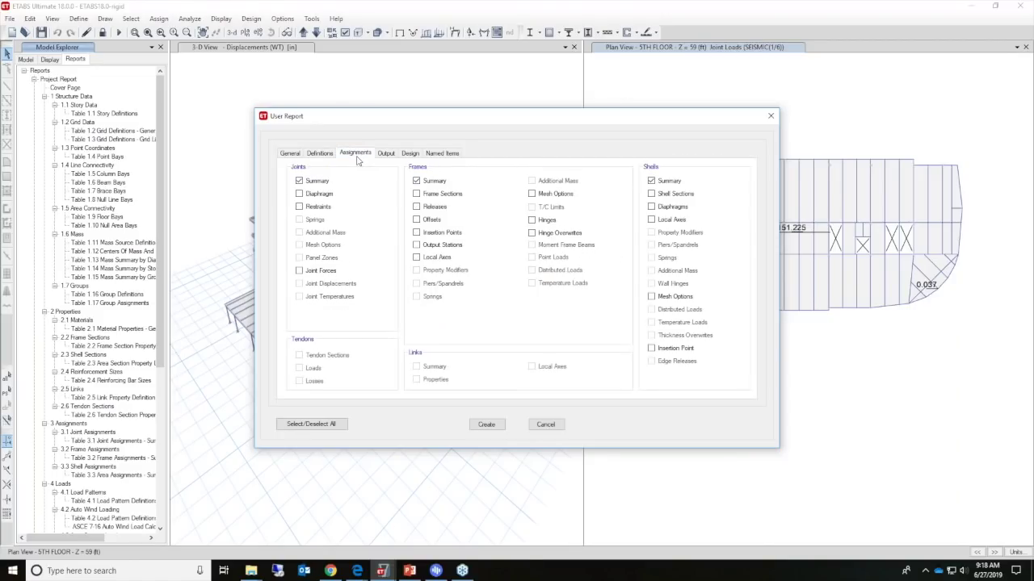
pyautogui.click(385, 153)
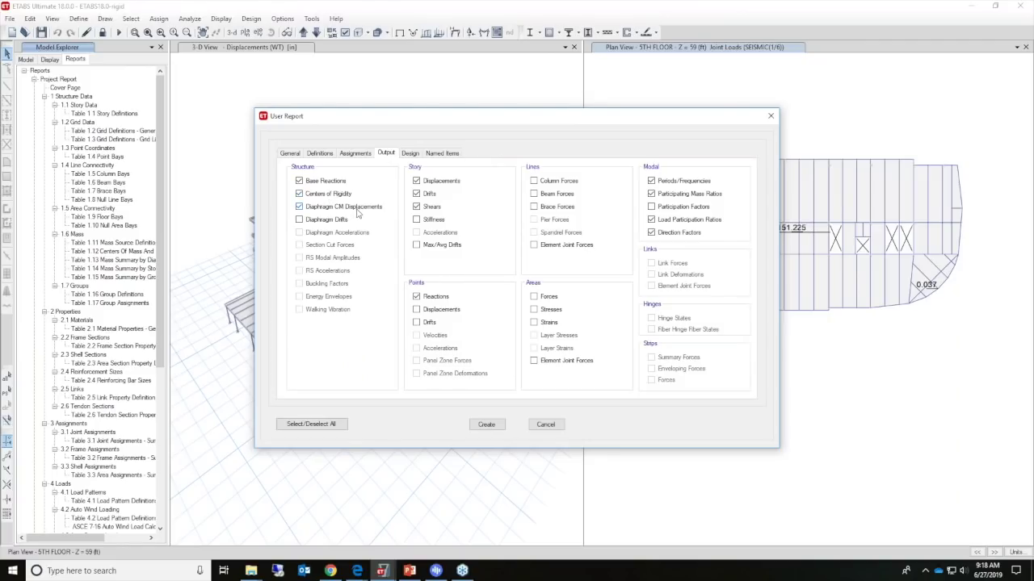
pyautogui.click(317, 220)
pyautogui.click(670, 211)
pyautogui.click(487, 426)
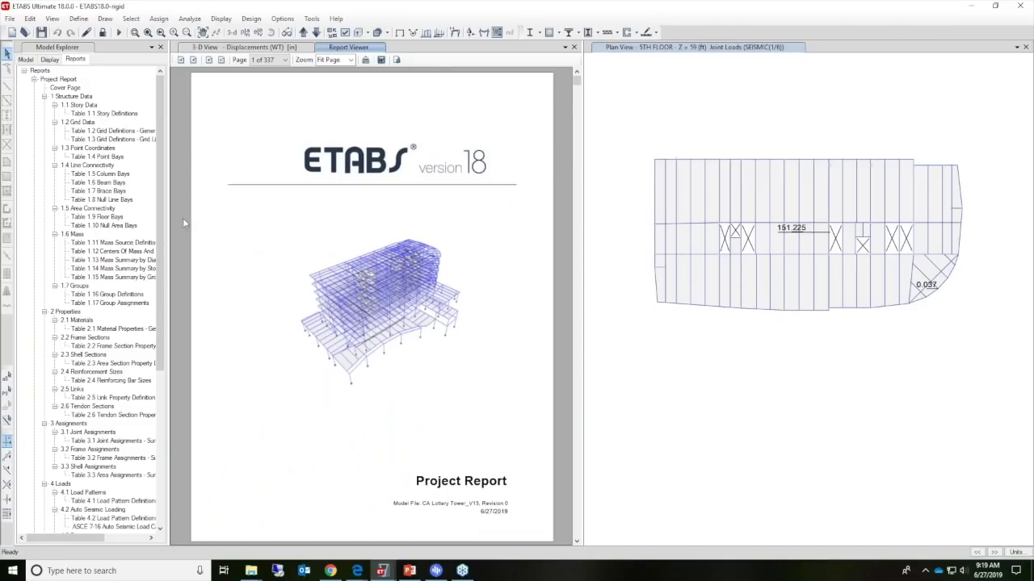
# Widen the report contents tree and open the ASCE 7-16 Auto Seismic Load Calculation section of the report.
pyautogui.moveTo(166, 232); pyautogui.dragTo(193, 229)
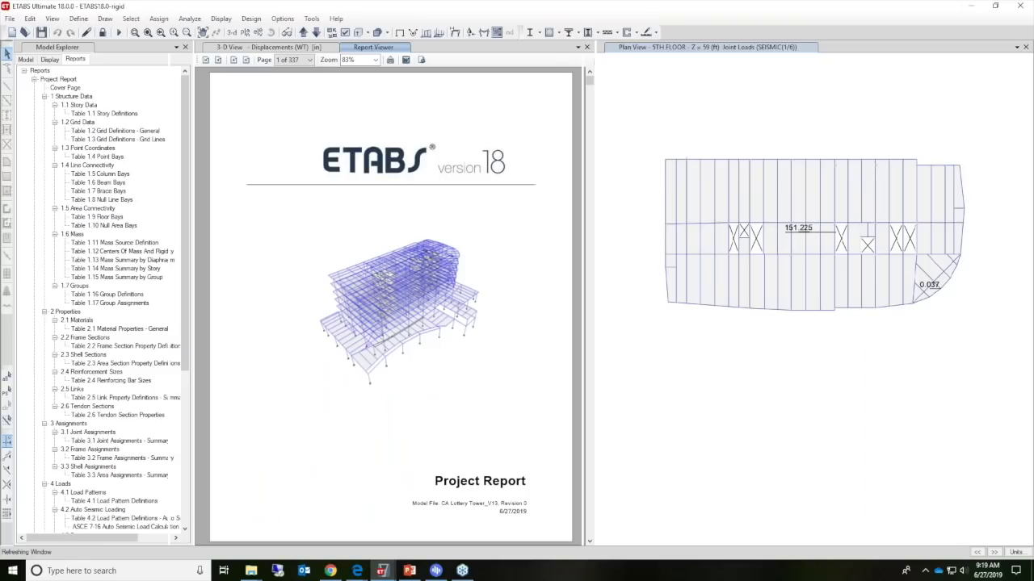
pyautogui.scroll(-1, 191, 253)
pyautogui.moveTo(191, 253); pyautogui.dragTo(188, 335)
pyautogui.click(132, 373)
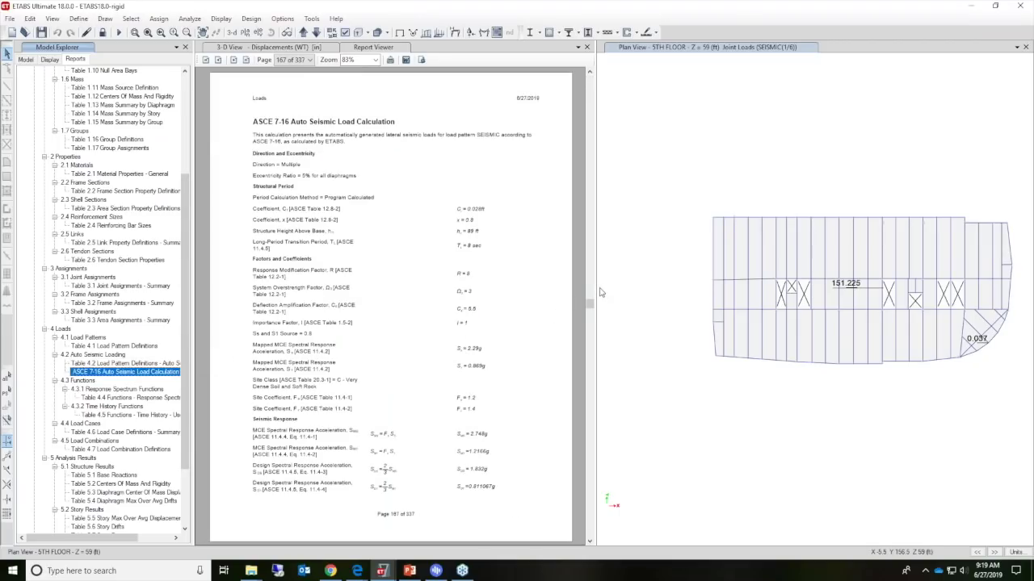
# Enlarge the report viewer beside the plan view and set the report zoom to Fit Width.
pyautogui.moveTo(600, 292); pyautogui.dragTo(709, 293)
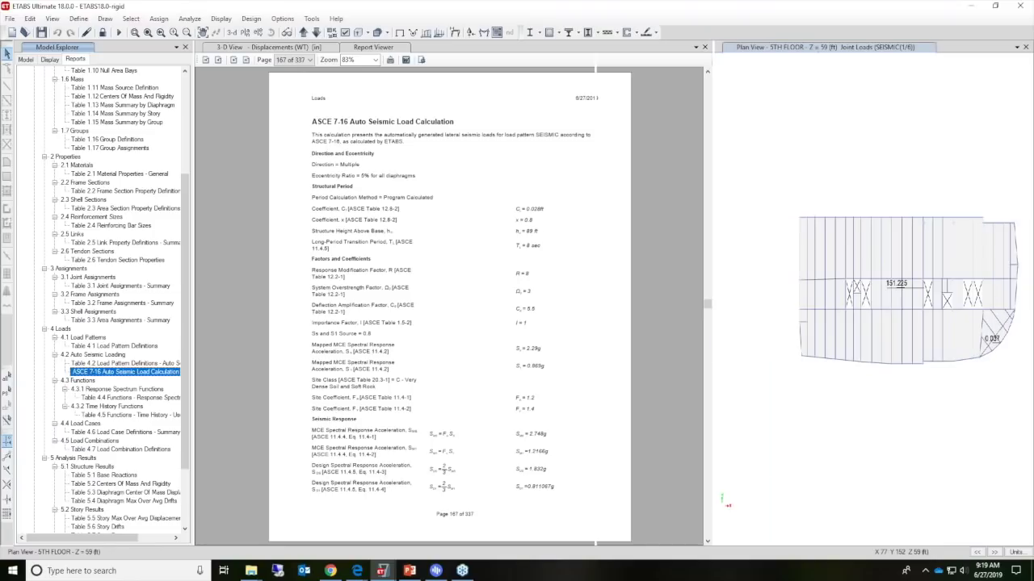
pyautogui.click(376, 61)
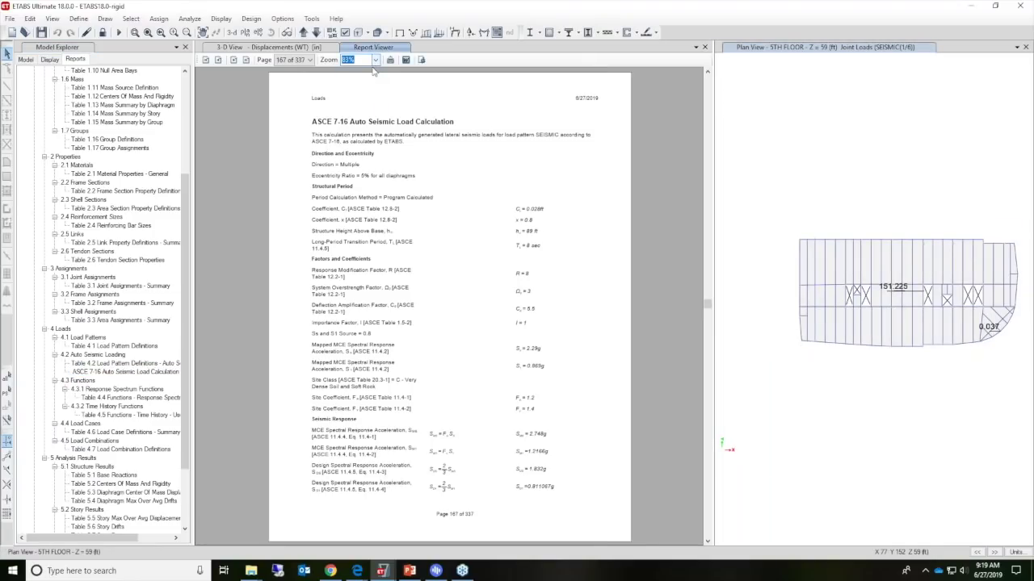
pyautogui.click(375, 60)
pyautogui.click(366, 135)
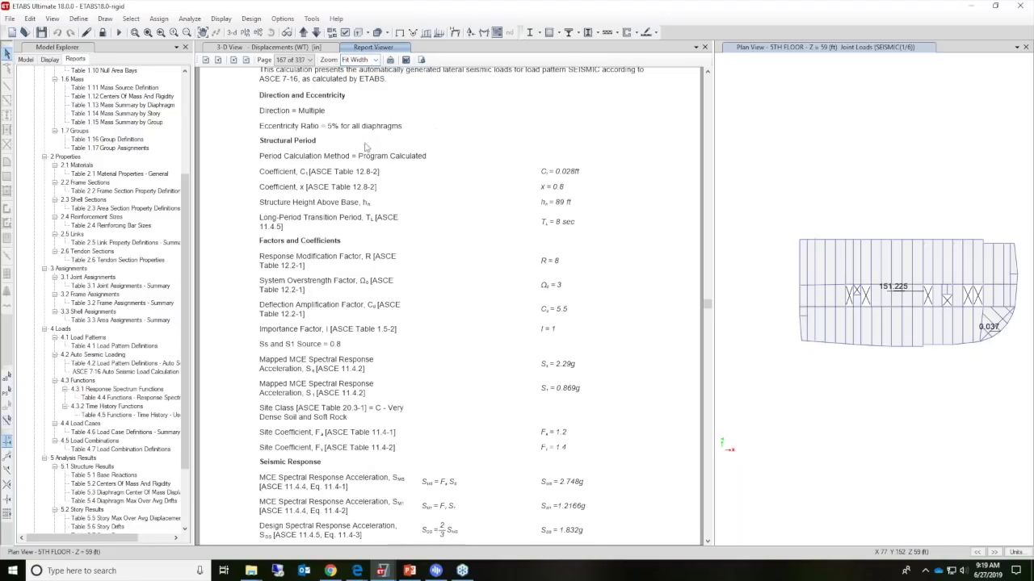
# Examine the ASCE 7-16 seismic calculation's coefficients, base shear table and lateral story loads in X and Y.
pyautogui.scroll(2, 478, 237)
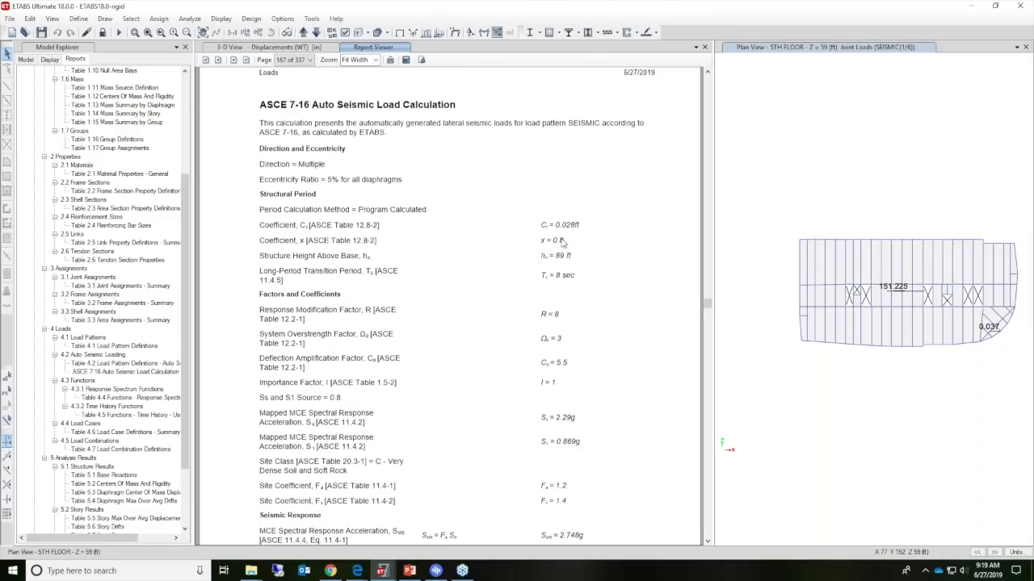
pyautogui.scroll(-1, 563, 243)
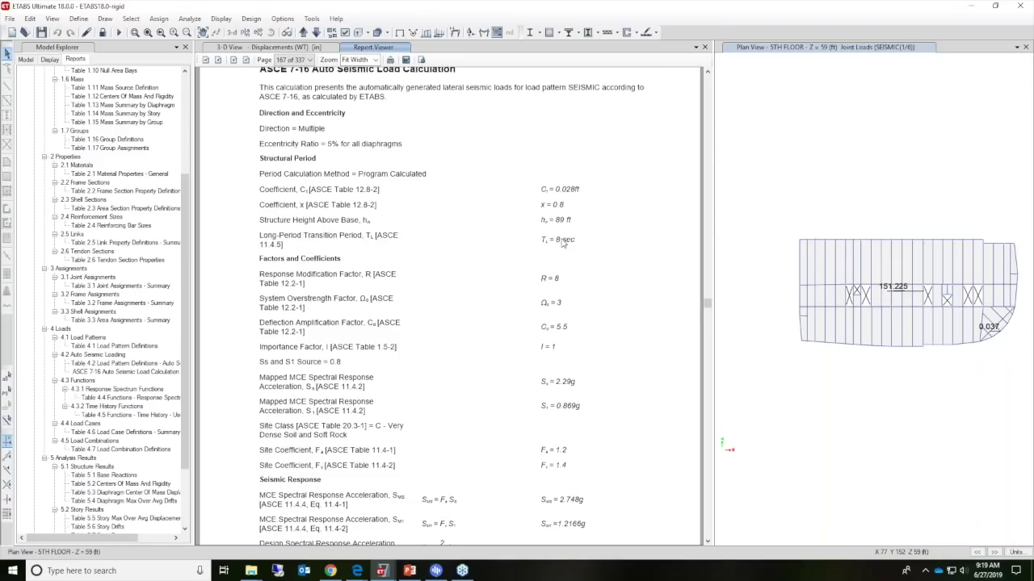
pyautogui.scroll(-1, 563, 243)
pyautogui.scroll(-1, 563, 243)
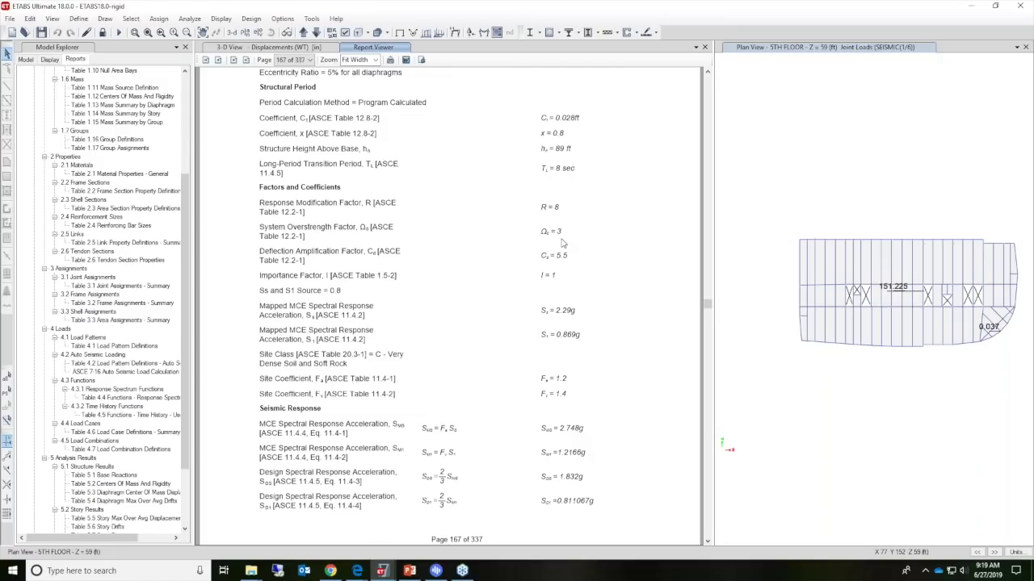
pyautogui.scroll(-1, 563, 243)
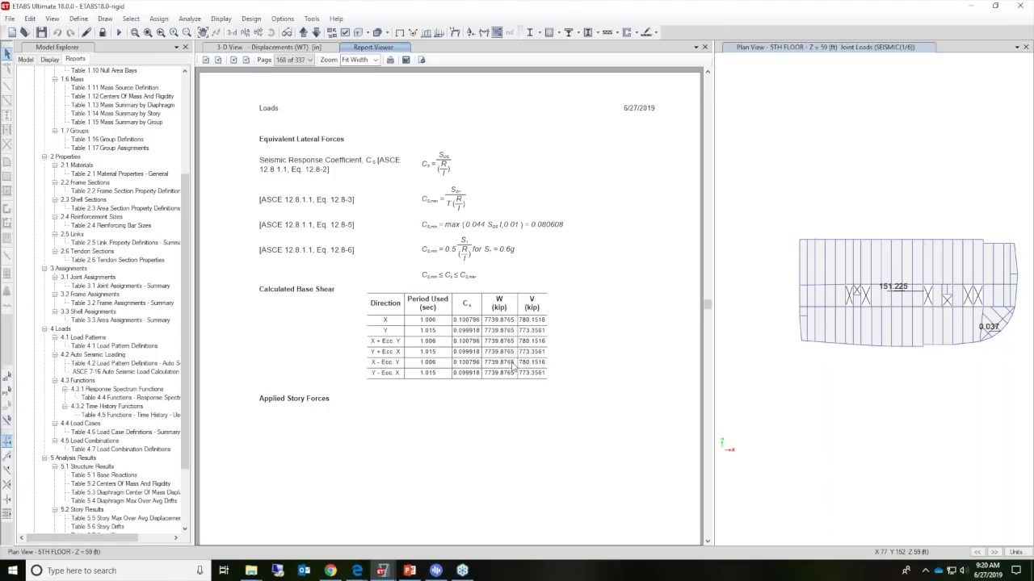
pyautogui.scroll(-5, 513, 366)
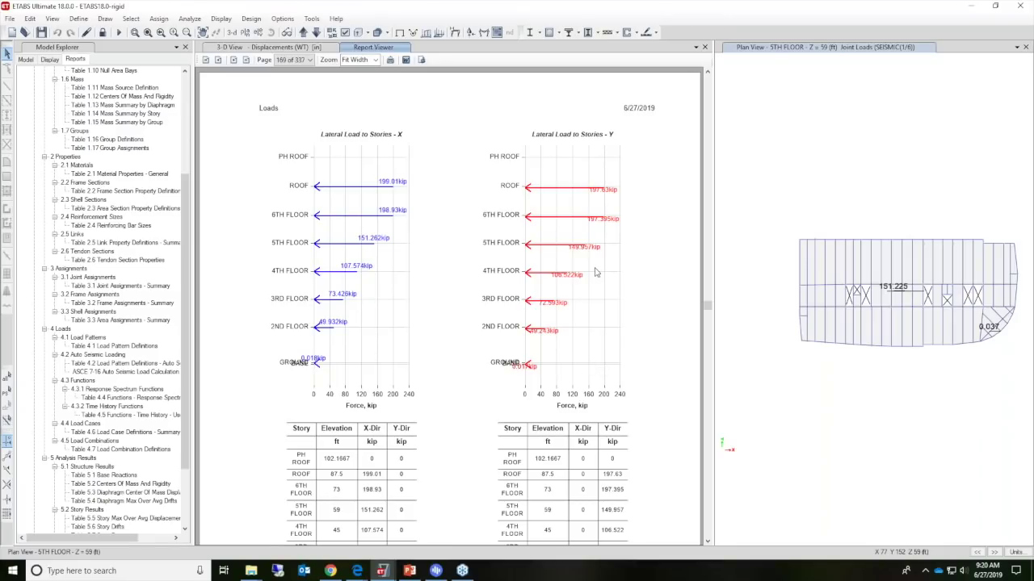
pyautogui.scroll(-2, 596, 273)
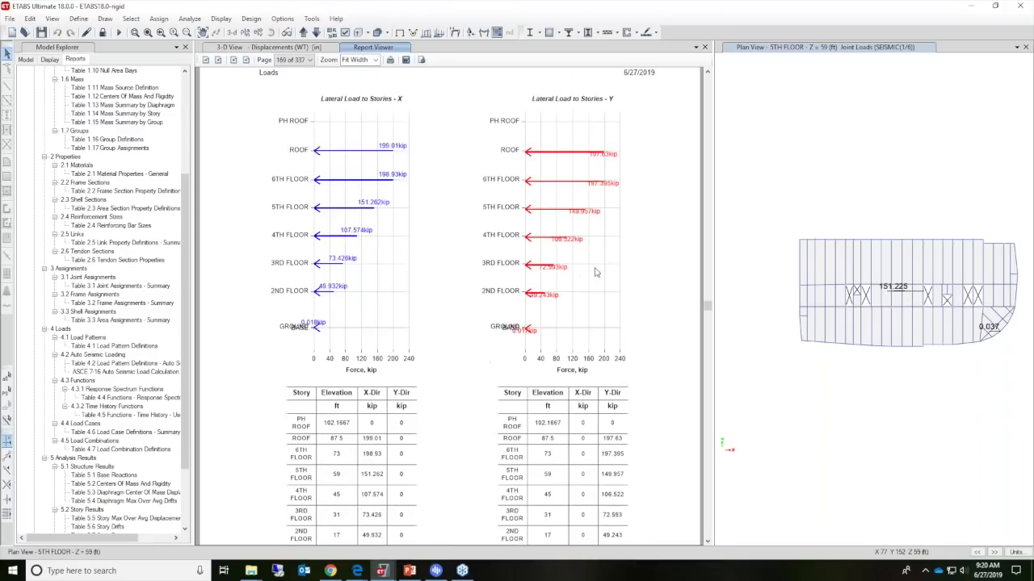
pyautogui.scroll(-1, 614, 369)
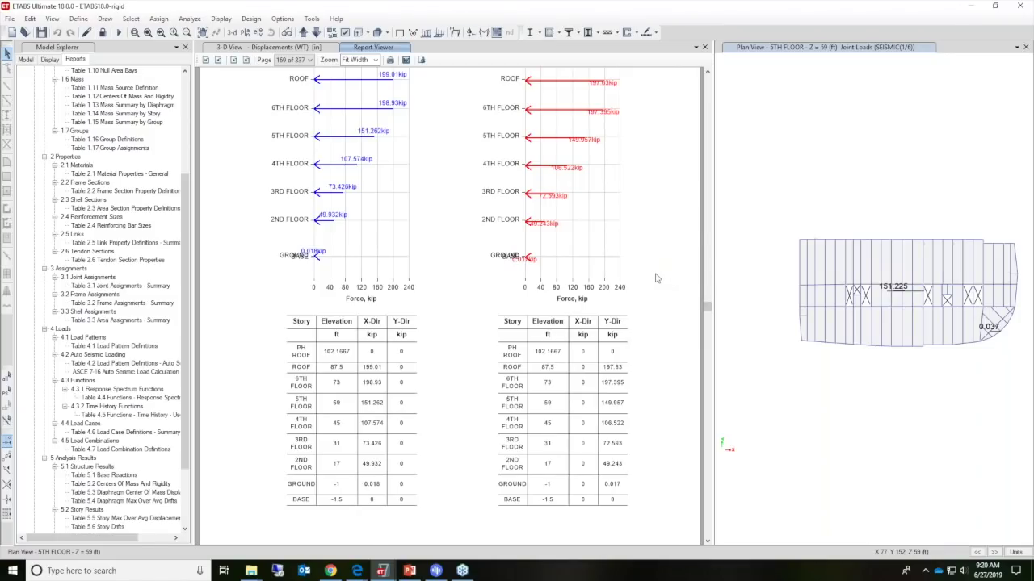
pyautogui.scroll(3, 657, 278)
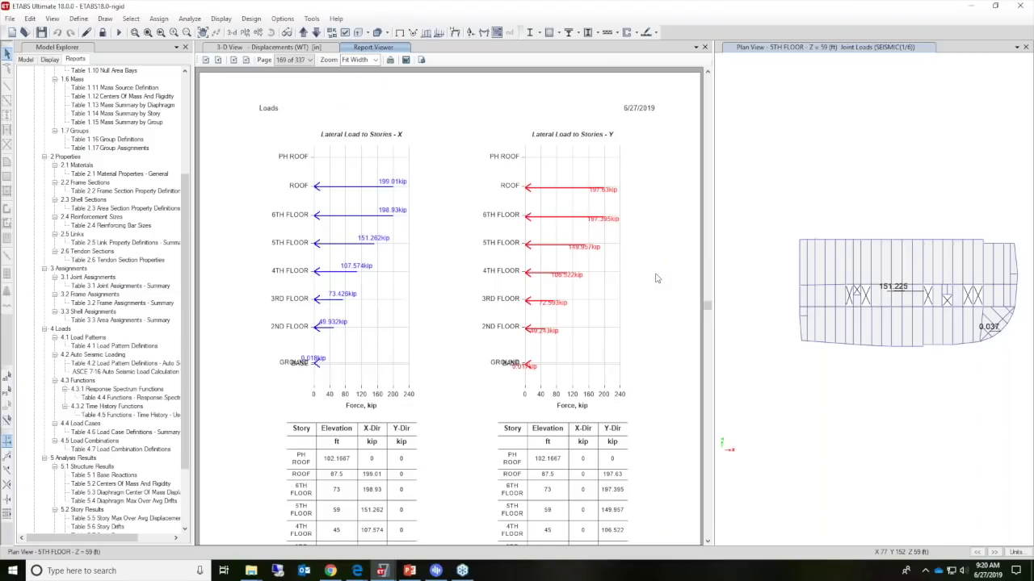
pyautogui.moveTo(187, 296); pyautogui.dragTo(175, 383)
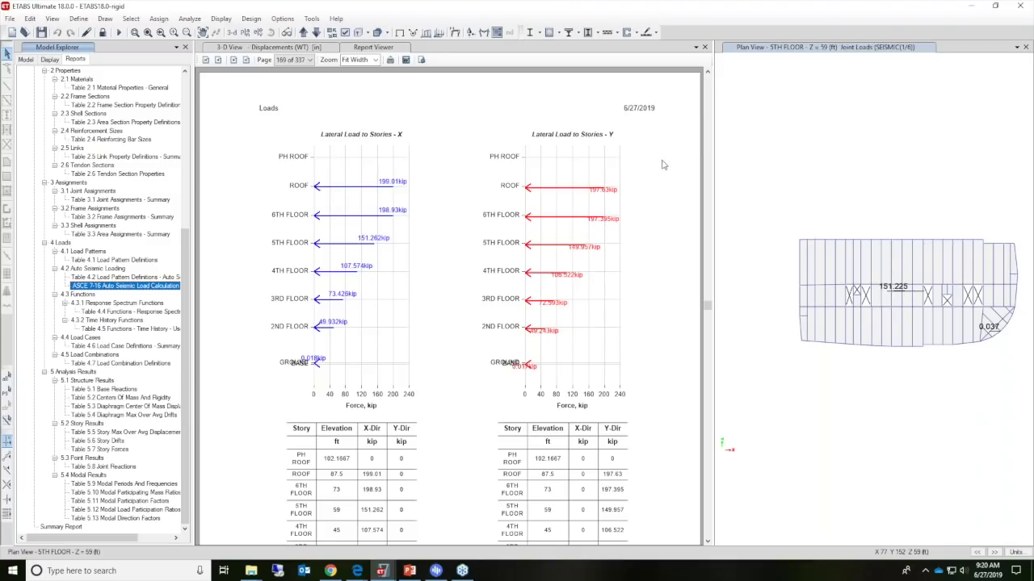
# Display the deformed shape of mode 1 of the Modal case in the 3-D view with automatic scaling.
pyautogui.click(277, 49)
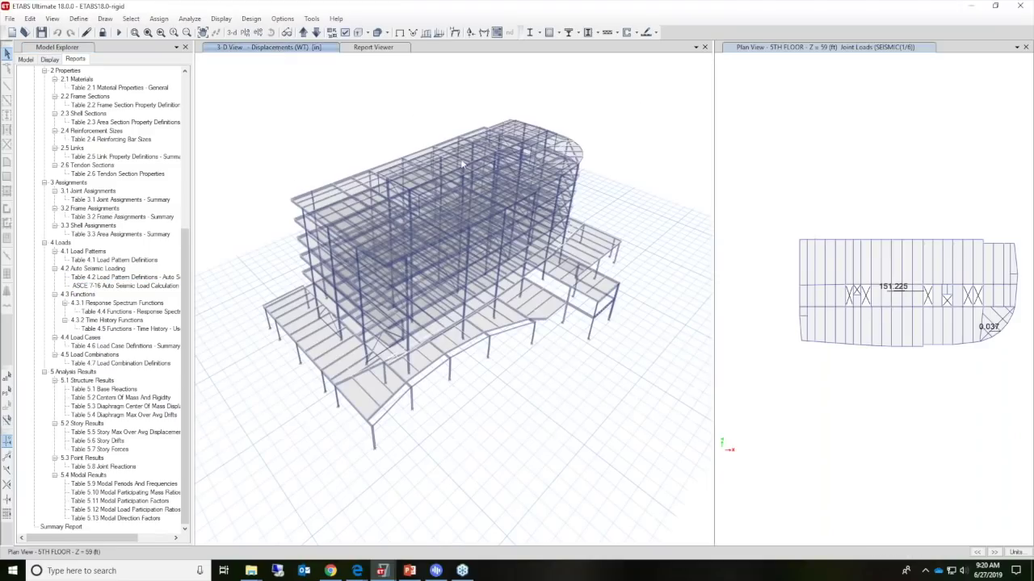
pyautogui.click(229, 21)
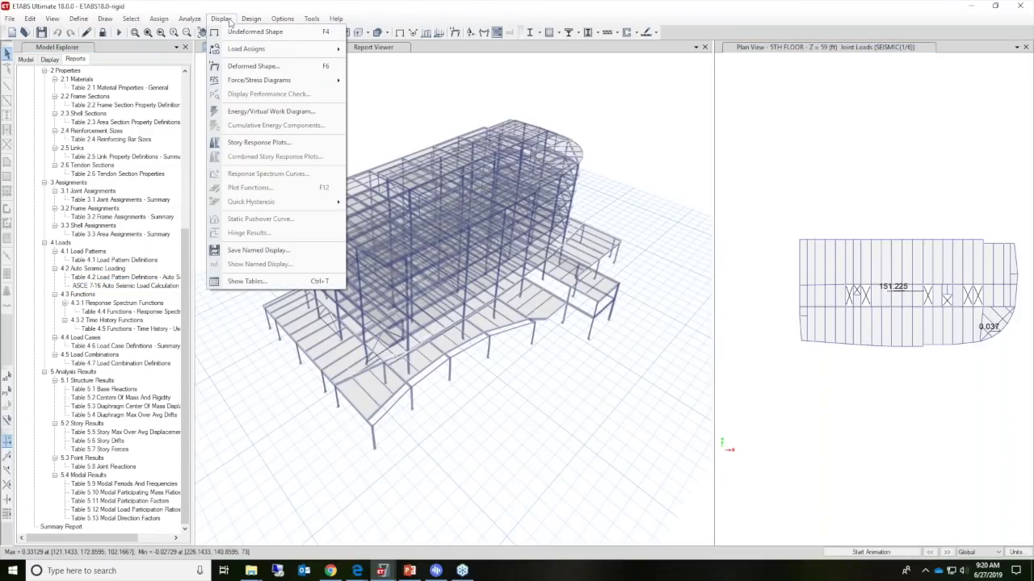
pyautogui.click(254, 65)
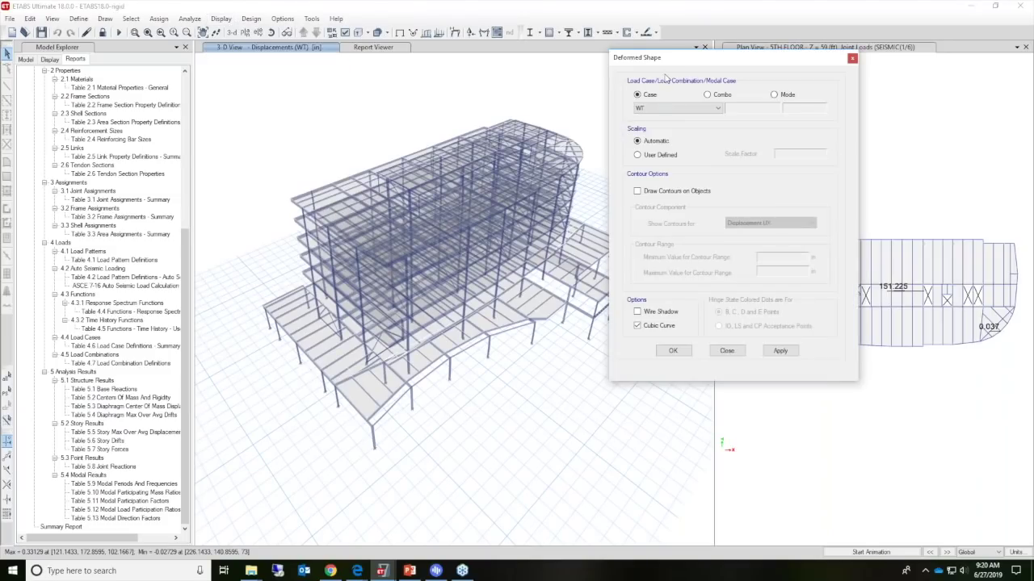
pyautogui.moveTo(677, 63); pyautogui.dragTo(668, 55)
pyautogui.click(667, 103)
pyautogui.click(741, 93)
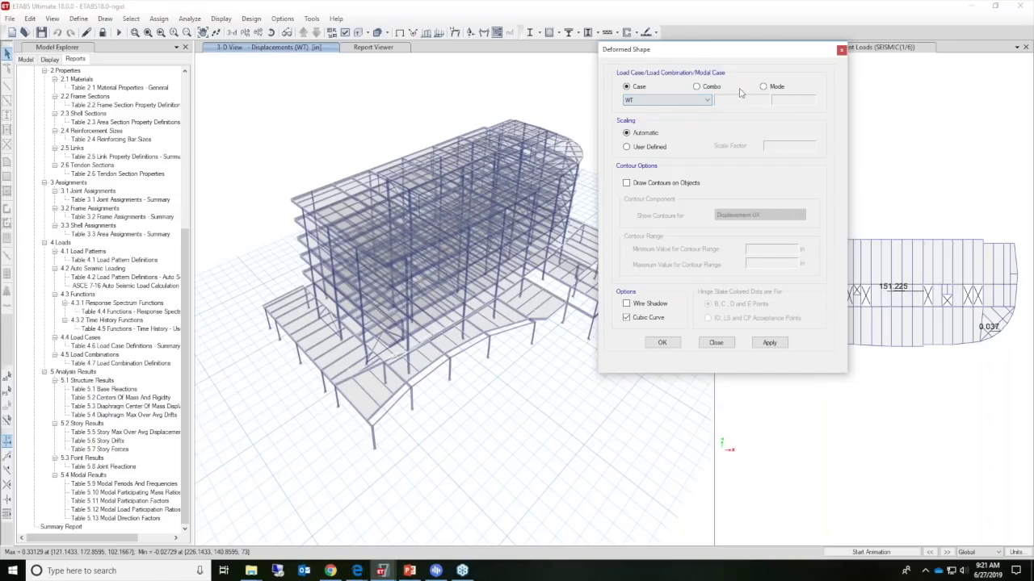
pyautogui.click(765, 87)
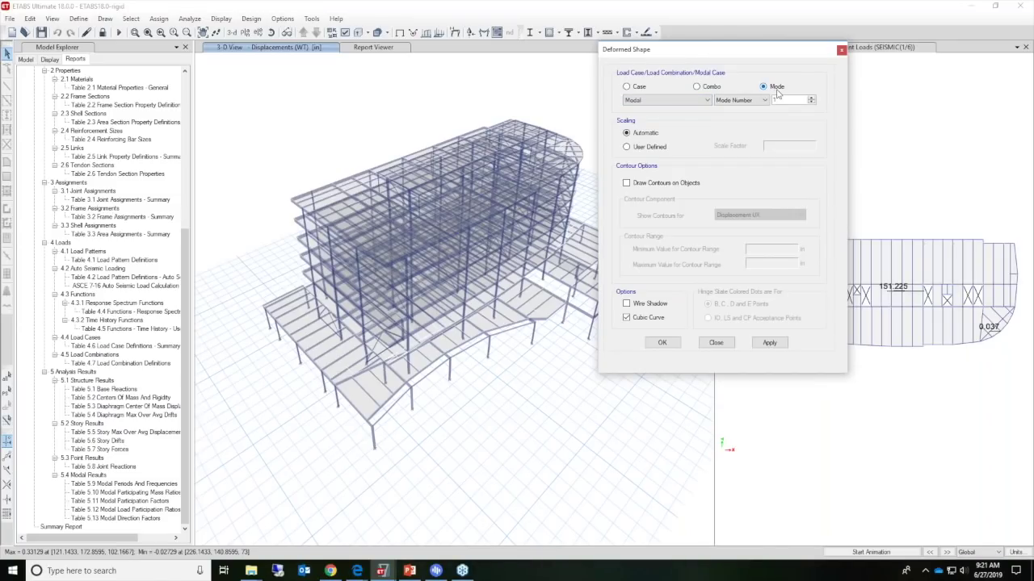
pyautogui.click(765, 344)
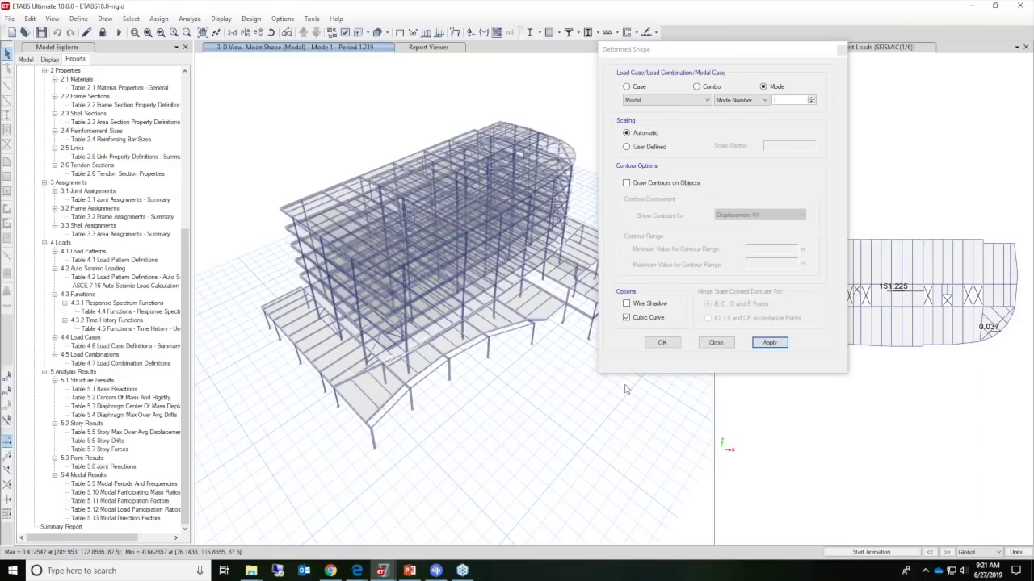
pyautogui.click(770, 344)
# Advance the displayed mode shape through mode 2 to mode 3 and start its animation.
pyautogui.click(948, 553)
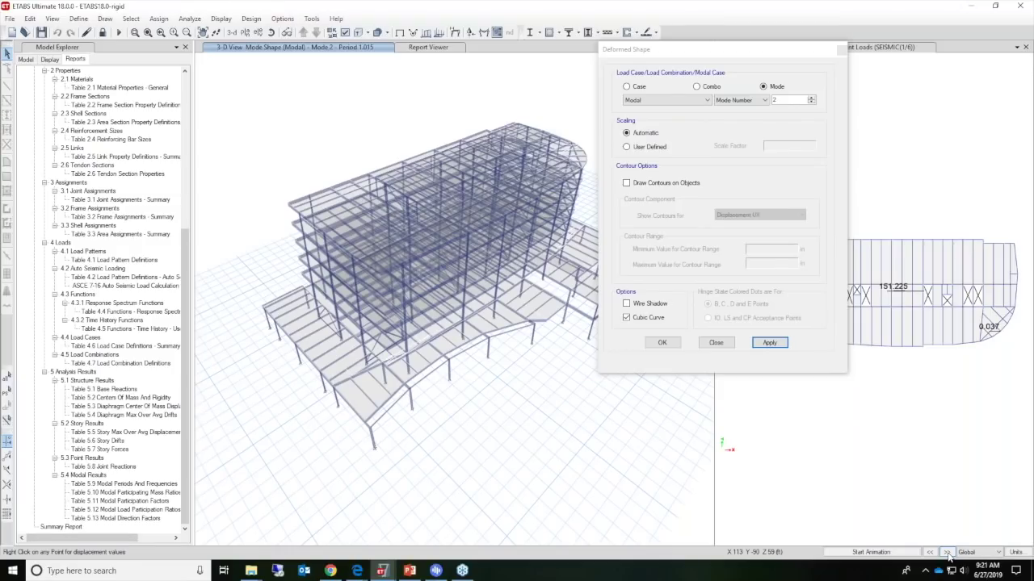
pyautogui.click(946, 554)
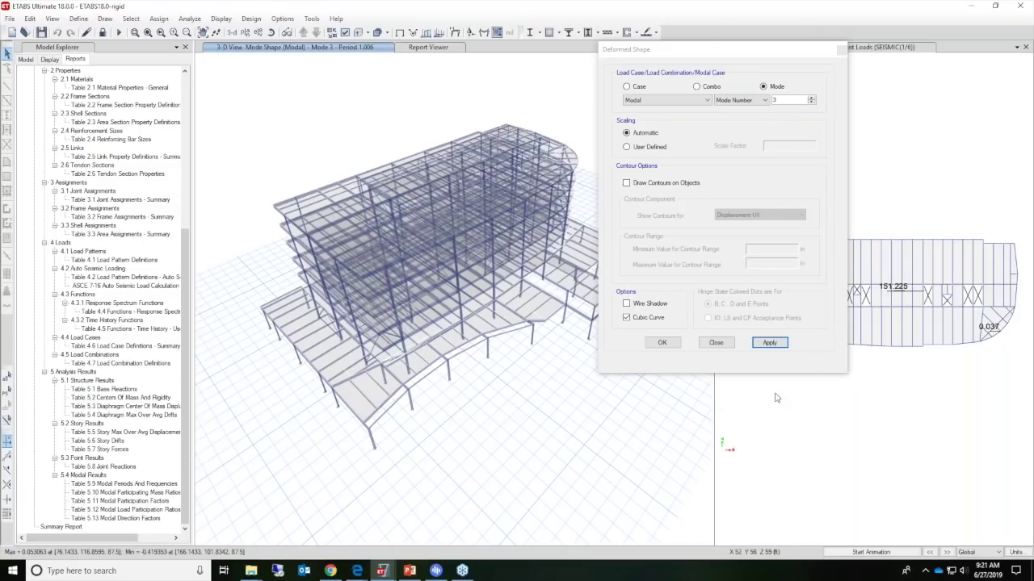
pyautogui.click(870, 552)
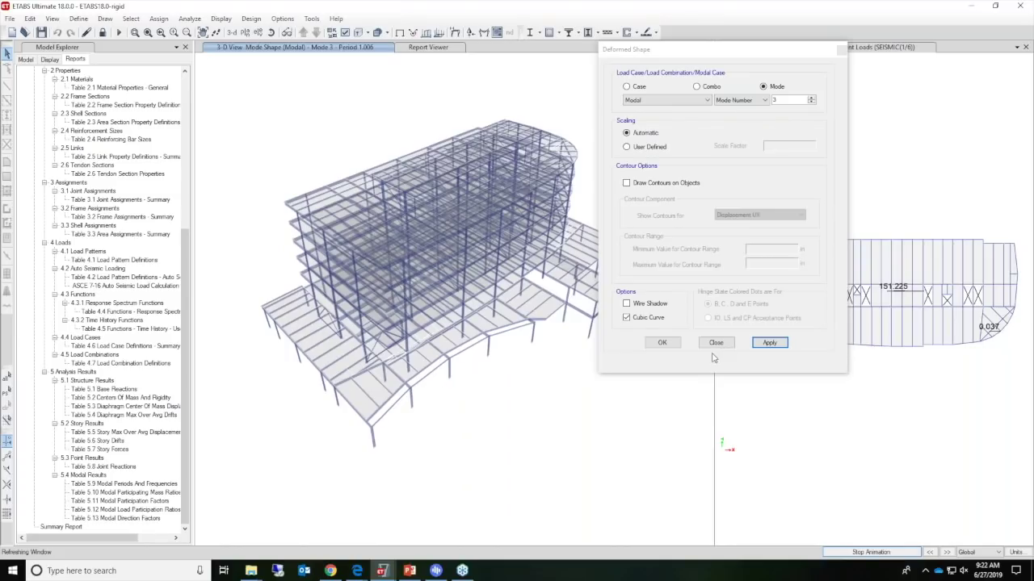
# Examine the report's modal periods and participating mass ratios tables at 150% zoom, after closing the mode shape settings.
pyautogui.click(661, 343)
pyautogui.click(428, 47)
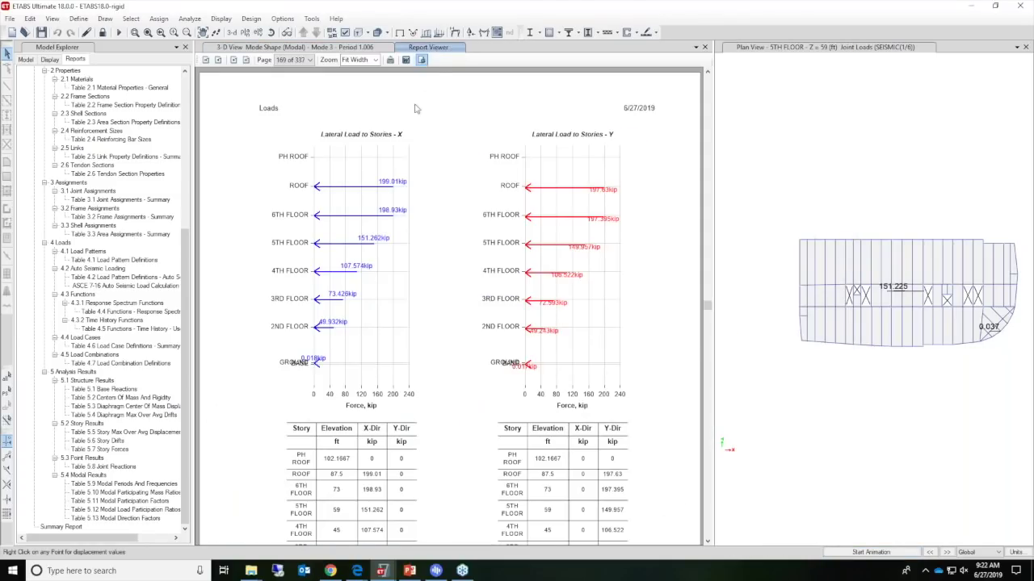
pyautogui.click(184, 476)
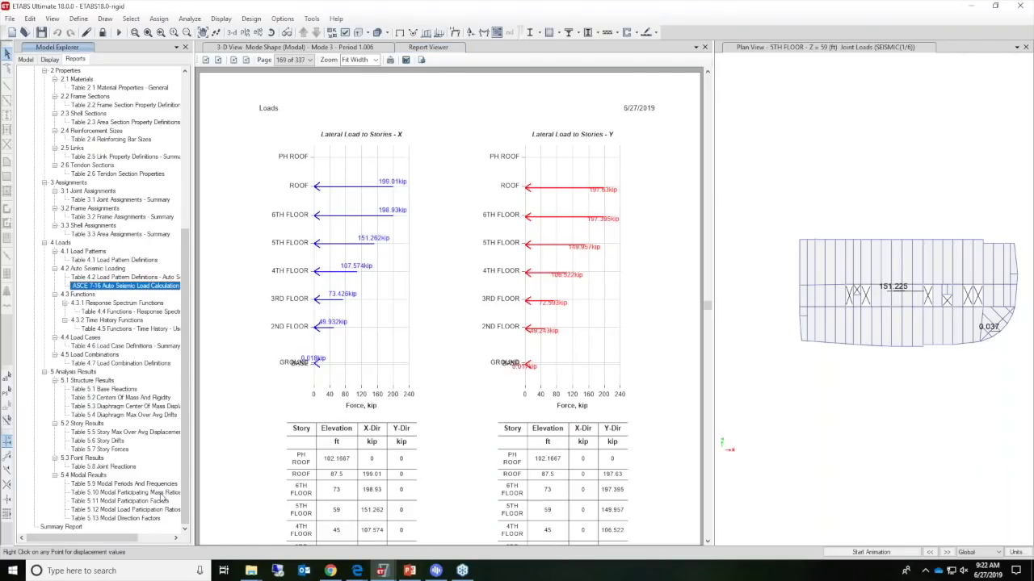
pyautogui.click(162, 493)
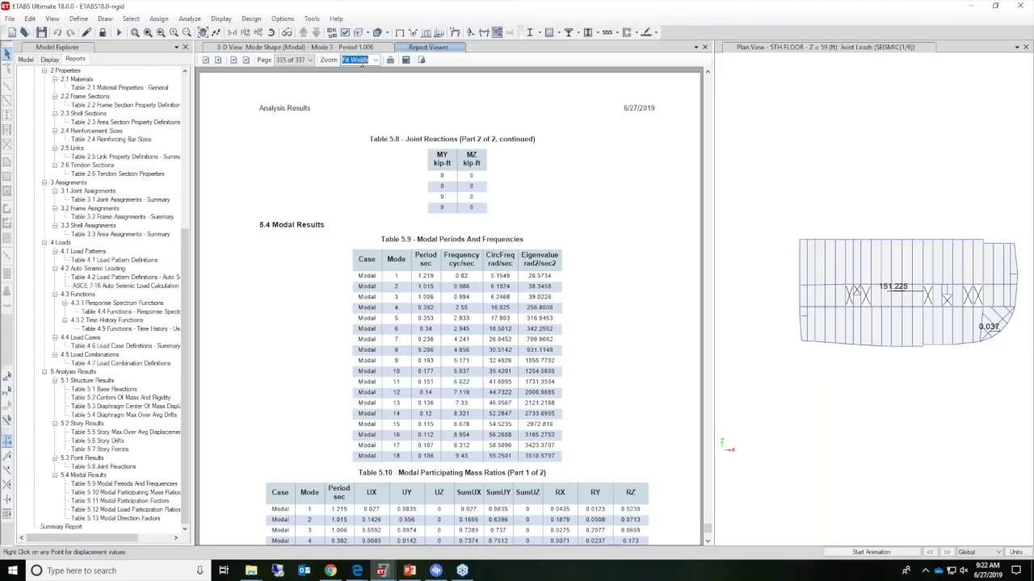
pyautogui.click(375, 60)
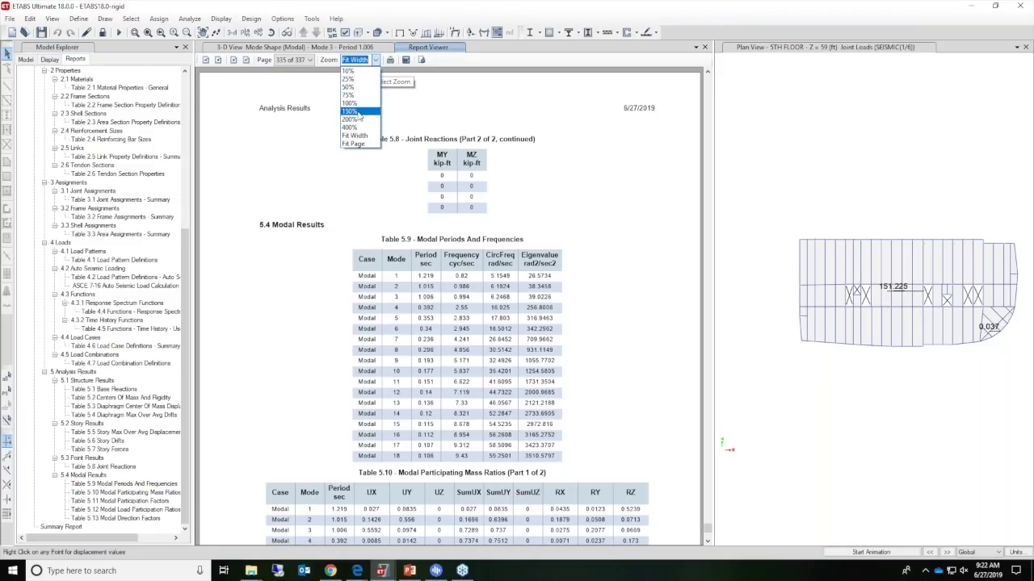
pyautogui.click(355, 111)
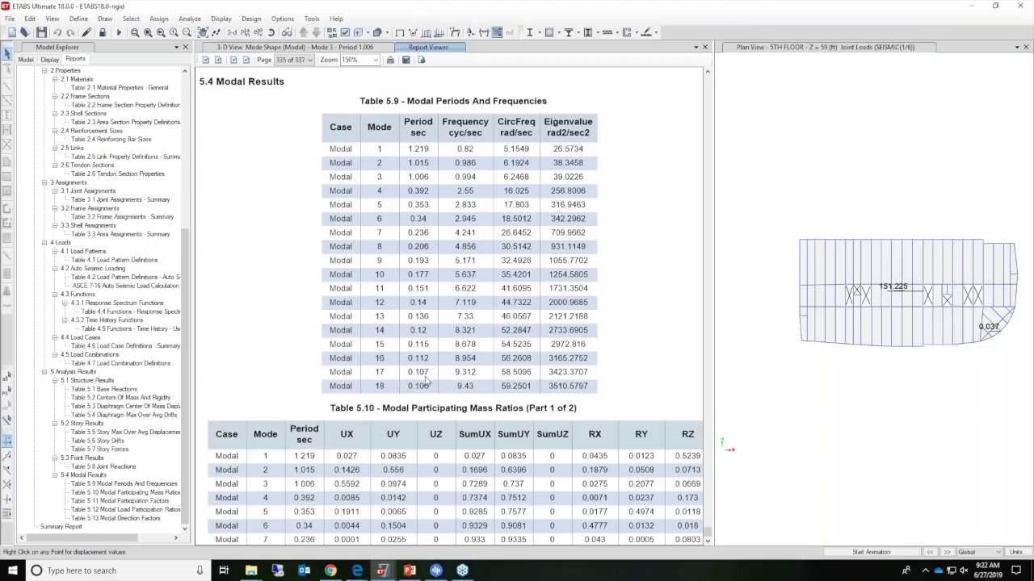
pyautogui.scroll(-3, 388, 435)
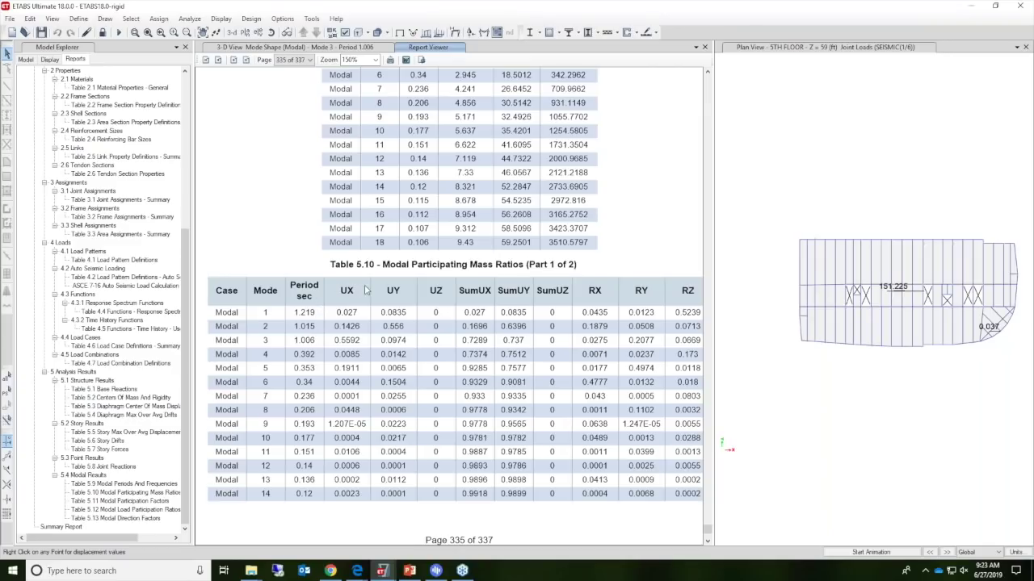
# Return to the report's ASCE 7-16 auto seismic load calculation and examine the factors, equivalent lateral forces and calculated base shear table.
pyautogui.scroll(10, 411, 275)
pyautogui.scroll(2, 410, 274)
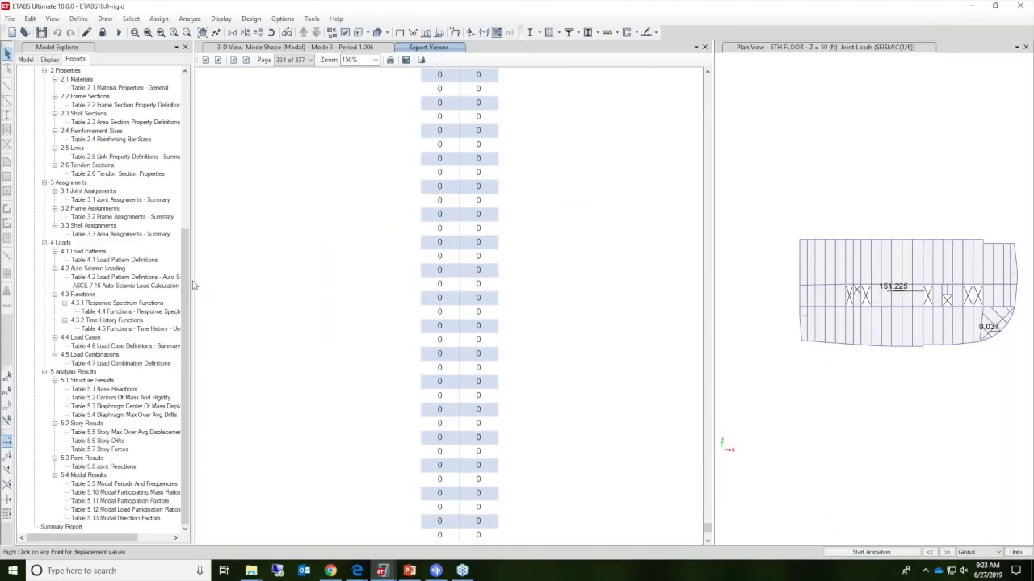
pyautogui.click(151, 289)
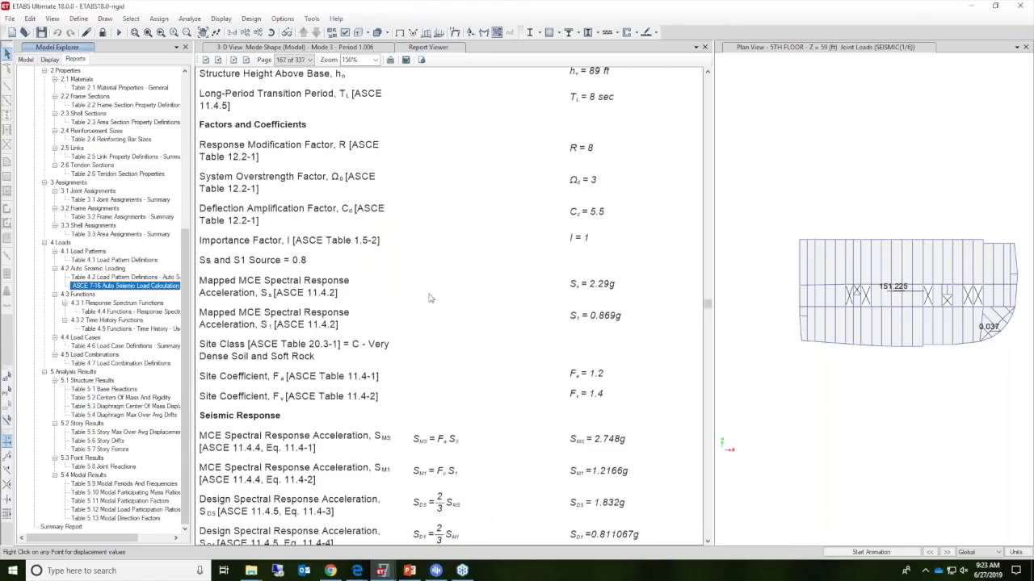
pyautogui.scroll(-5, 429, 298)
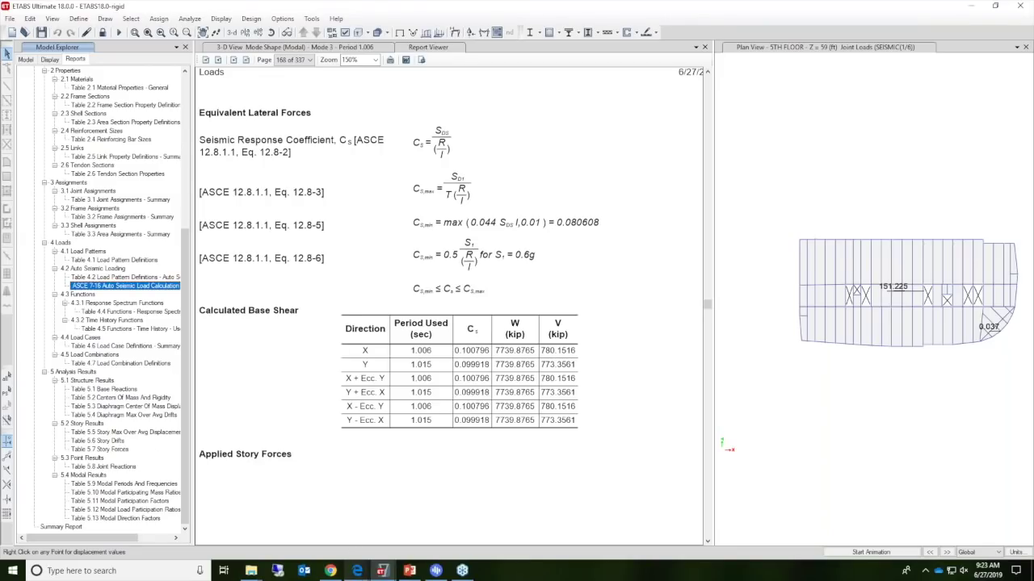
# Switch to the browser to consult WebinarQuestions.docx, and return to ETABS.
pyautogui.click(358, 571)
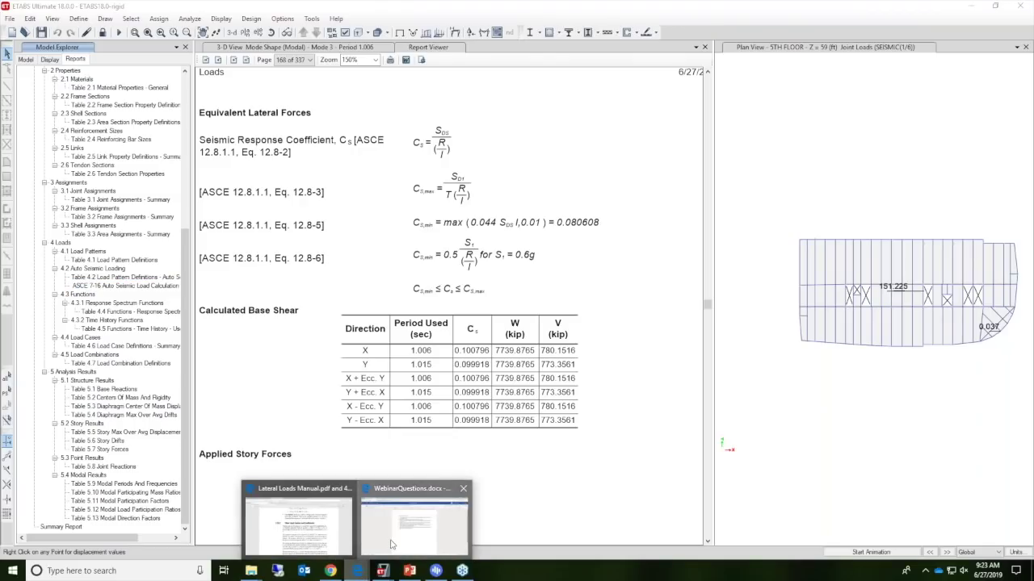
pyautogui.click(415, 517)
pyautogui.doubleClick(337, 10)
pyautogui.hotkey('alt', 'Tab')
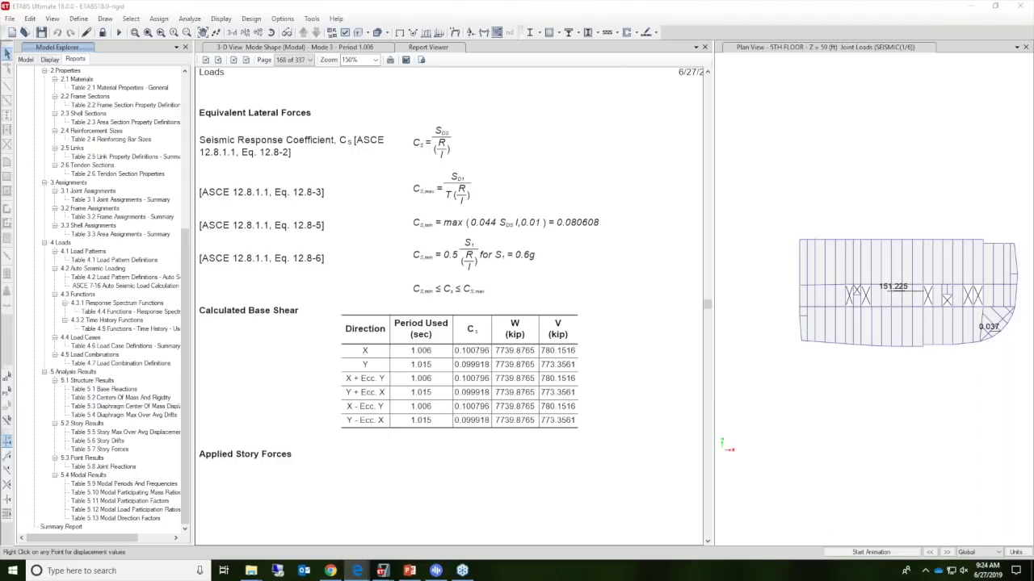
# Leave the load pattern definitions and unlock the model for editing.
pyautogui.click(78, 19)
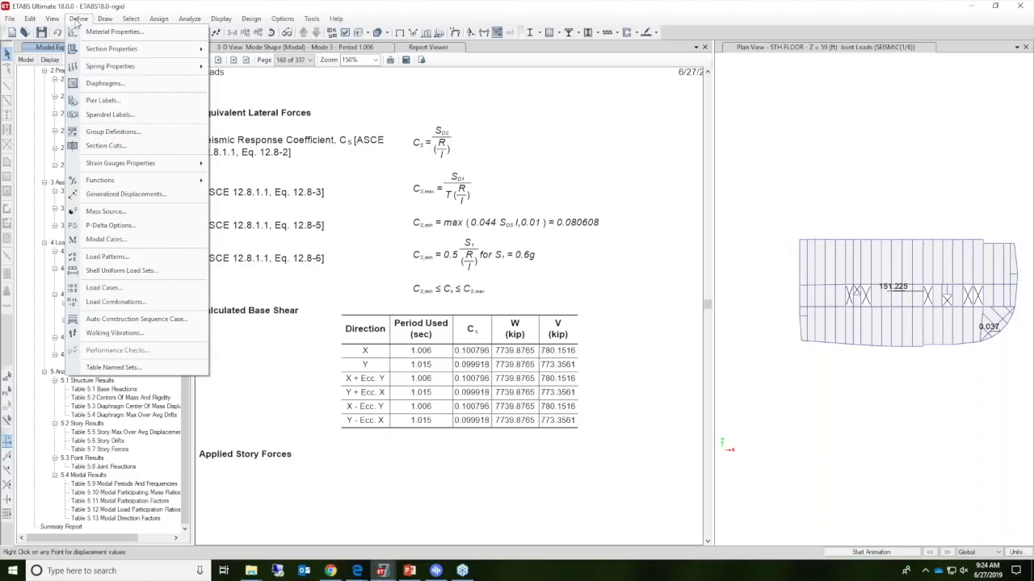
pyautogui.click(105, 257)
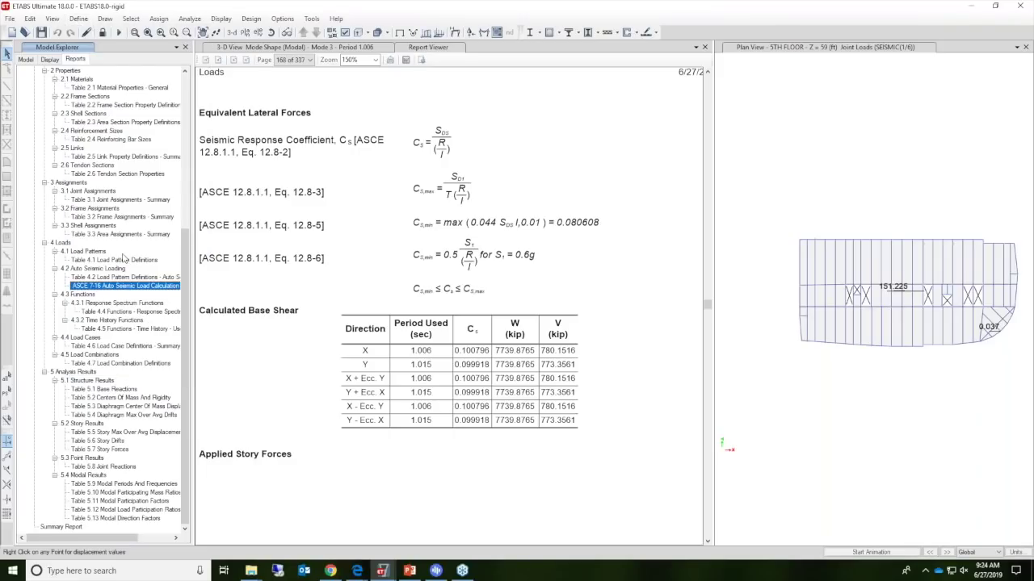
pyautogui.click(699, 327)
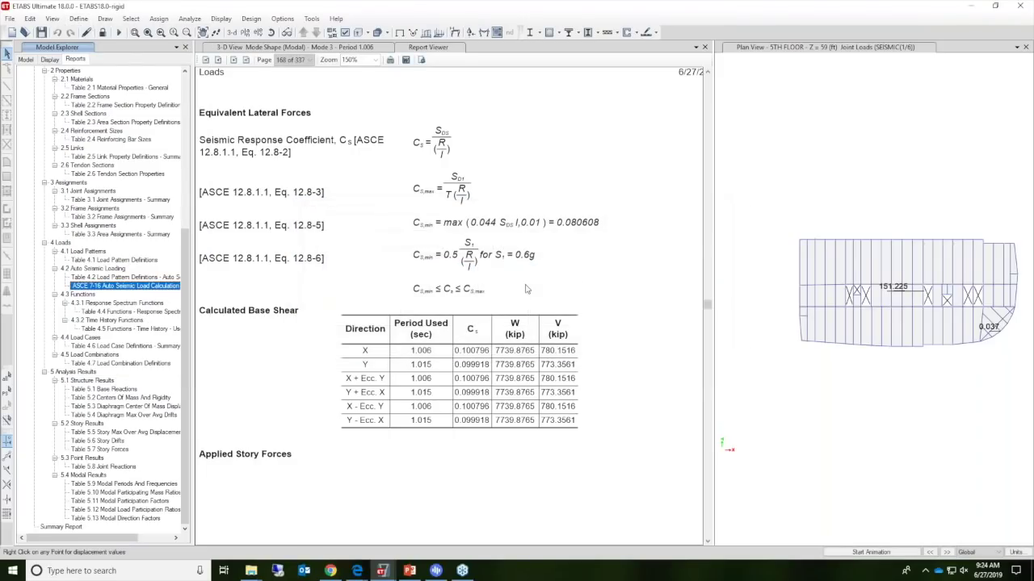
pyautogui.click(531, 325)
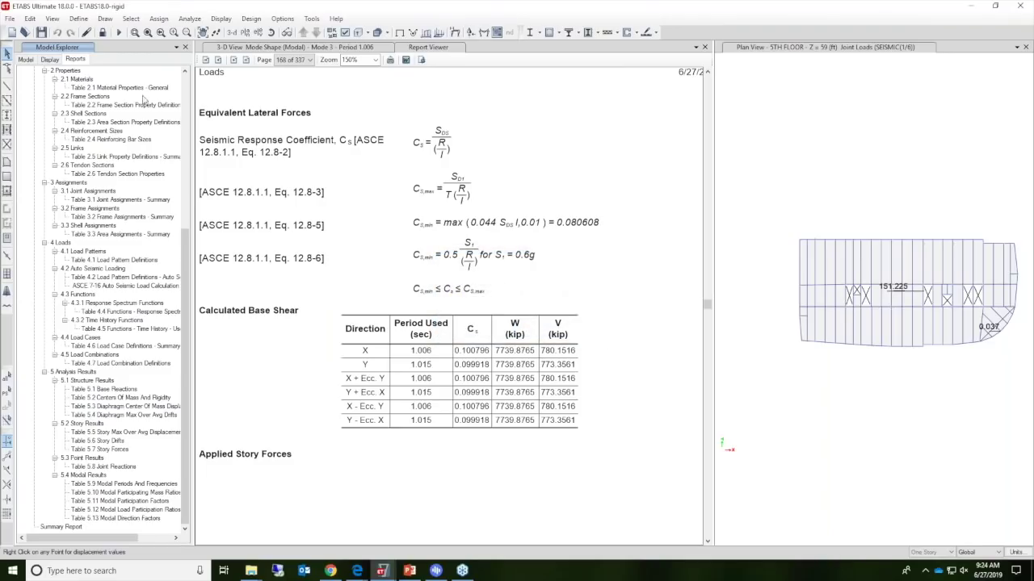
# Review the SEISMIC load pattern's ASCE 7-16 directions, eccentricities and coefficients, and close the load pattern definitions without changes.
pyautogui.click(78, 19)
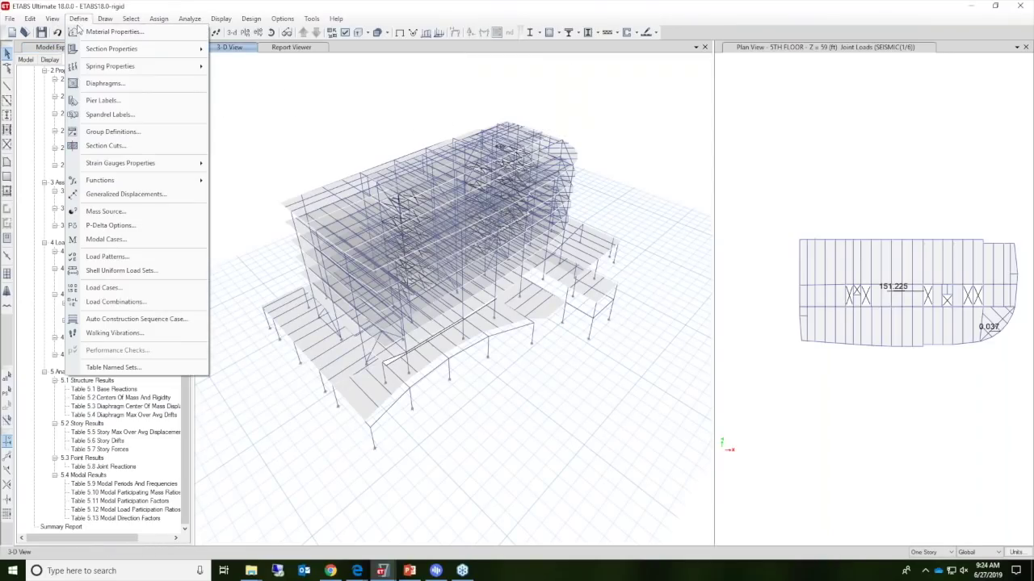
pyautogui.click(123, 257)
pyautogui.click(534, 283)
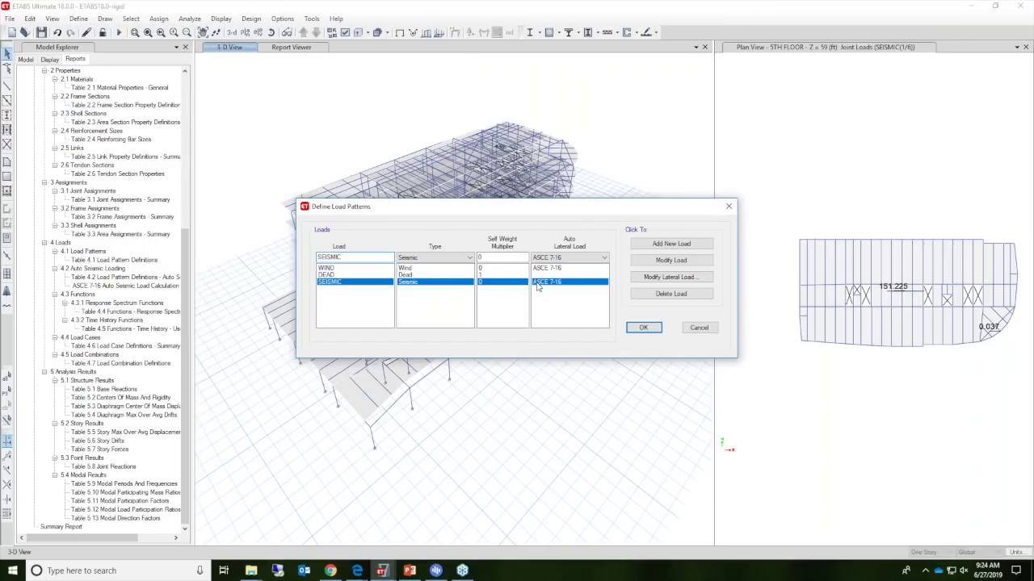
pyautogui.click(668, 277)
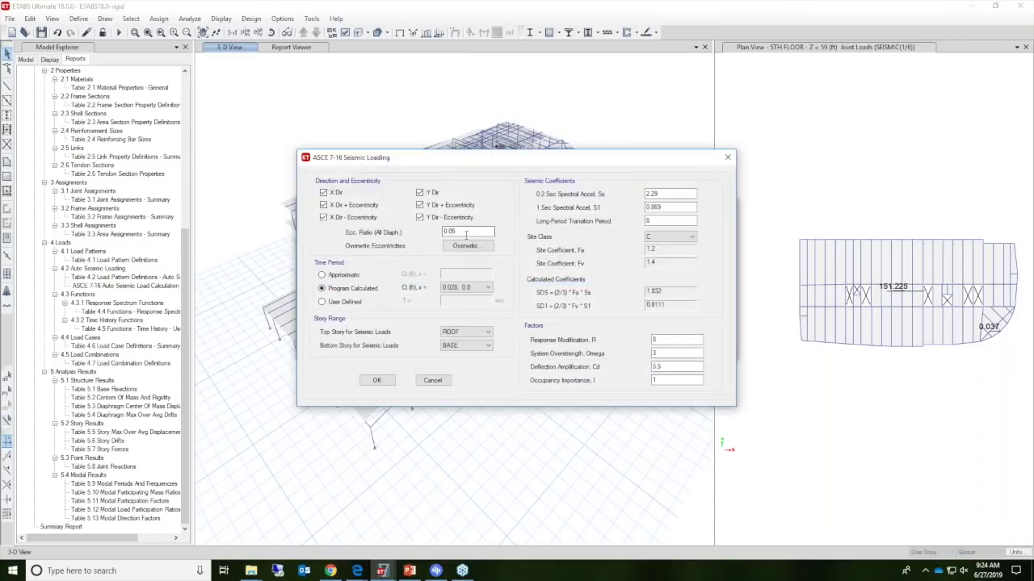
pyautogui.click(336, 194)
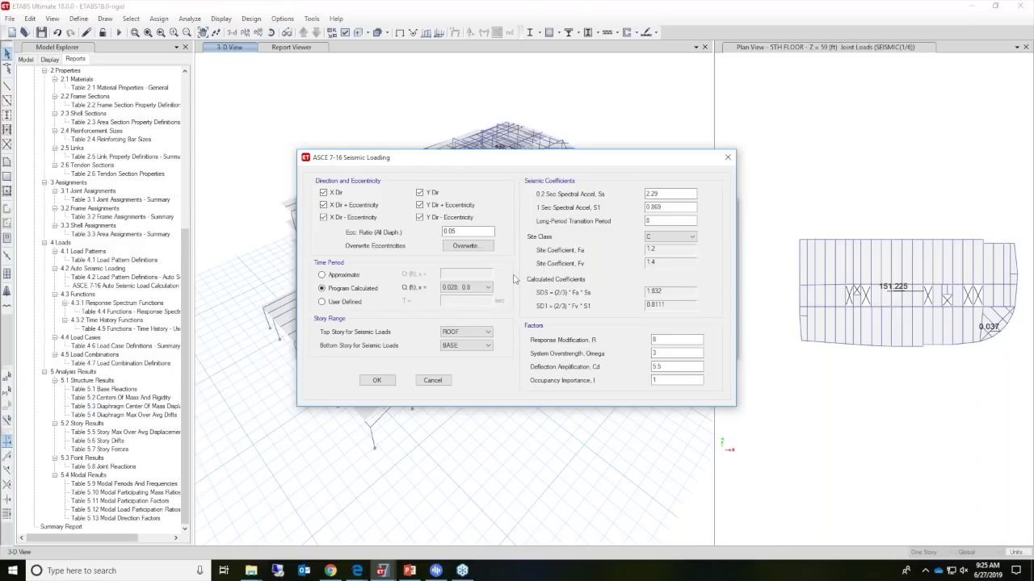
pyautogui.click(433, 381)
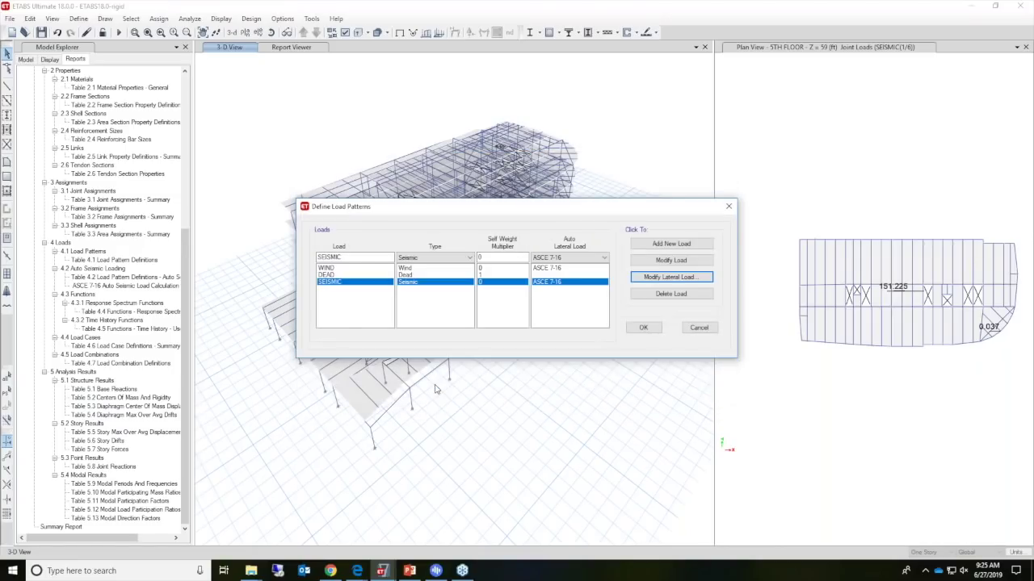
pyautogui.click(698, 328)
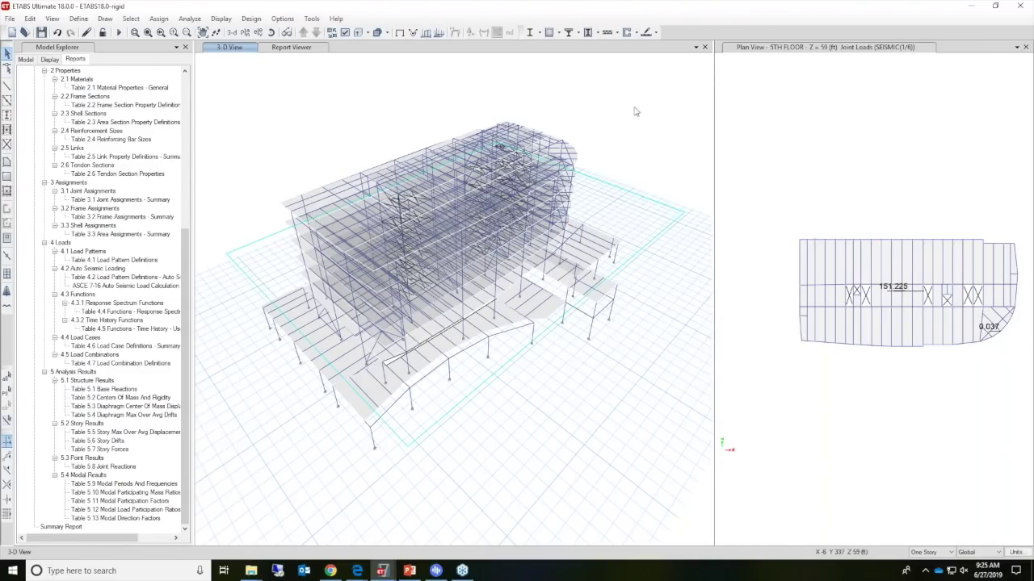
# Select all objects of the 5th floor in the plan view and review the joint diaphragm assignment options without assigning any.
pyautogui.click(400, 34)
pyautogui.click(790, 228)
pyautogui.moveTo(825, 323); pyautogui.dragTo(1024, 363)
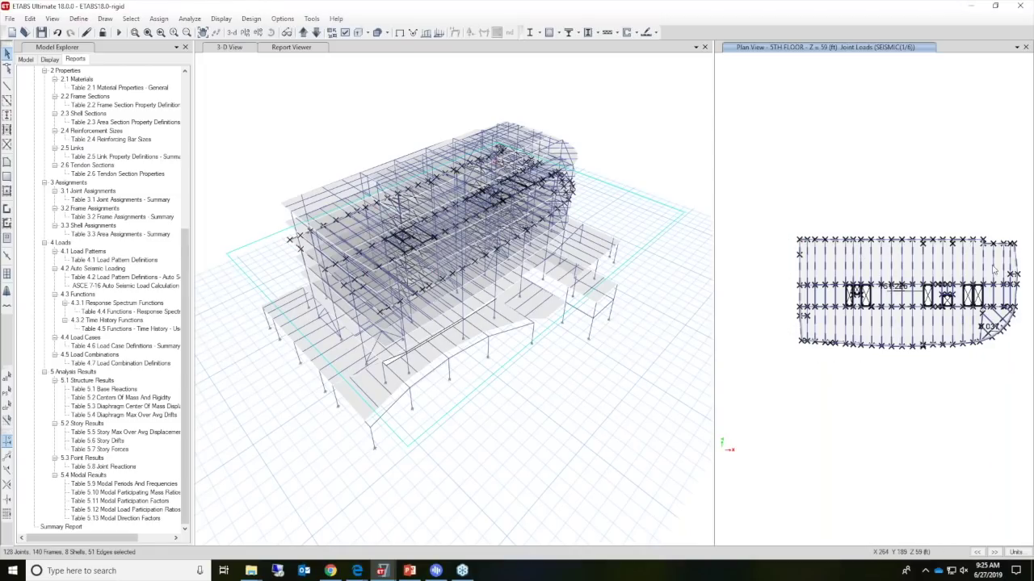
pyautogui.click(158, 18)
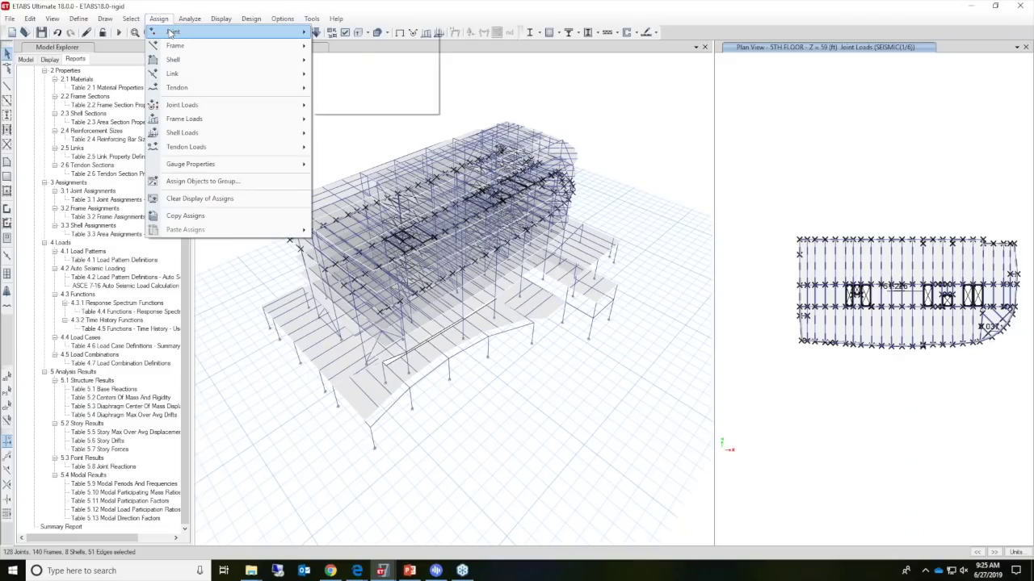
pyautogui.moveTo(173, 32)
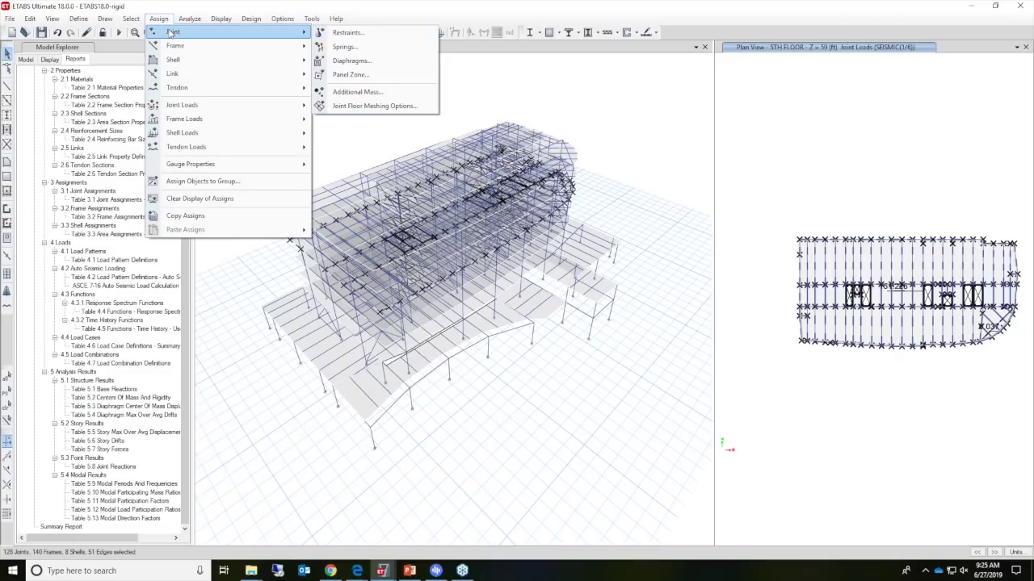
pyautogui.click(355, 62)
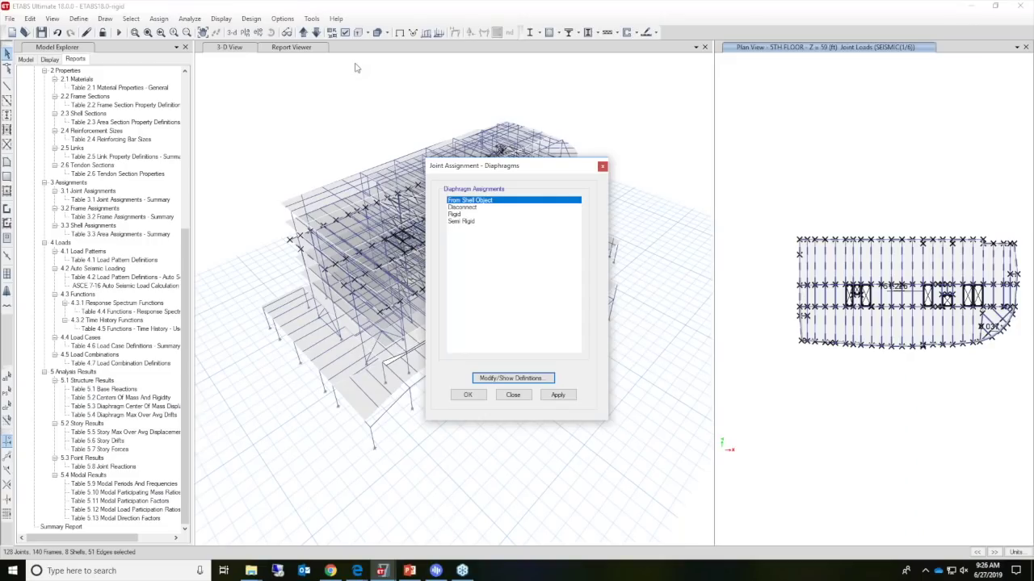
pyautogui.click(514, 395)
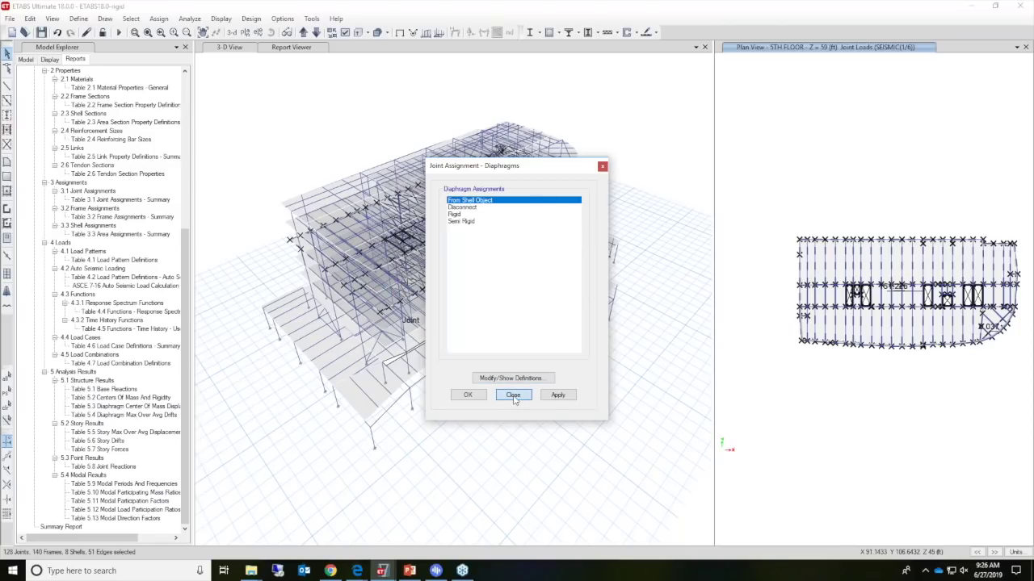
pyautogui.click(514, 395)
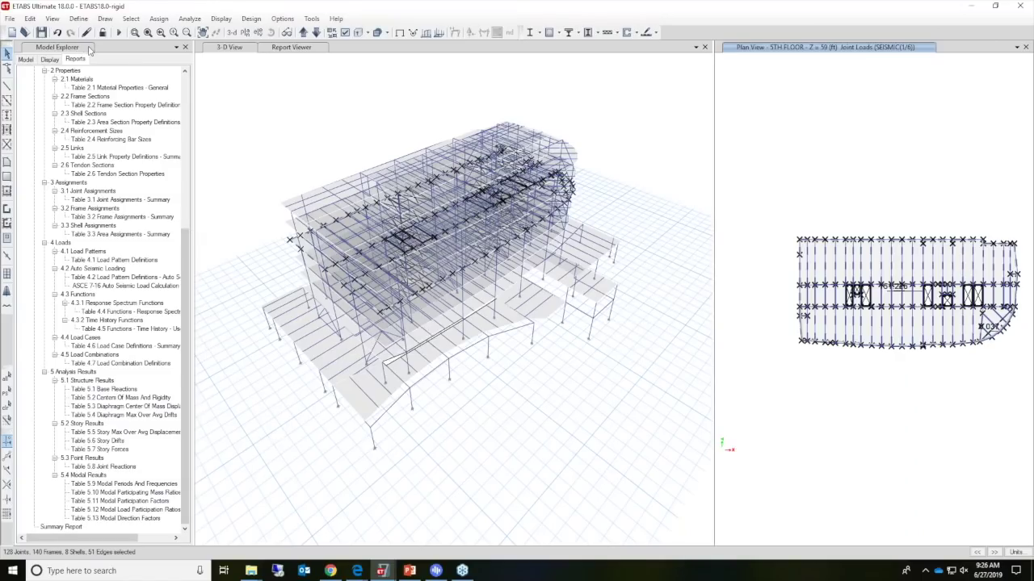
# Reopen the SEISMIC load pattern's ASCE 7-16 lateral load settings and check the eccentricity ratio applied to all diaphragms.
pyautogui.click(78, 19)
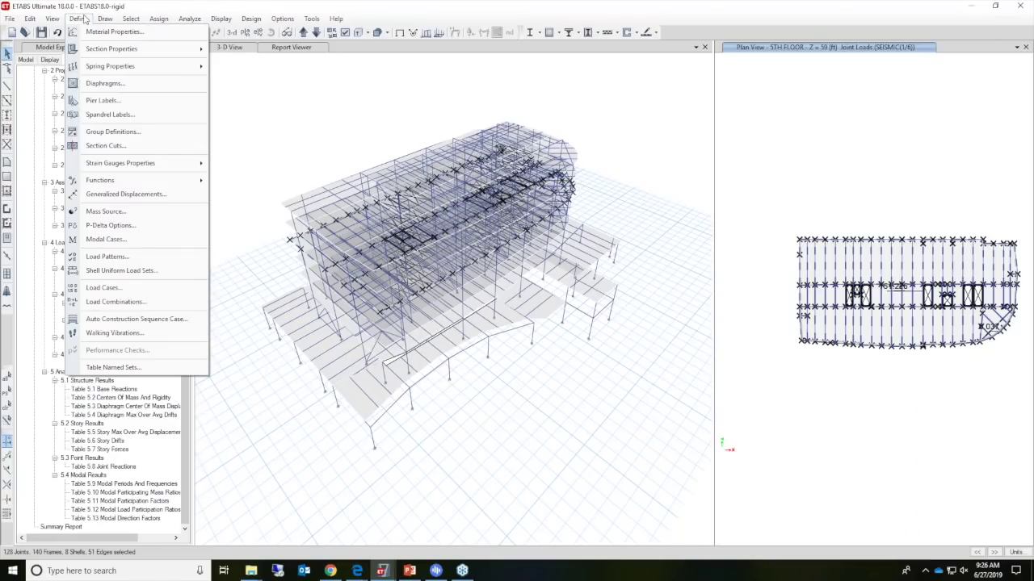
pyautogui.click(118, 259)
pyautogui.click(353, 282)
pyautogui.click(660, 279)
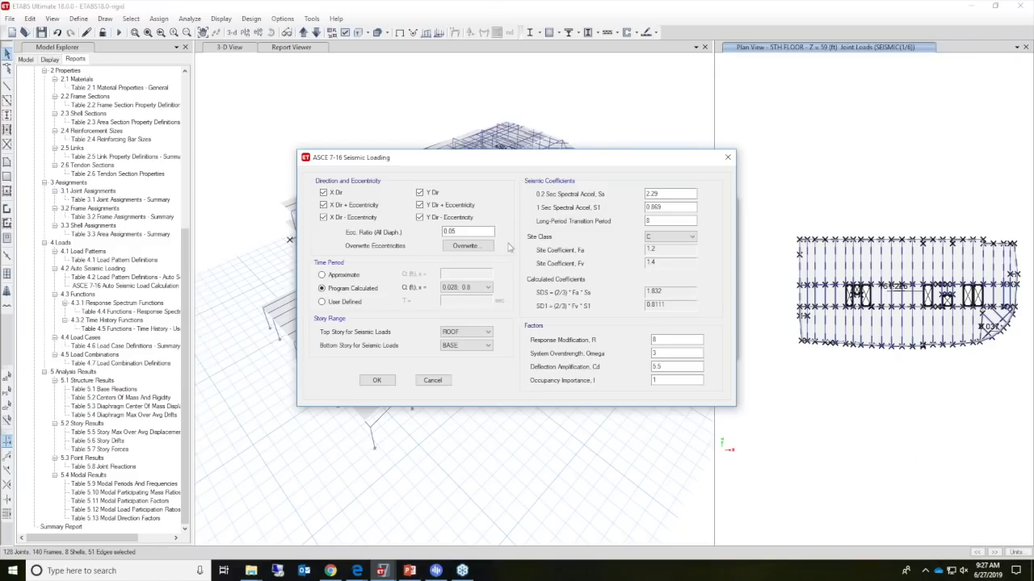
pyautogui.moveTo(488, 233); pyautogui.dragTo(438, 233)
pyautogui.click(452, 232)
pyautogui.moveTo(452, 232); pyautogui.dragTo(438, 232)
# Review the eccentricity overwrites by story, diaphragm and eccentric length, and cancel without adding one.
pyautogui.click(465, 245)
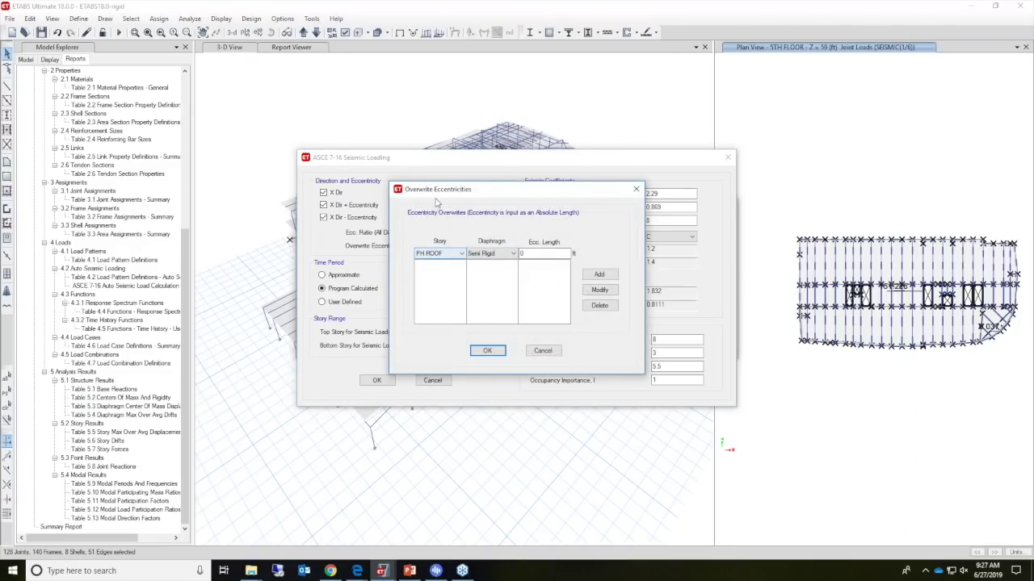
pyautogui.click(529, 253)
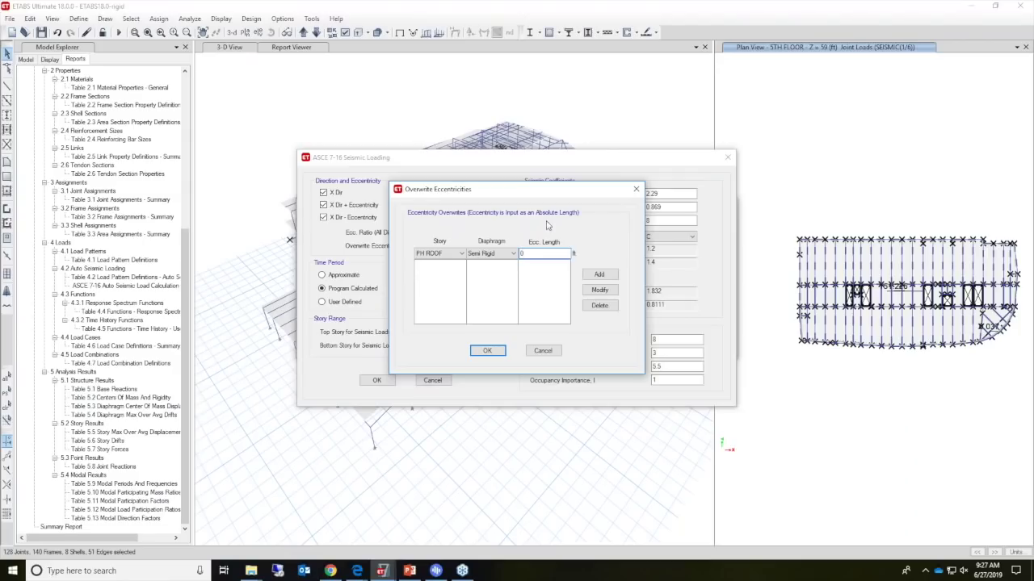
pyautogui.click(544, 352)
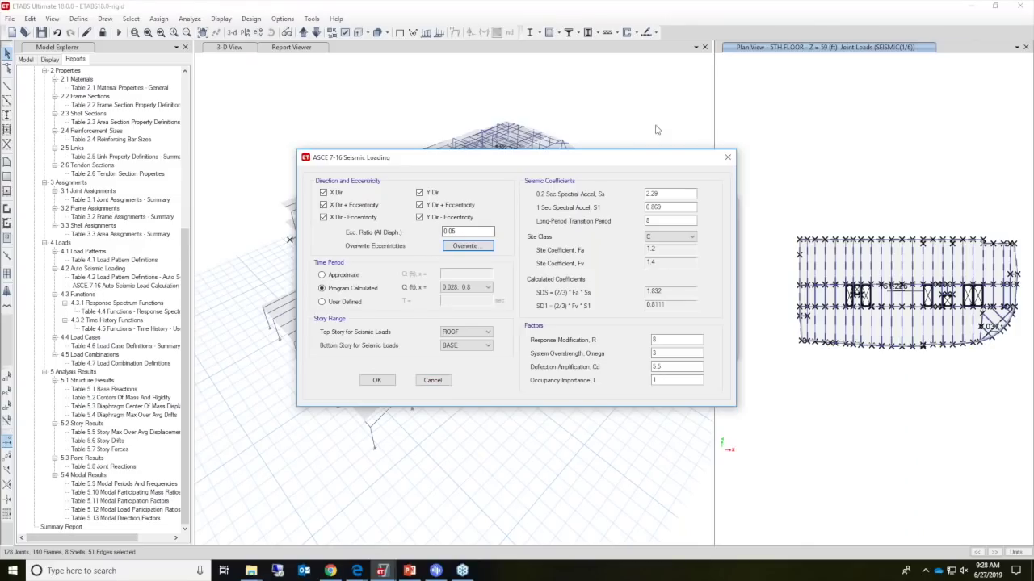
pyautogui.click(832, 48)
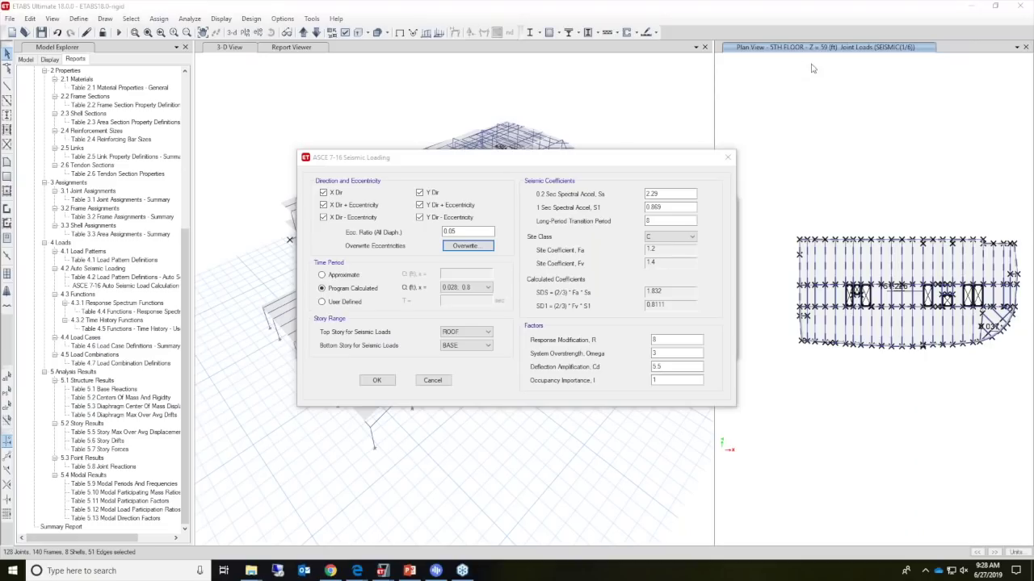